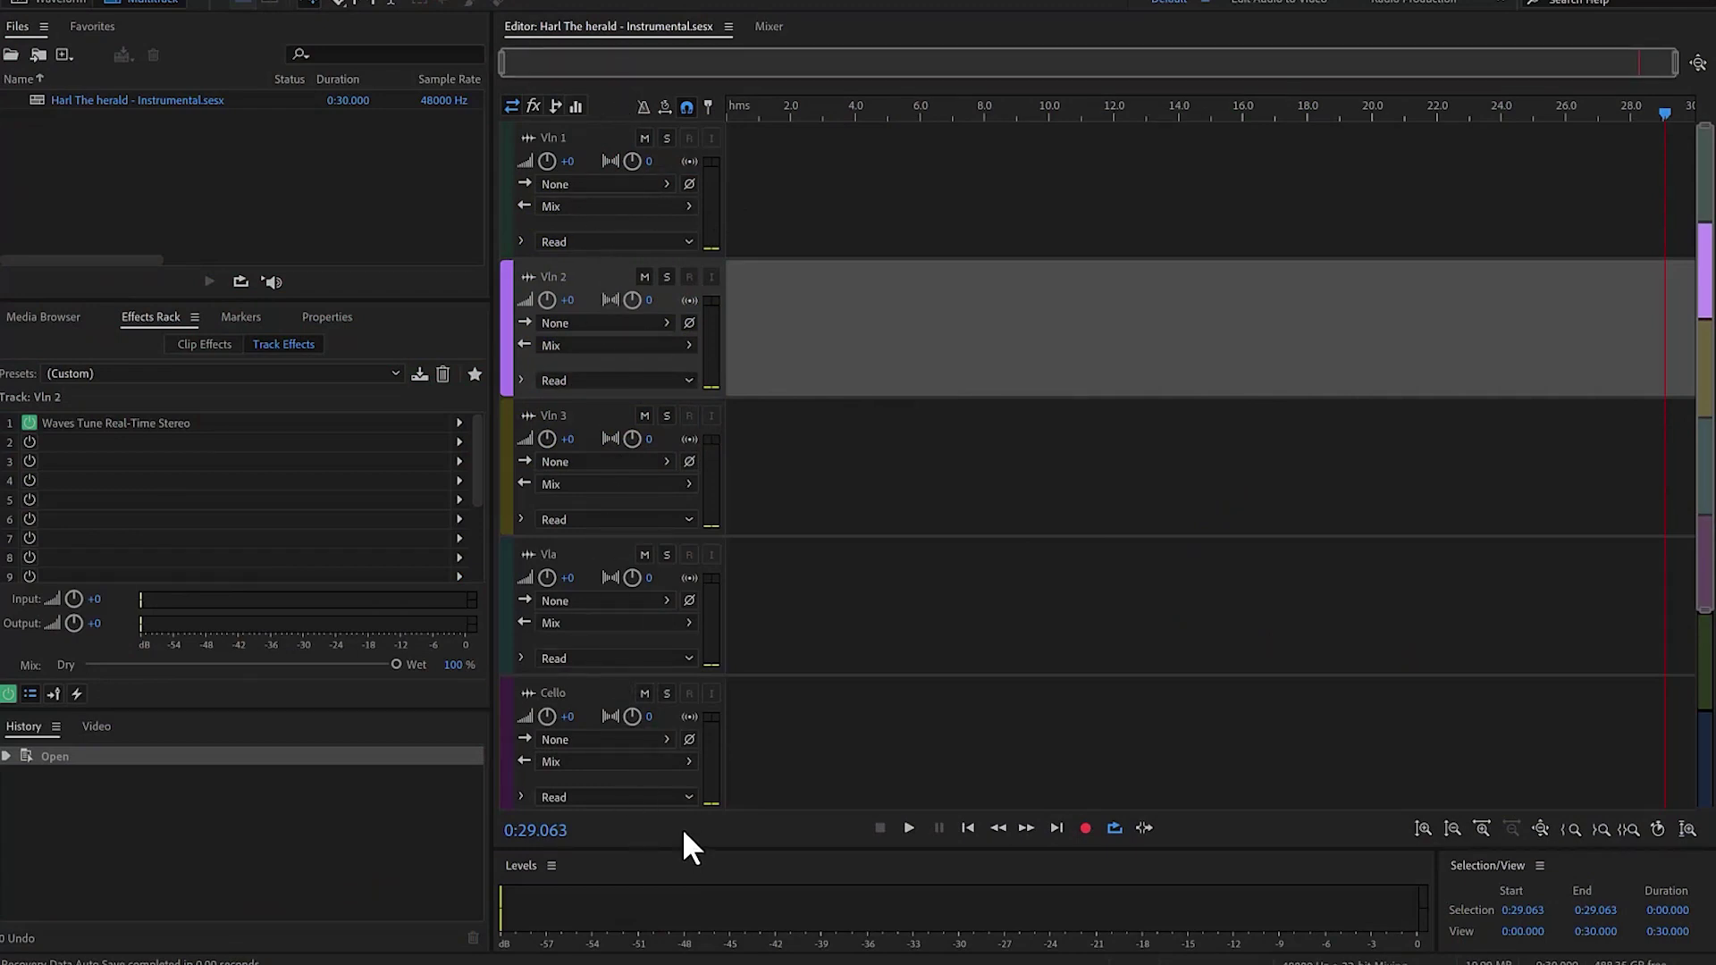
Step: Turn on the metronome so a Metronome track at tempo 121 tops the session
click(642, 105)
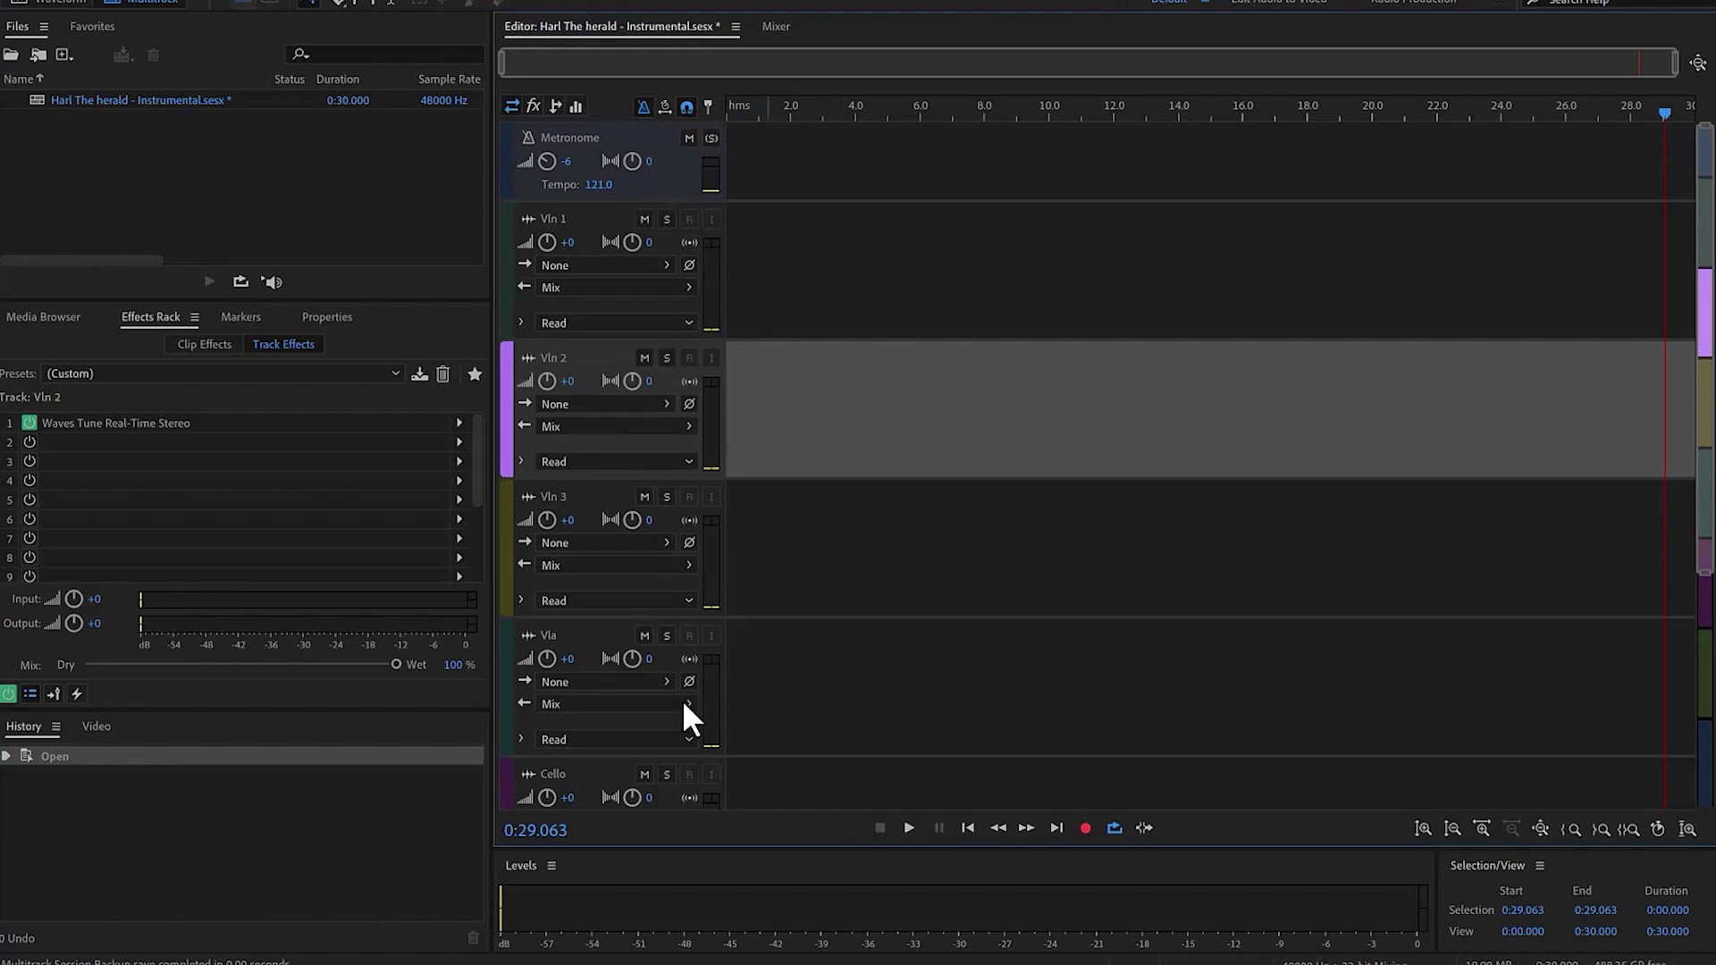
Step: Bring up the enlarged score PDF to read its 120 tempo marking and edit the metronome tempo
key(alt+Tab)
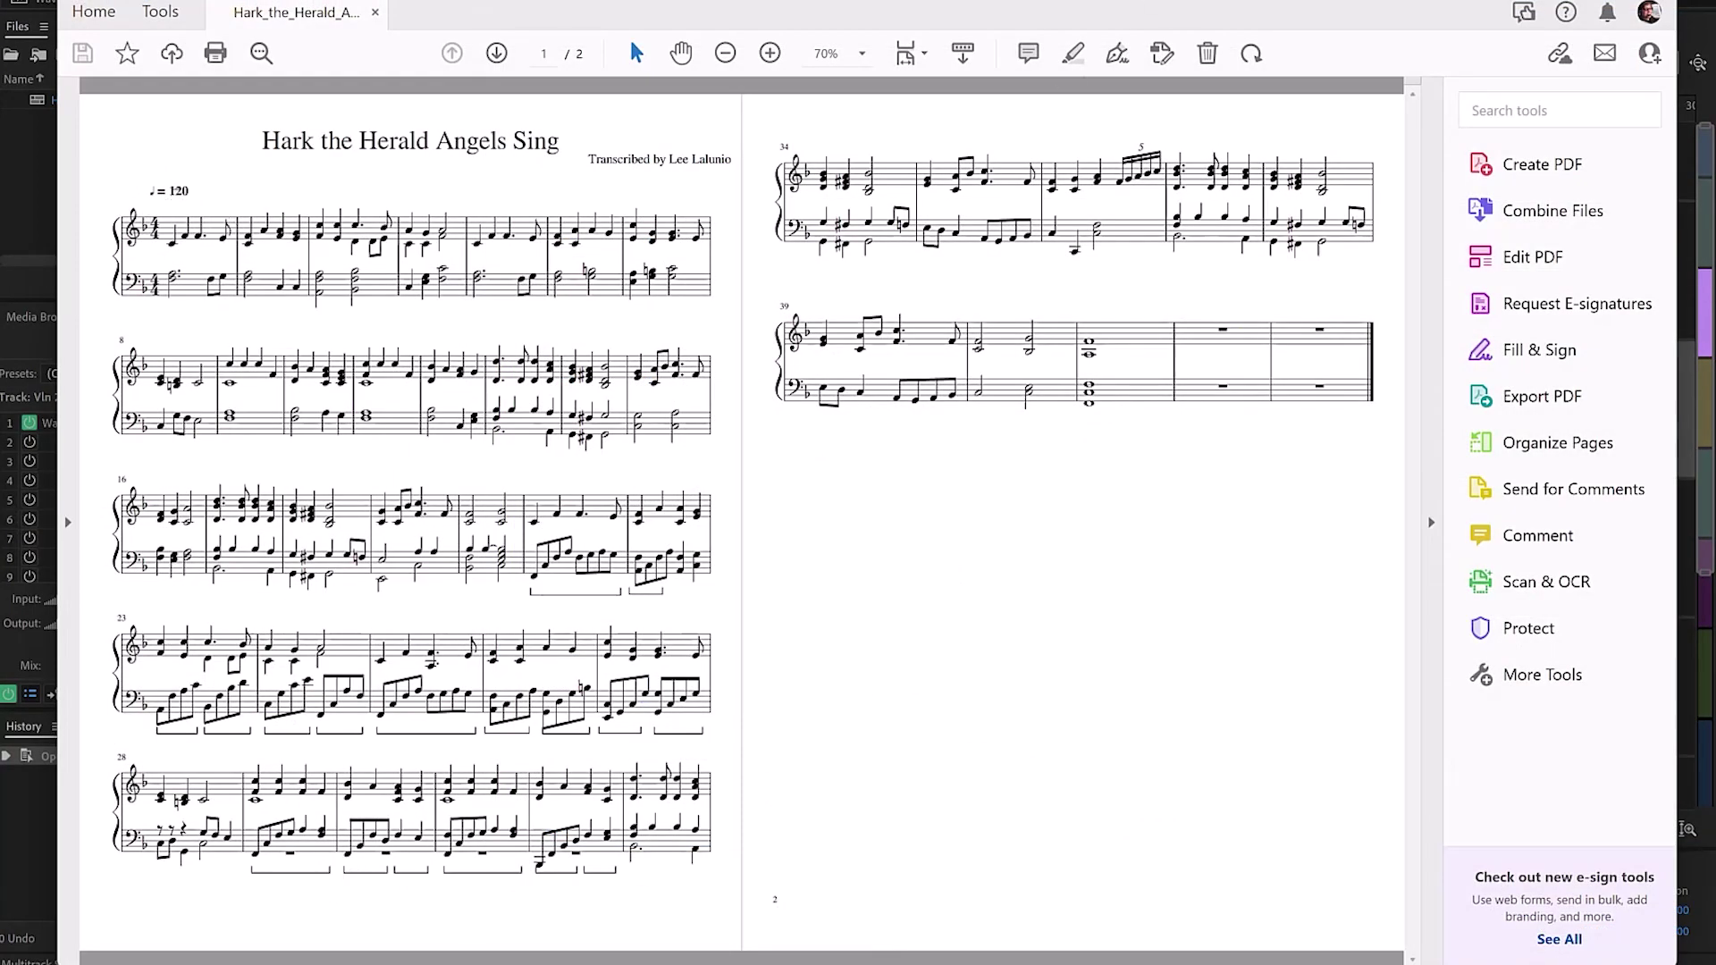
key(super+Up)
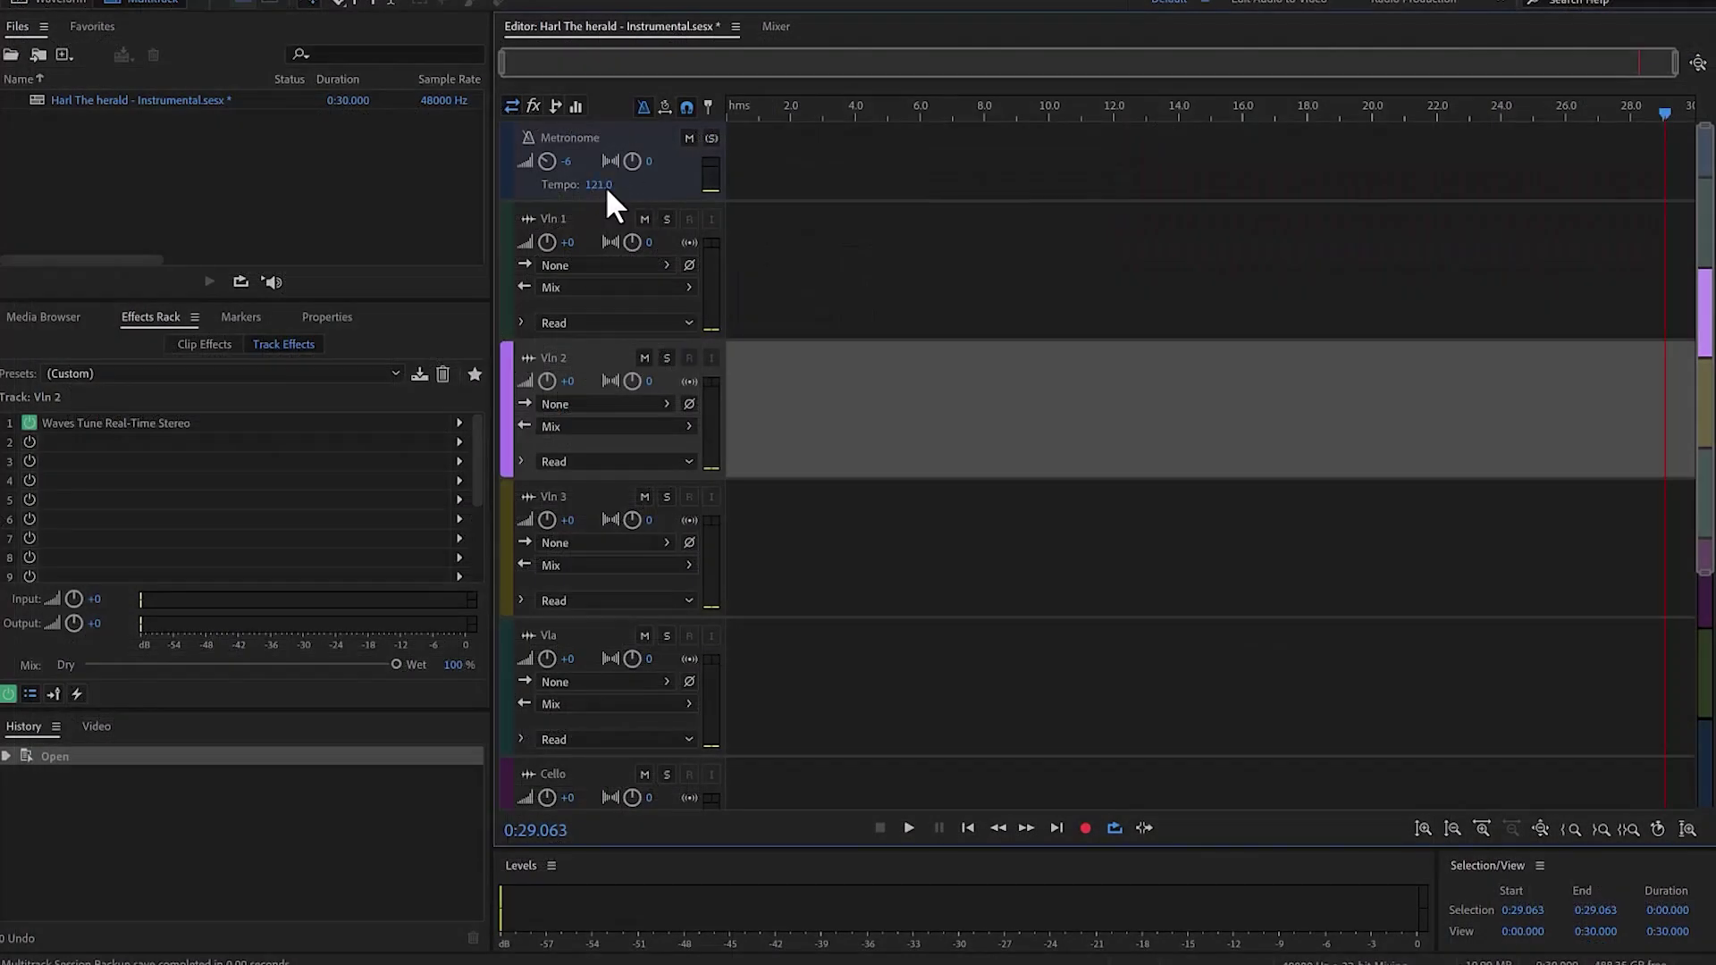
click(605, 186)
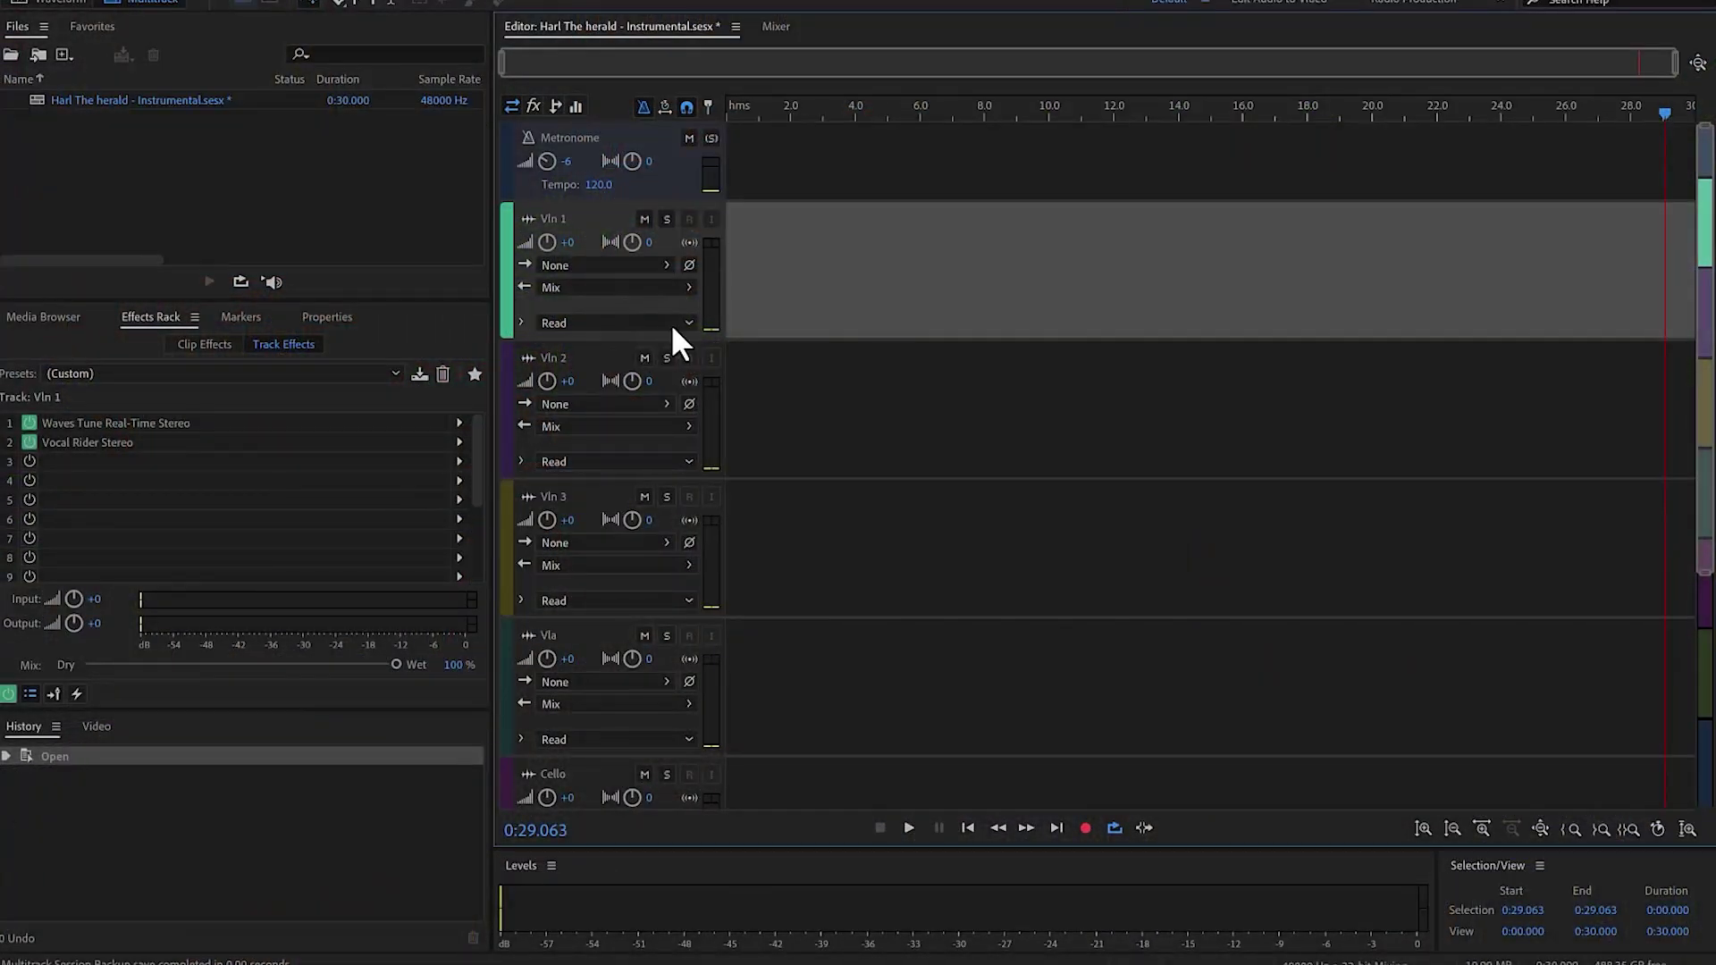
Step: Set the Vln 1 and Vln 2 inputs to the Scarlett 6i6 USB microphone
click(625, 264)
mouse_move(757, 322)
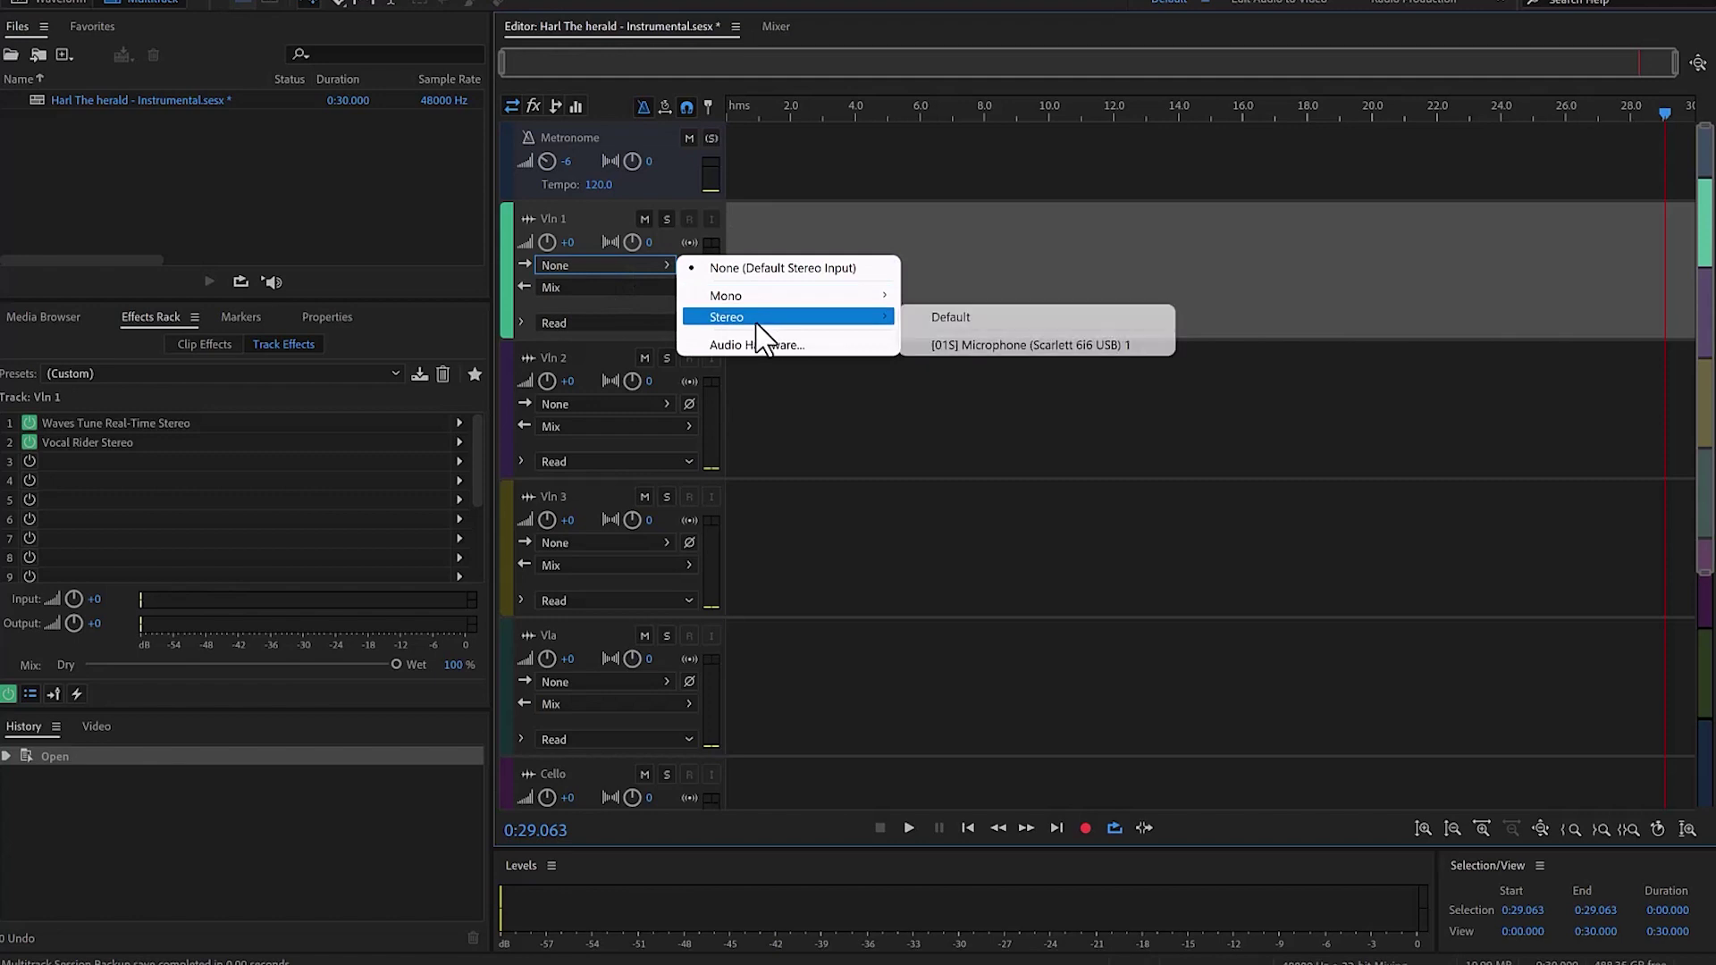
click(1151, 344)
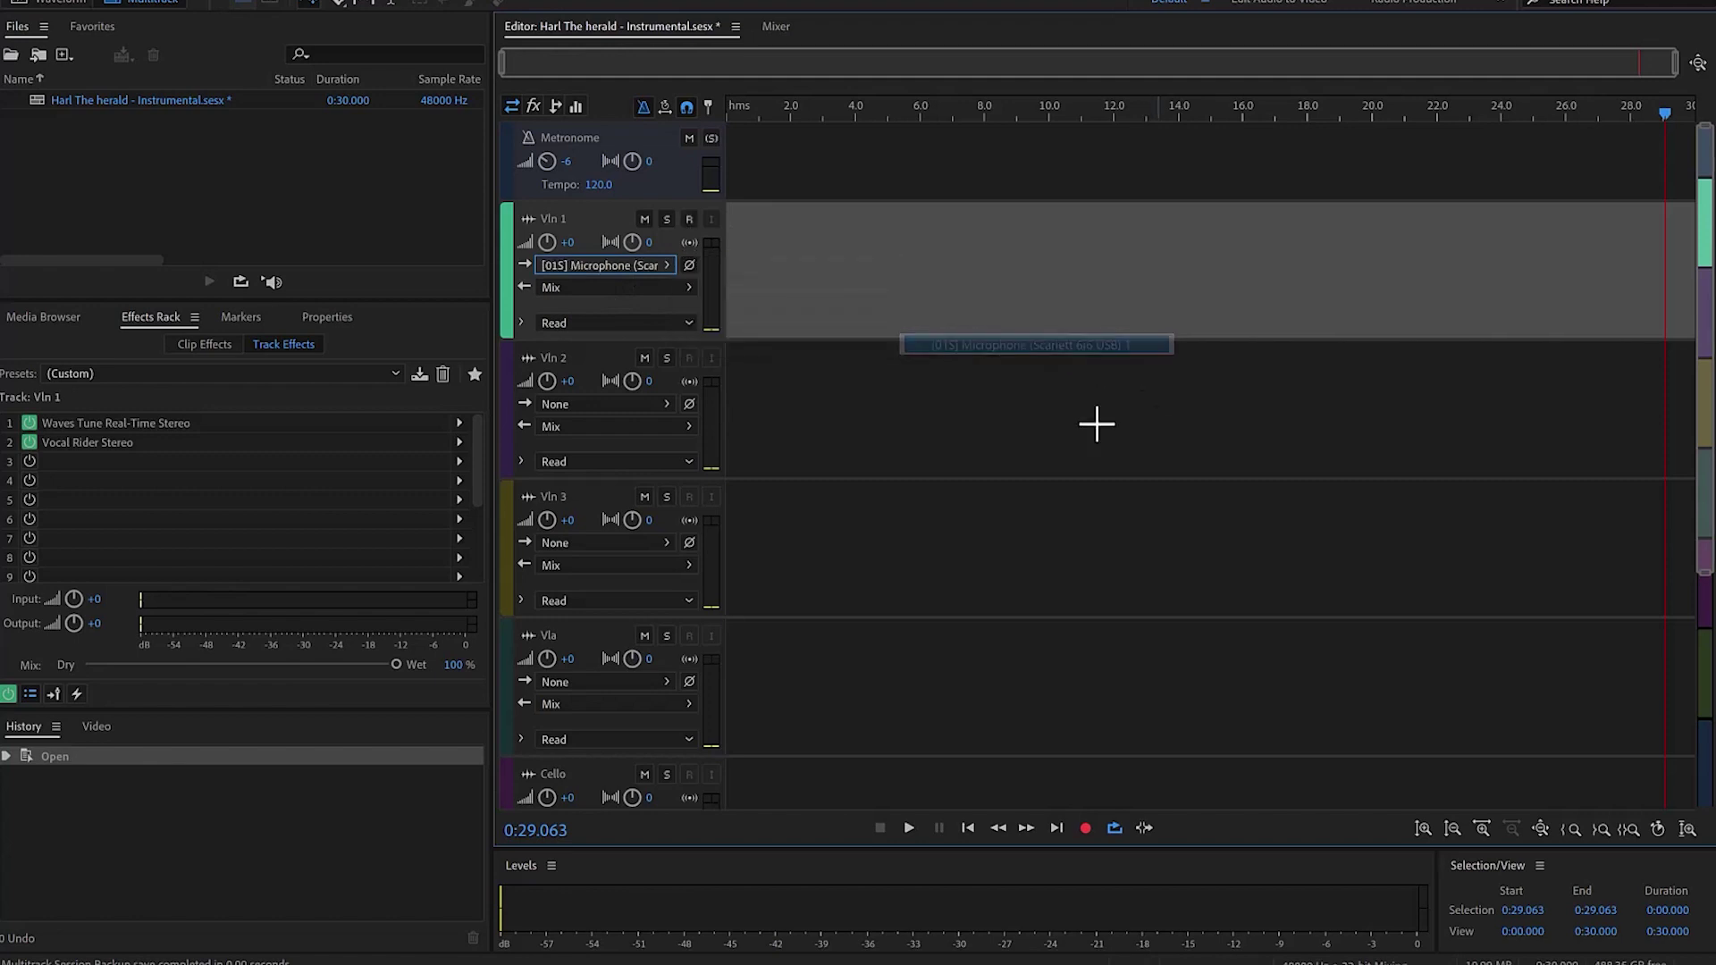
click(661, 404)
mouse_move(870, 456)
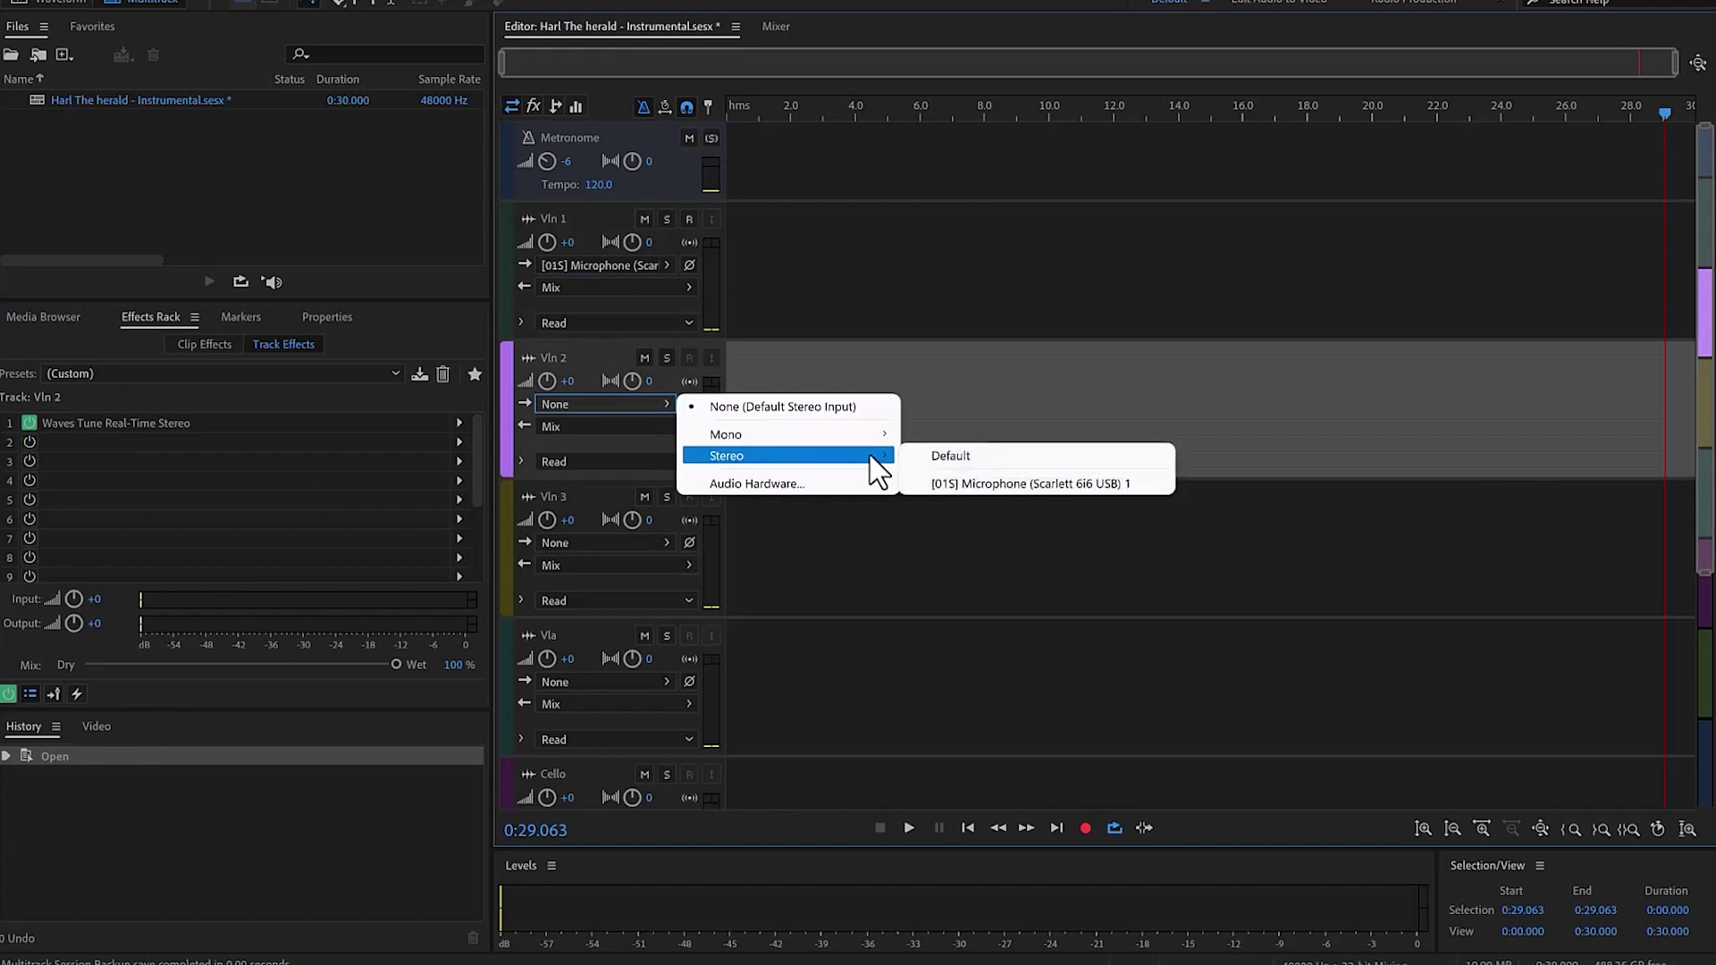
click(993, 483)
Step: Set the Vln 3 and Vla inputs to the Scarlett 6i6 USB microphone
click(644, 565)
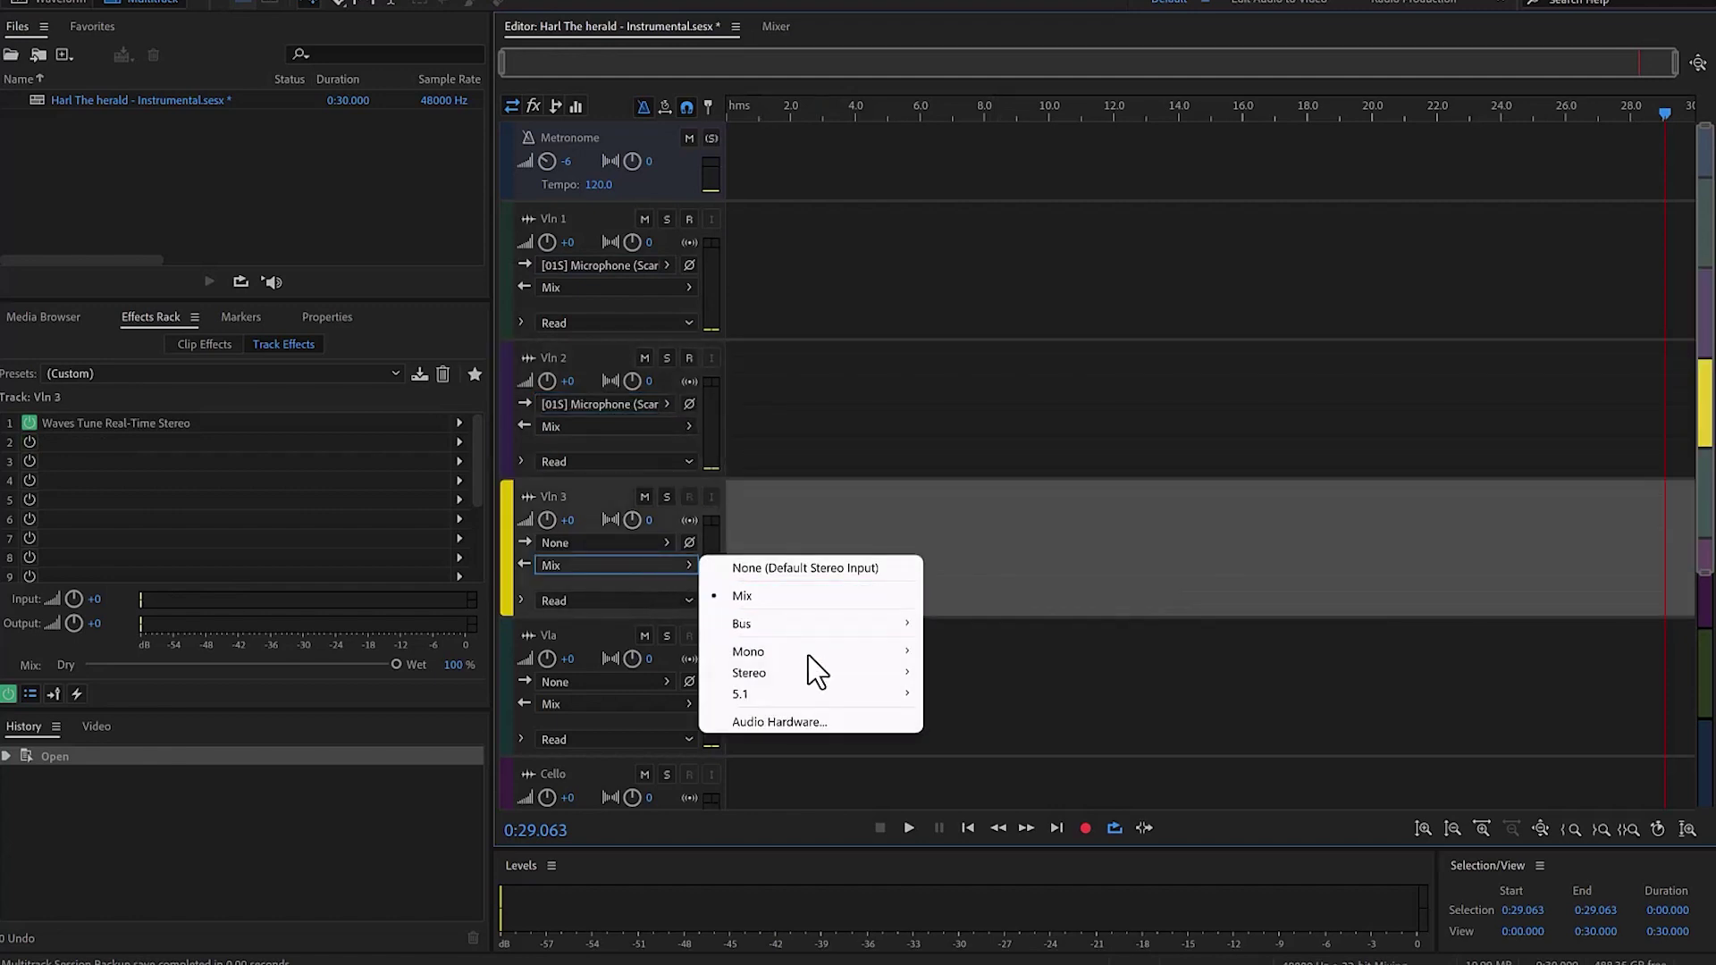
mouse_move(815, 679)
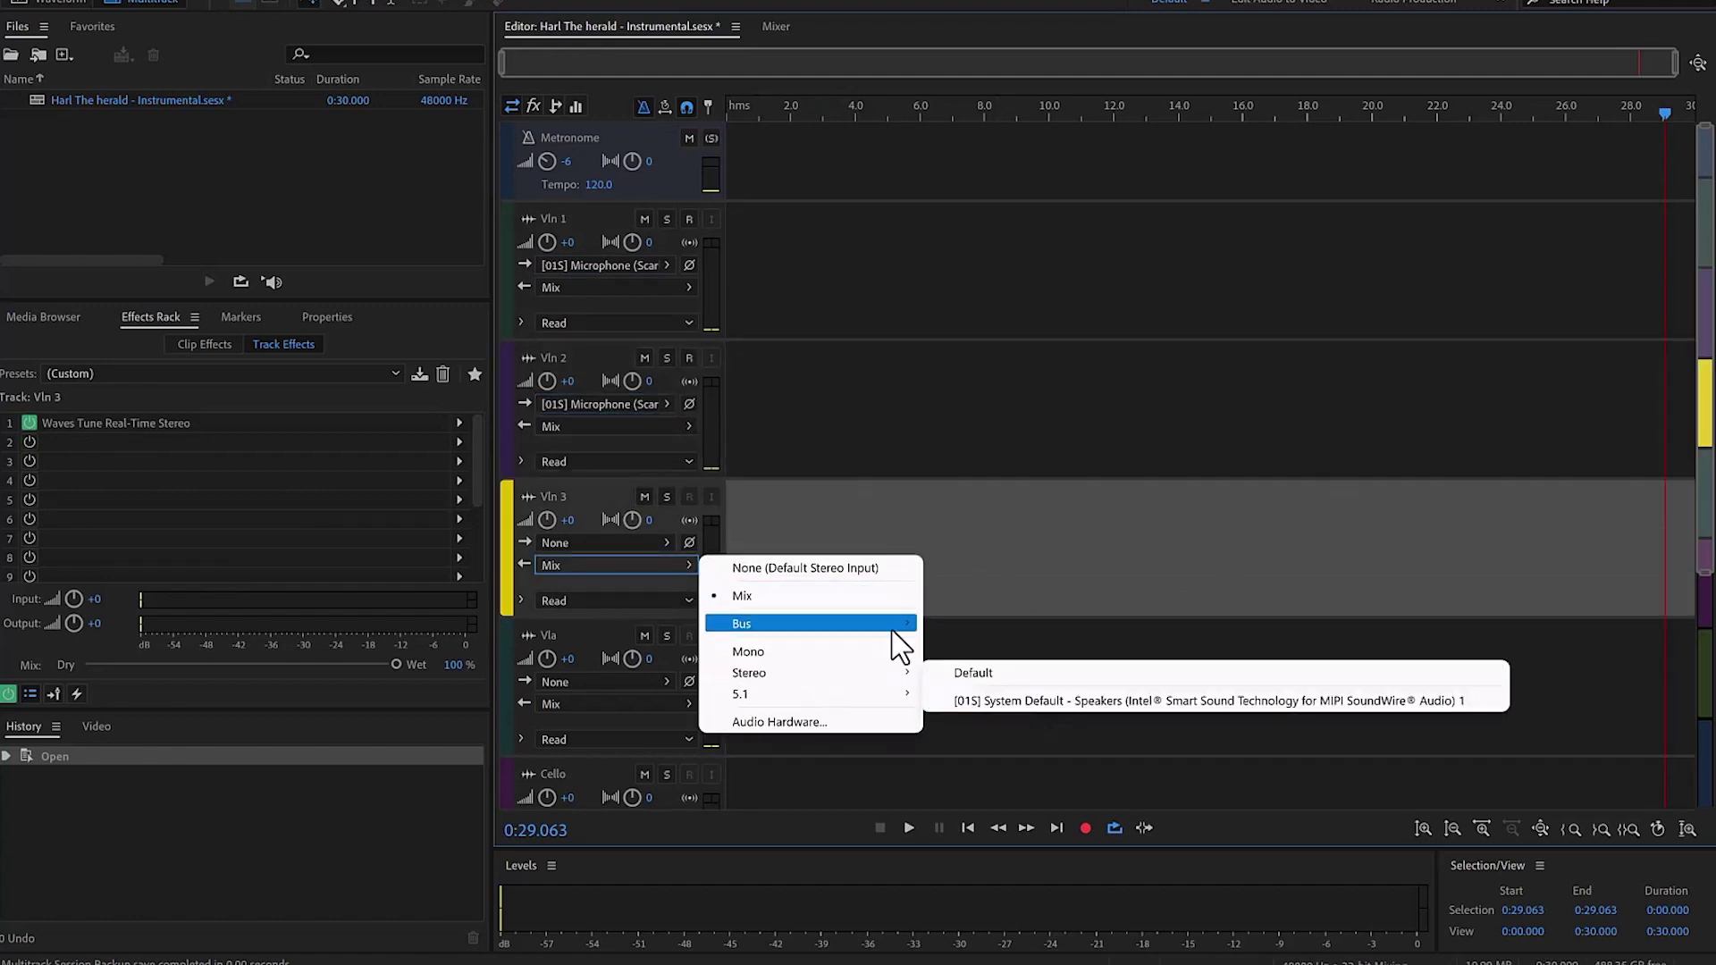
click(625, 540)
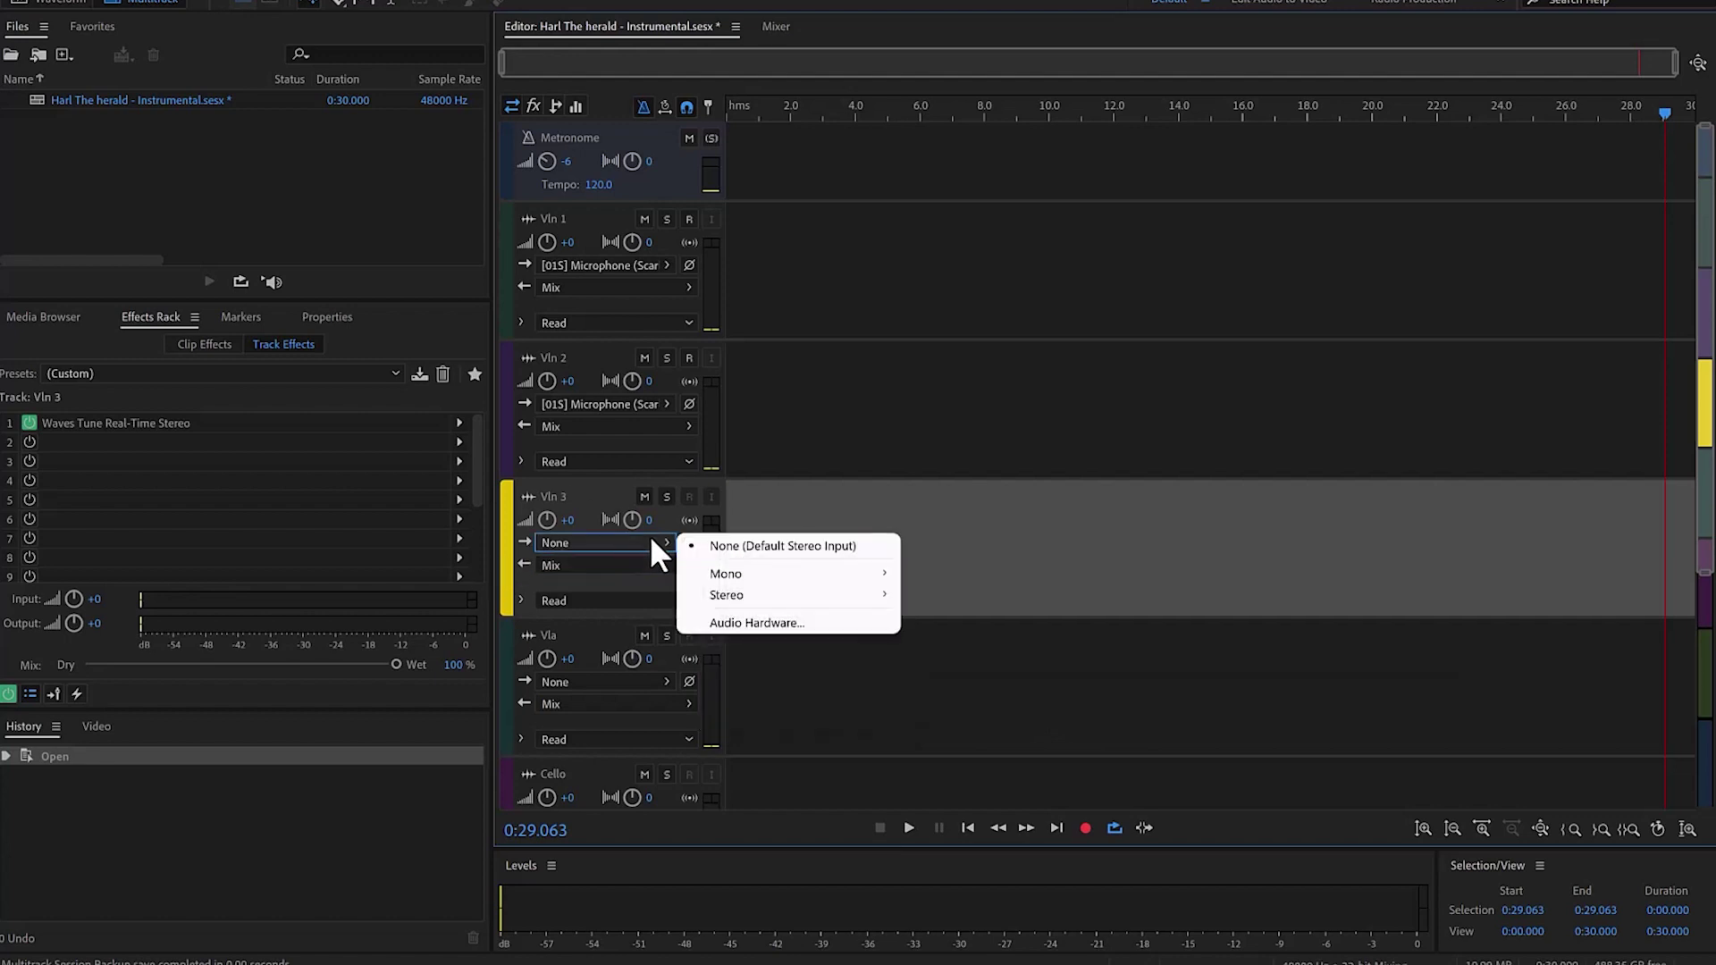
mouse_move(849, 594)
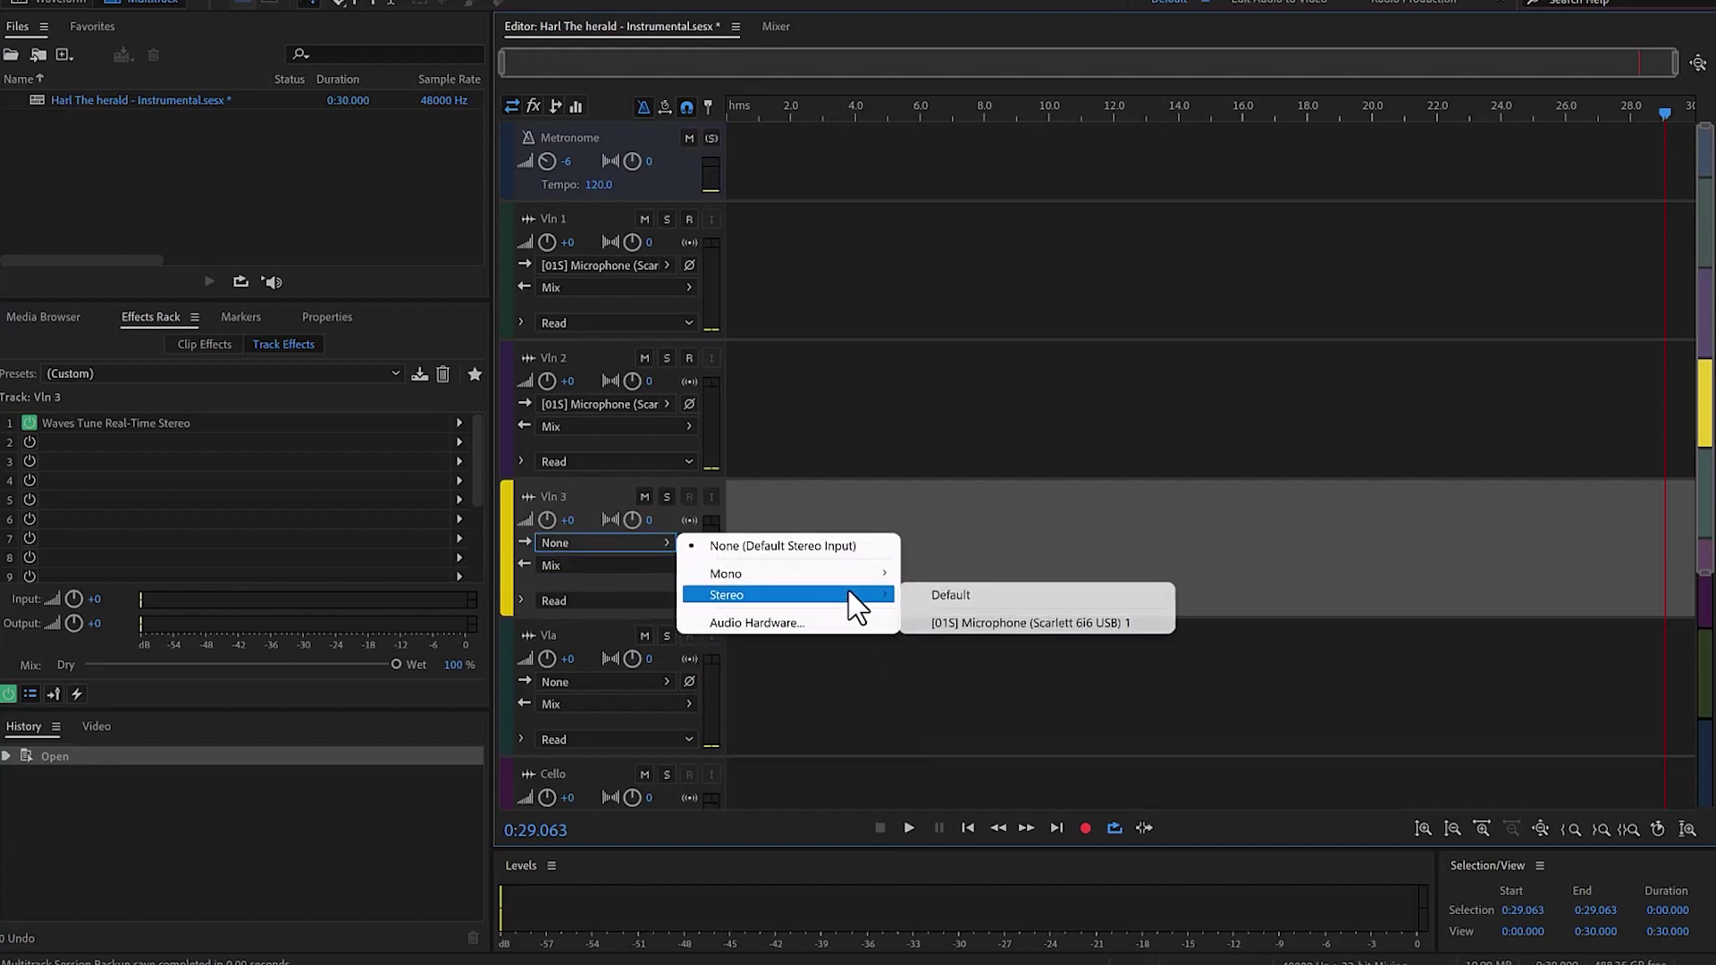
click(976, 619)
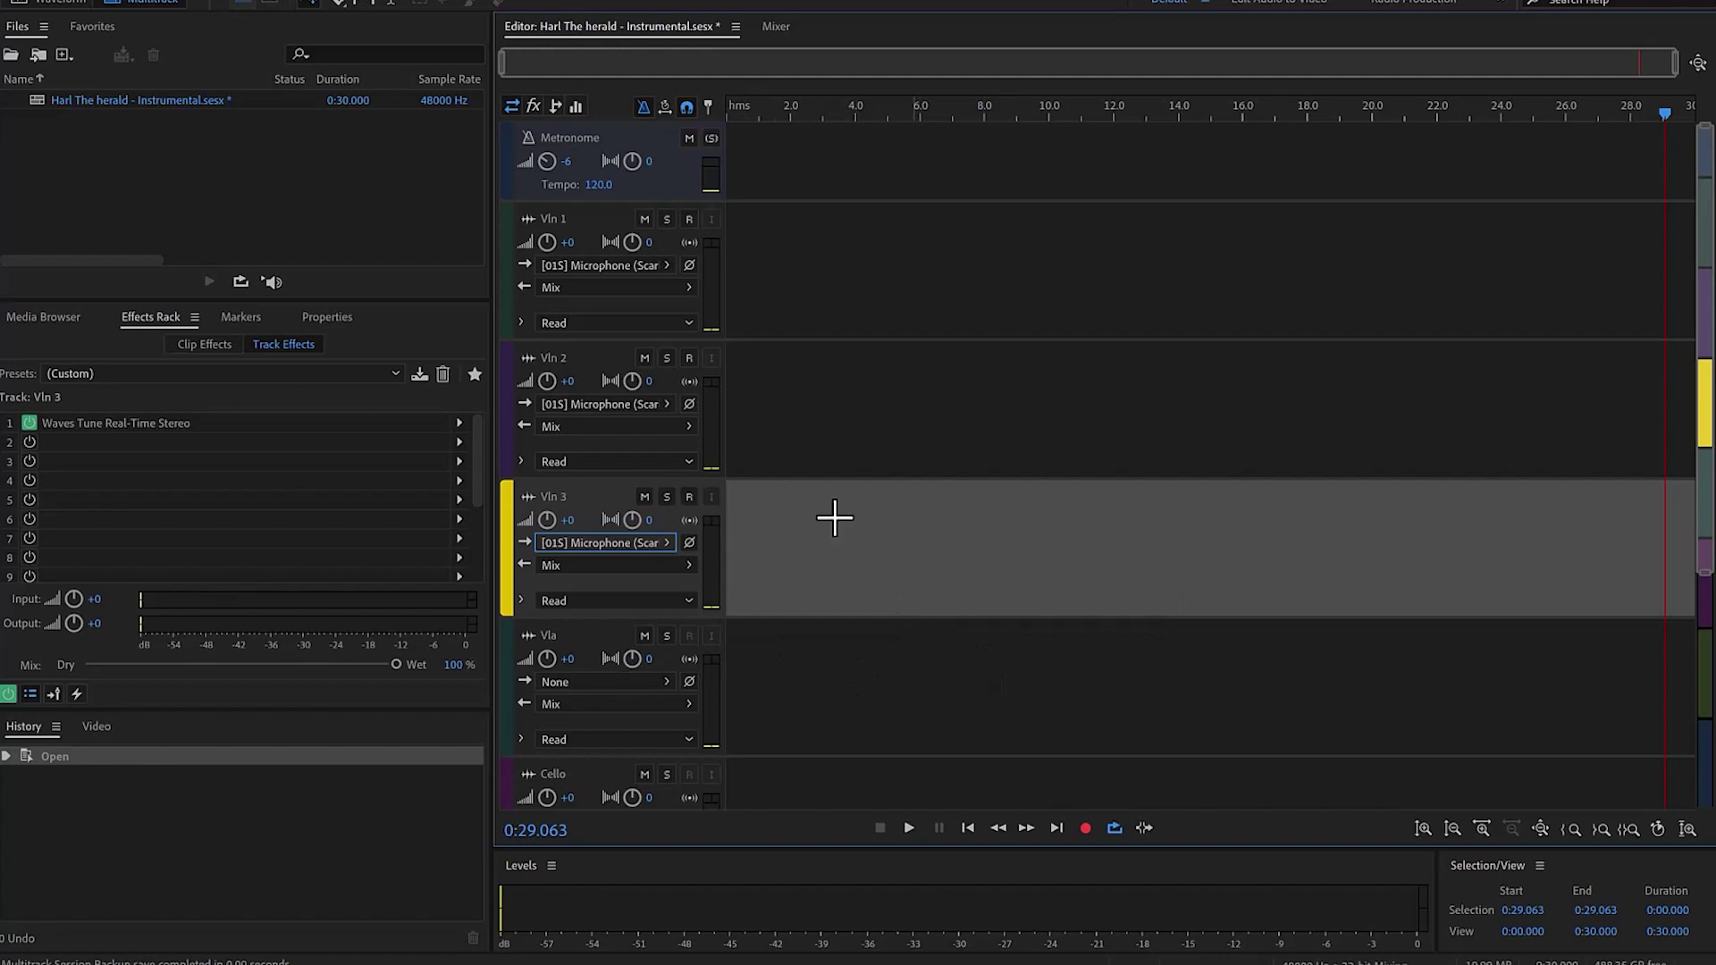
click(636, 681)
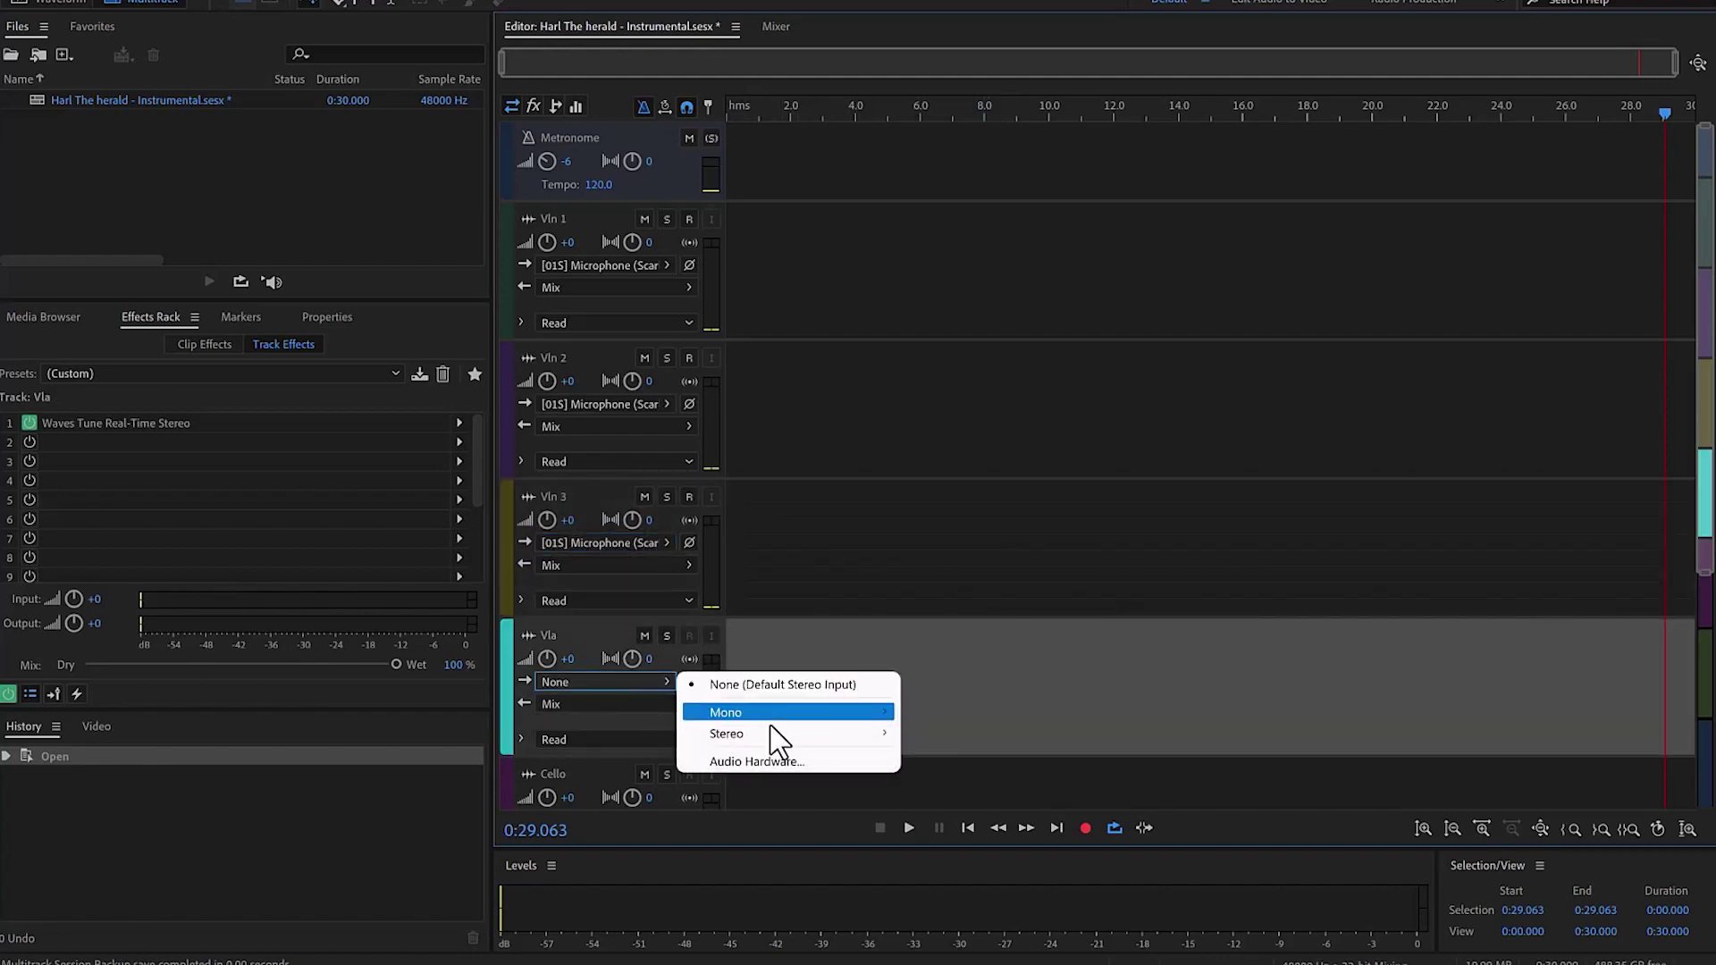
mouse_move(768, 734)
click(1016, 760)
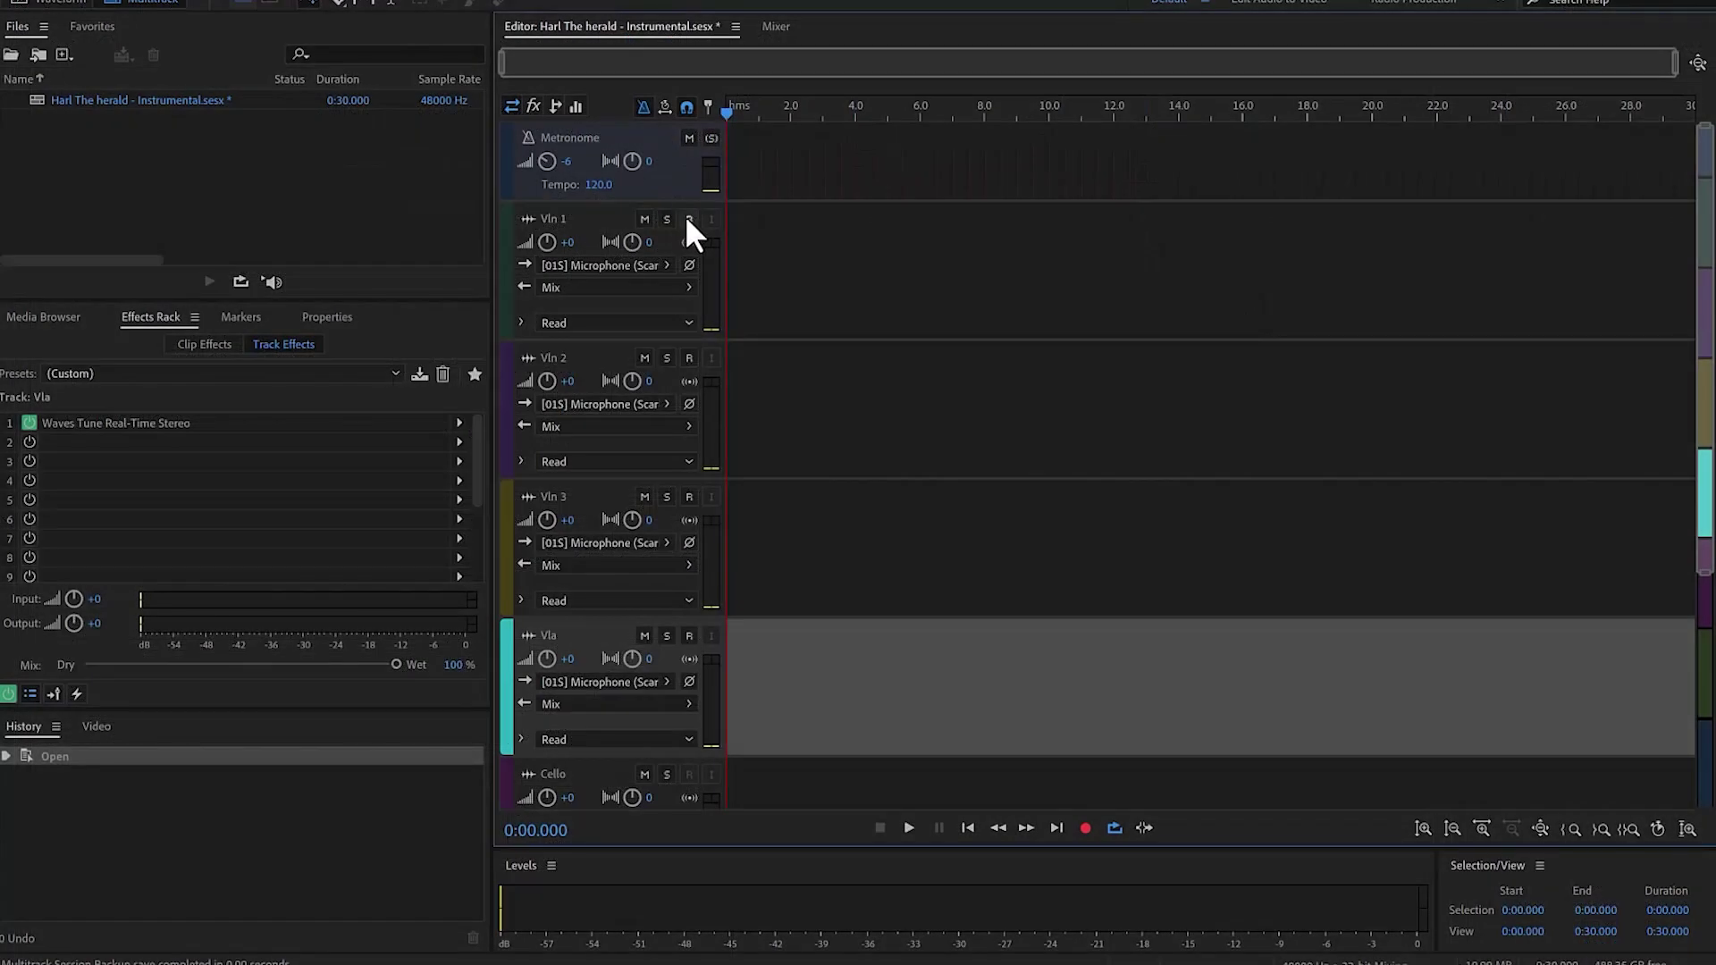
Step: Arm Vln 1 and record the roughly 55-second first violin take, Vln 1_001
click(688, 220)
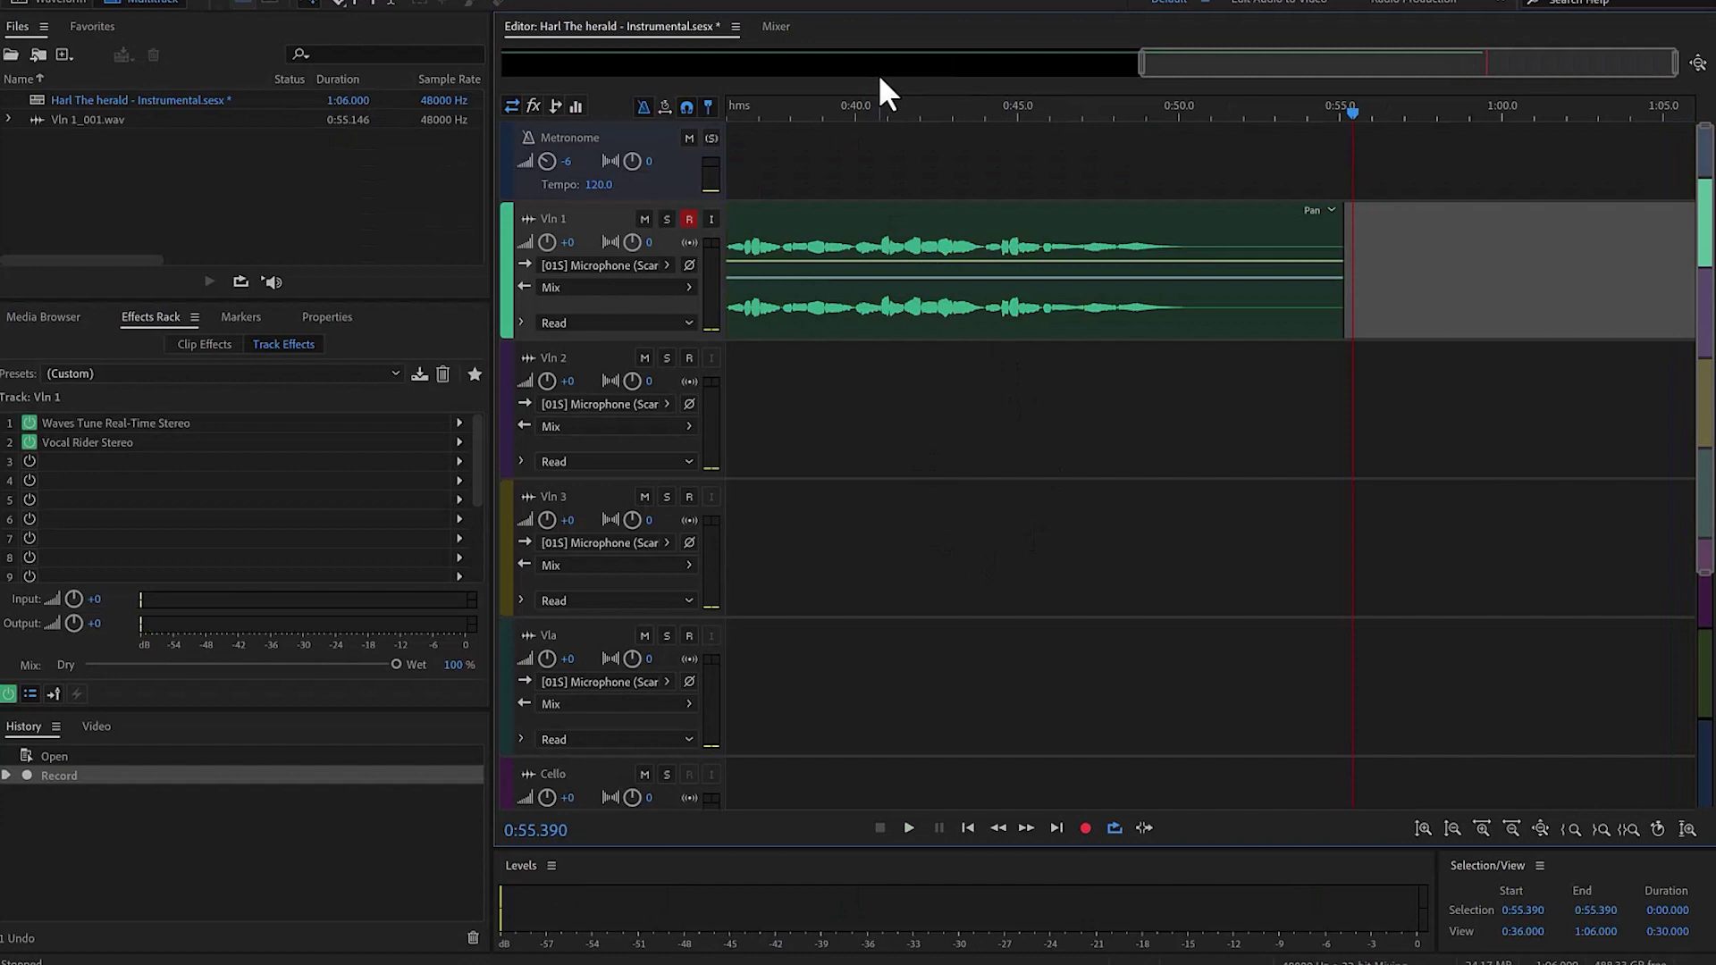
Step: Save the session and open the Vln 1_001 clip in the waveform editor
key(ctrl+s)
drag(1229, 61, 479, 62)
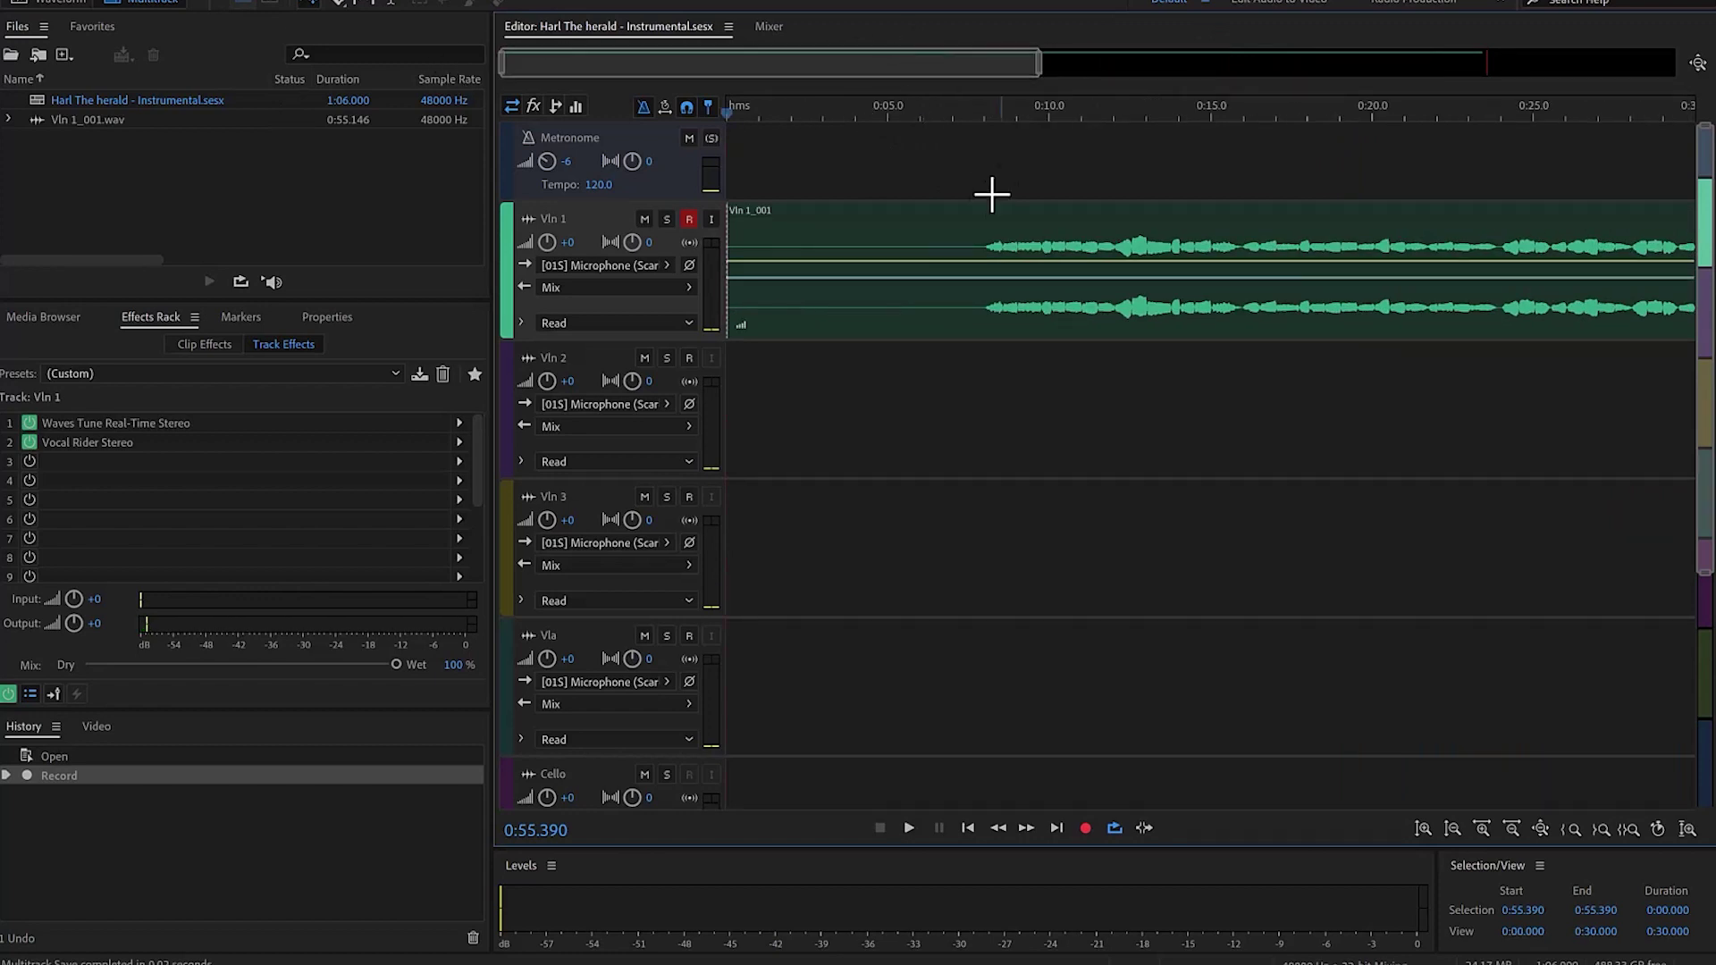
double_click(909, 224)
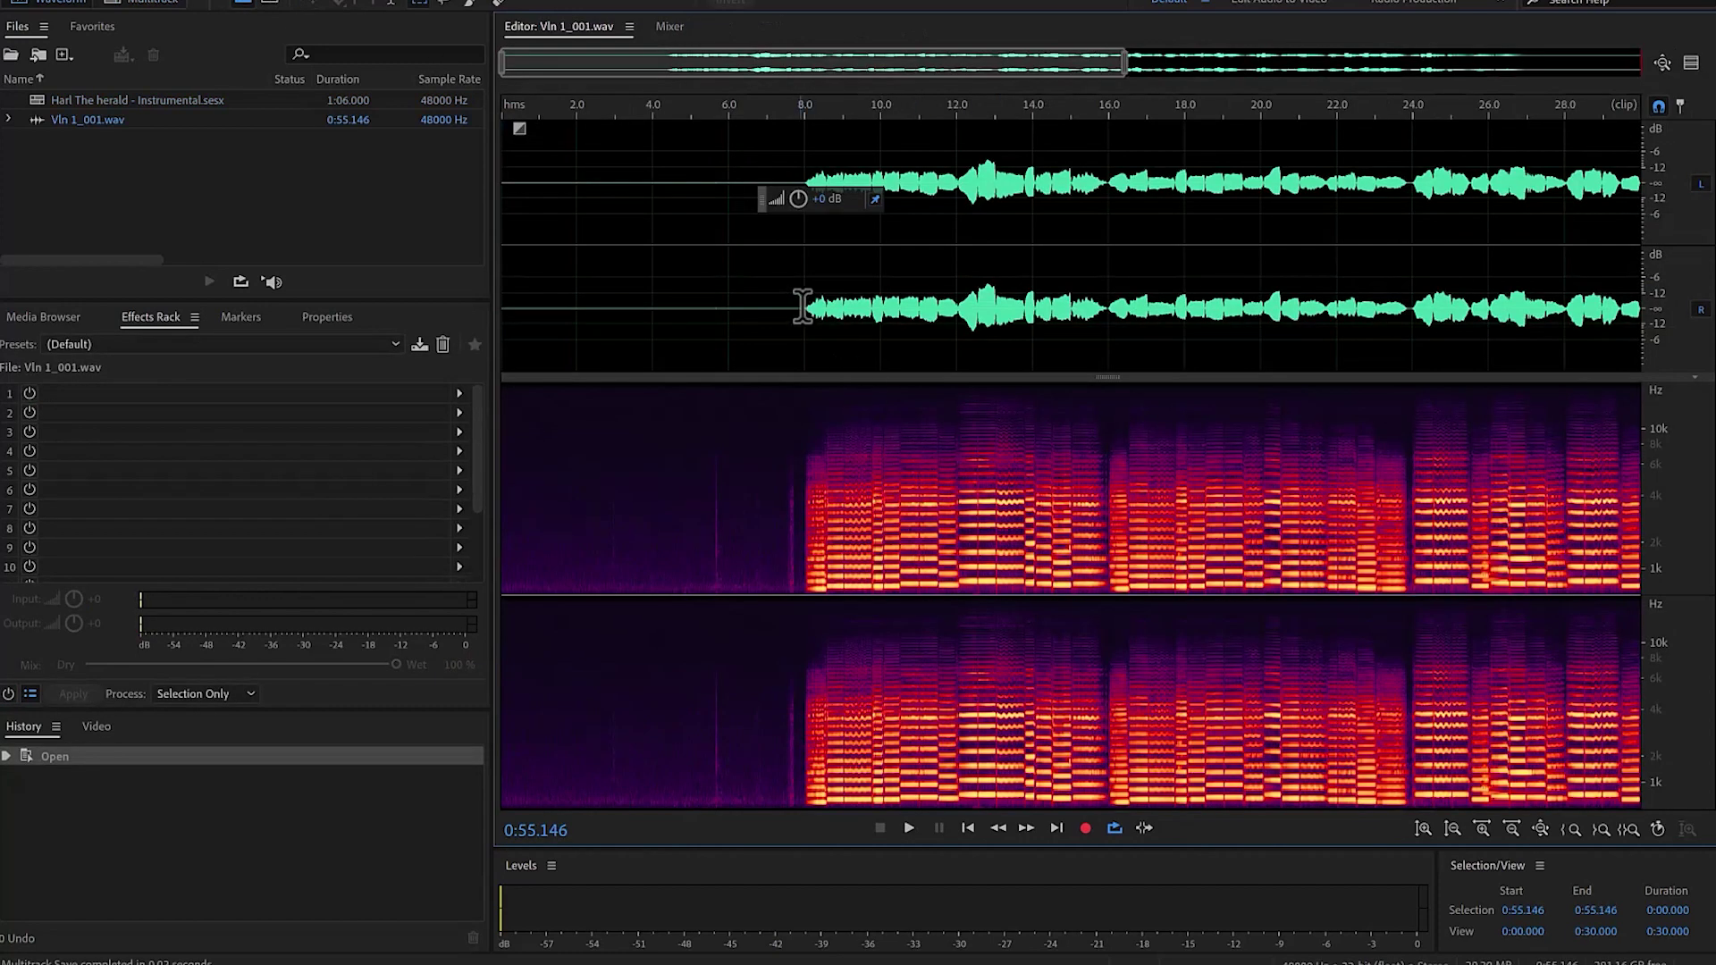
Step: Silence the first 8 seconds of Vln 1_001 and play back from about 0:07.7
drag(802, 306, 501, 294)
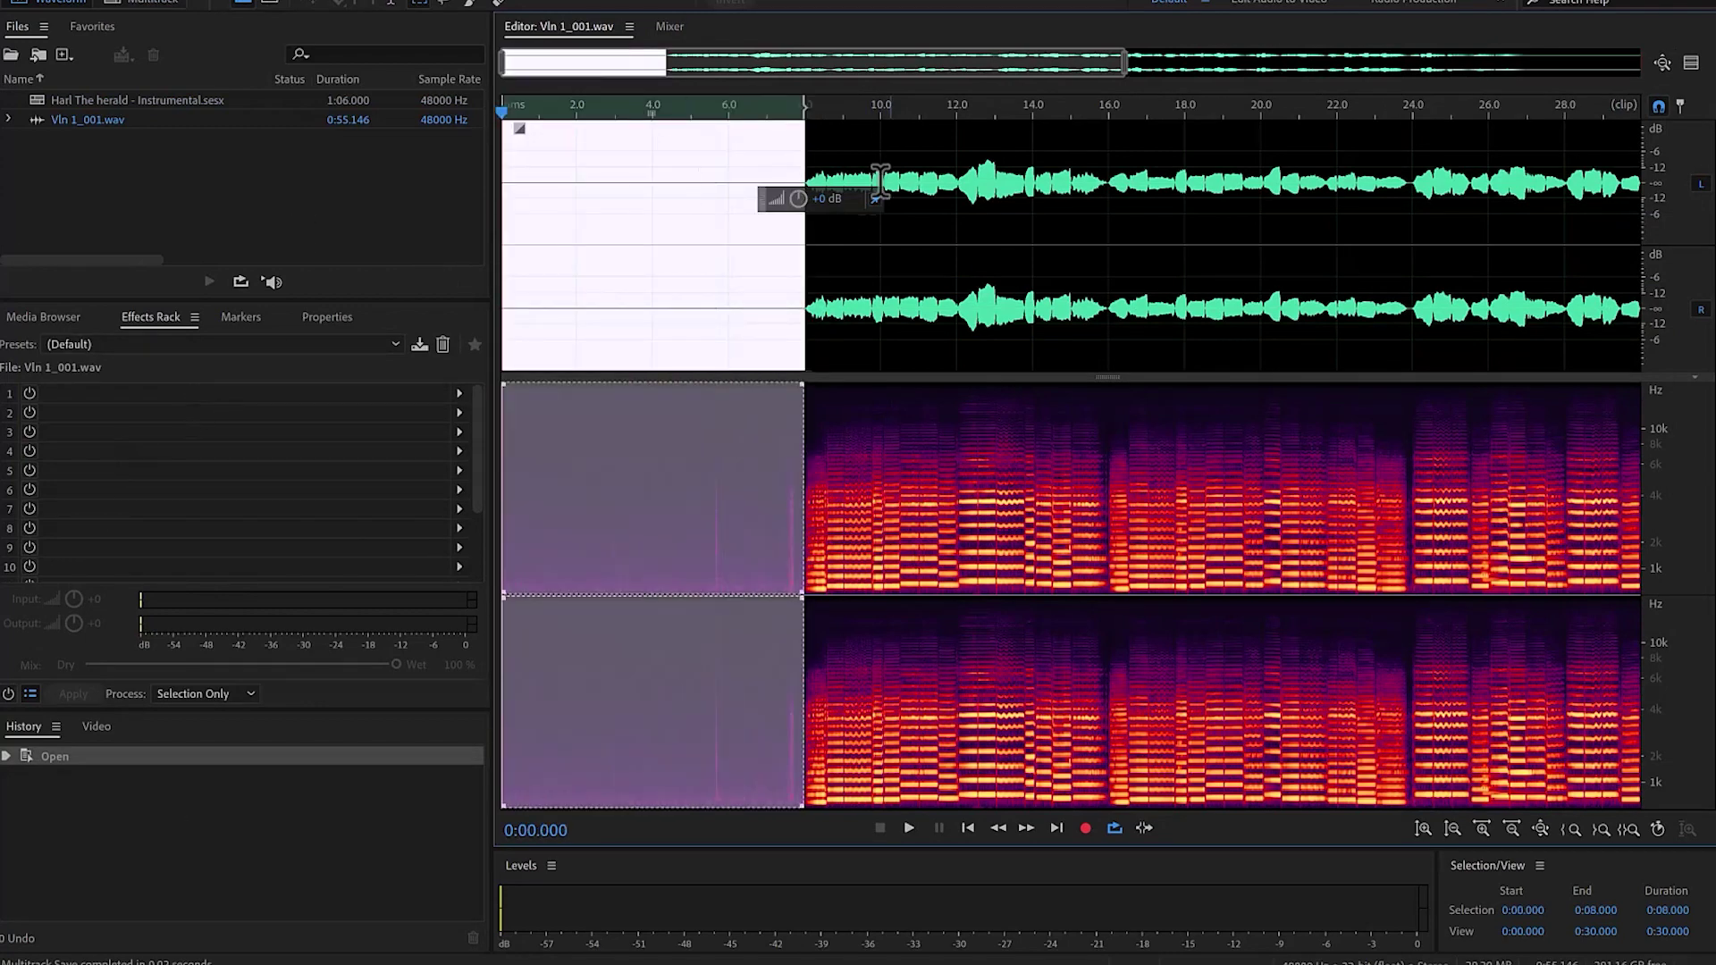
drag(820, 202, 489, 196)
click(935, 233)
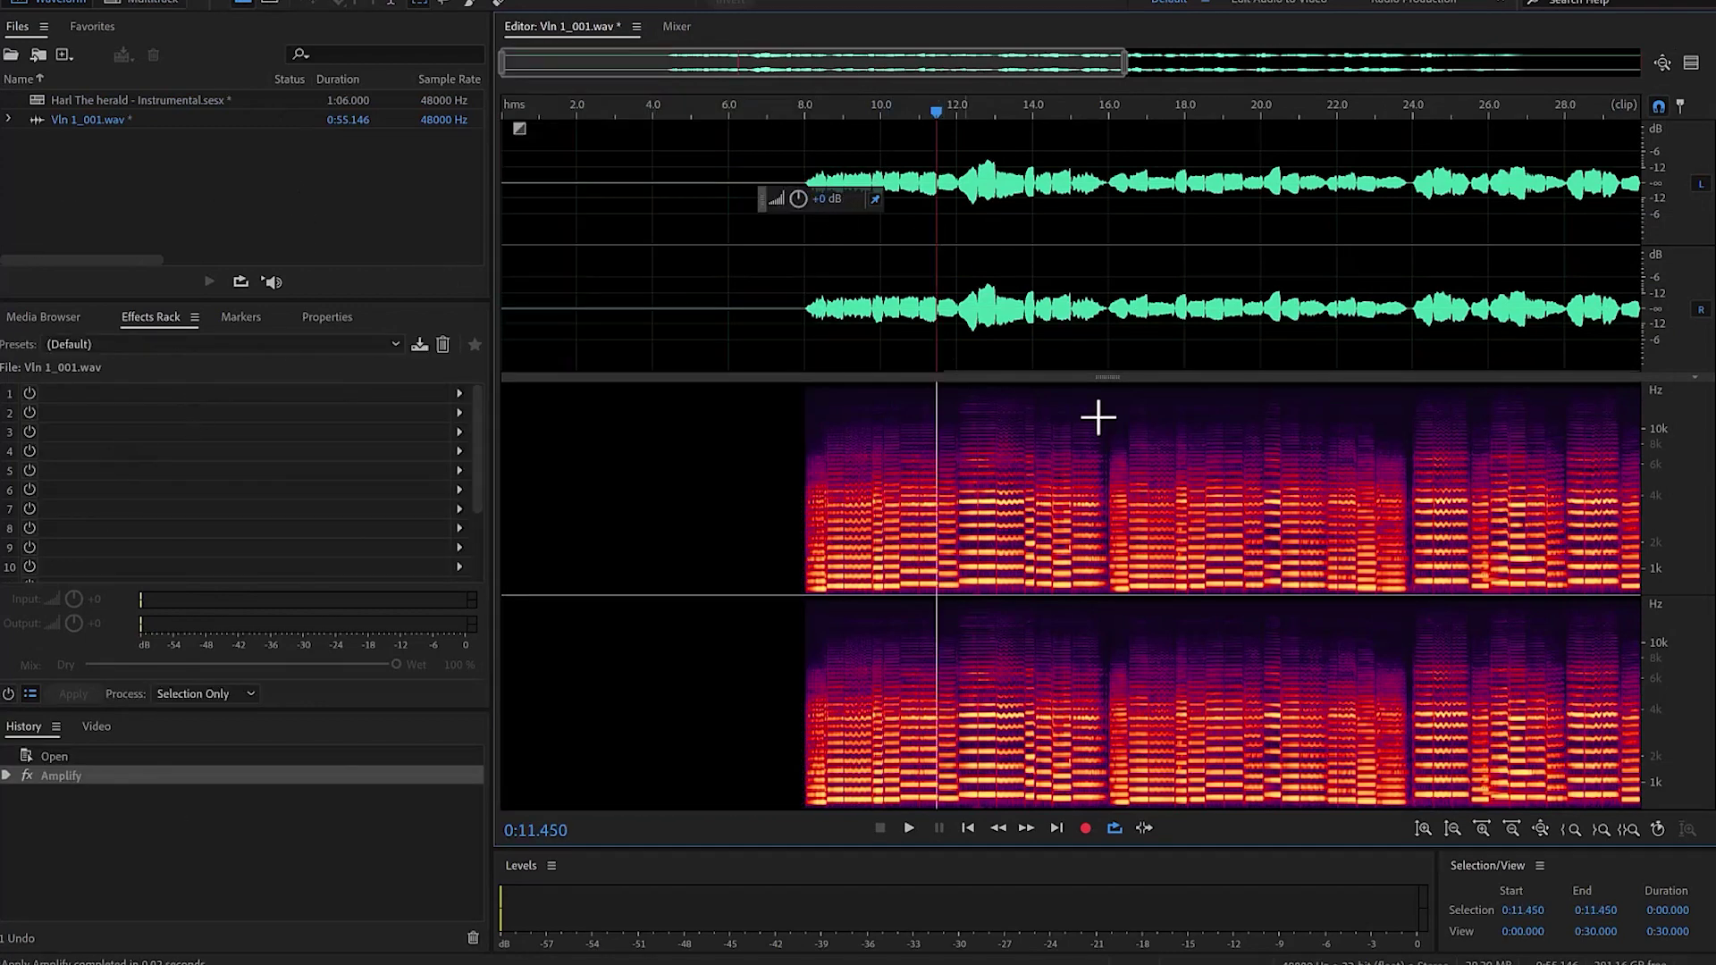
click(796, 306)
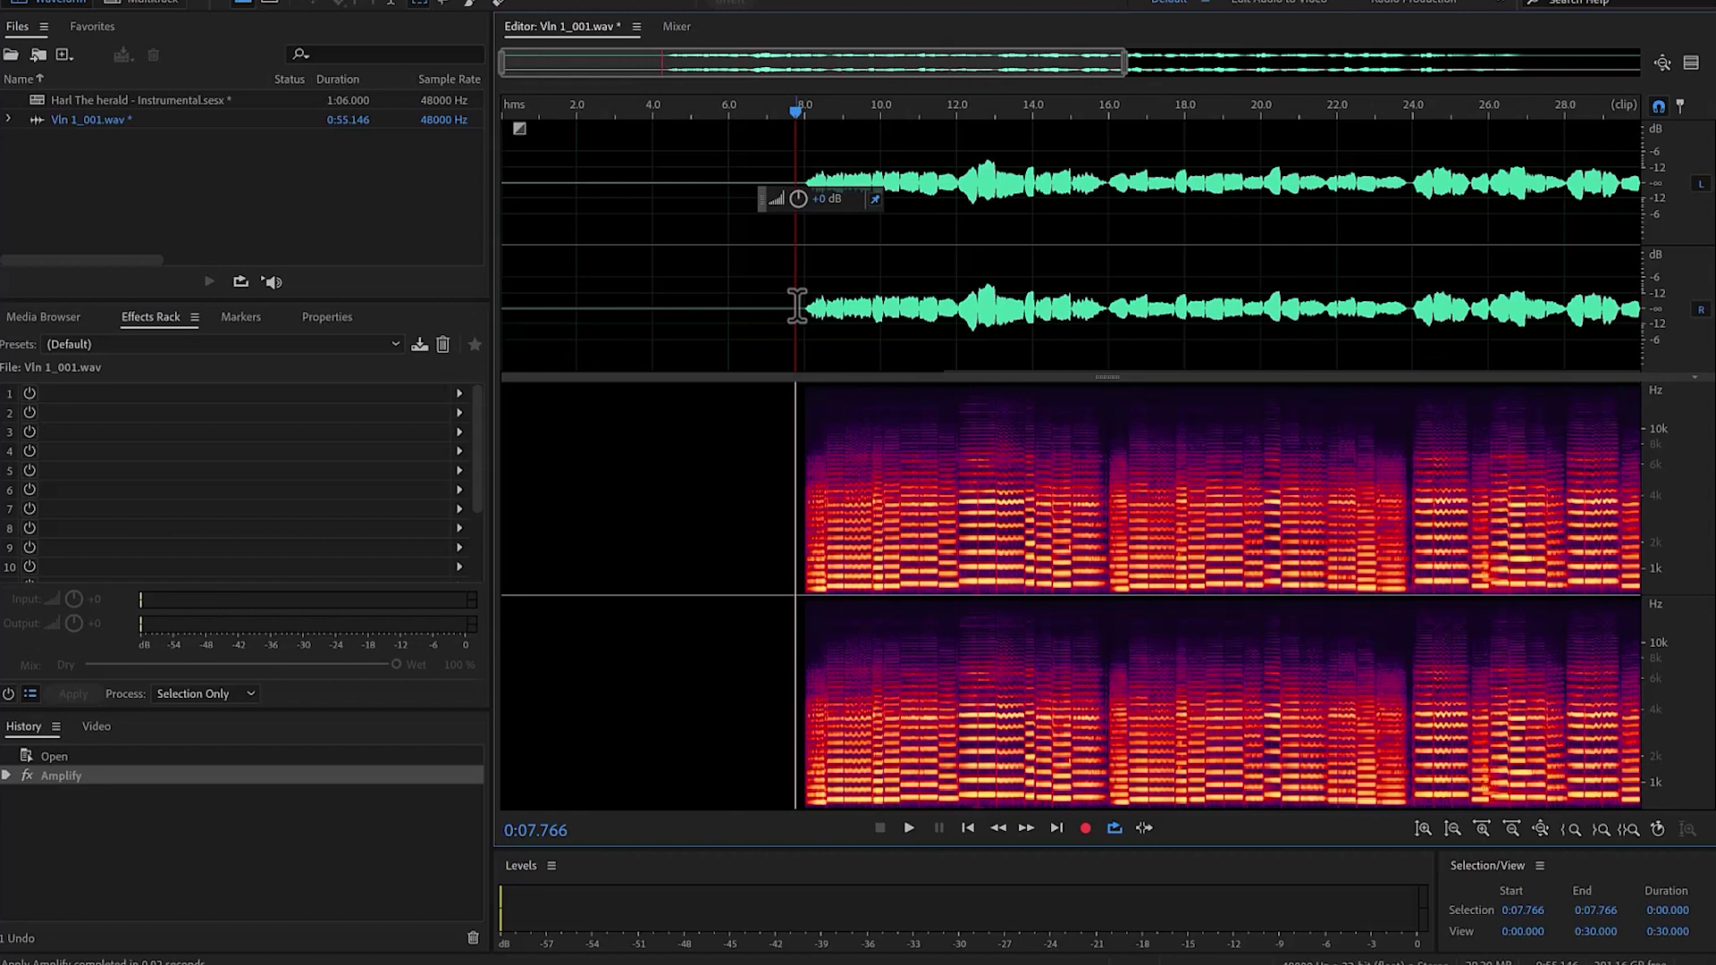
key(space)
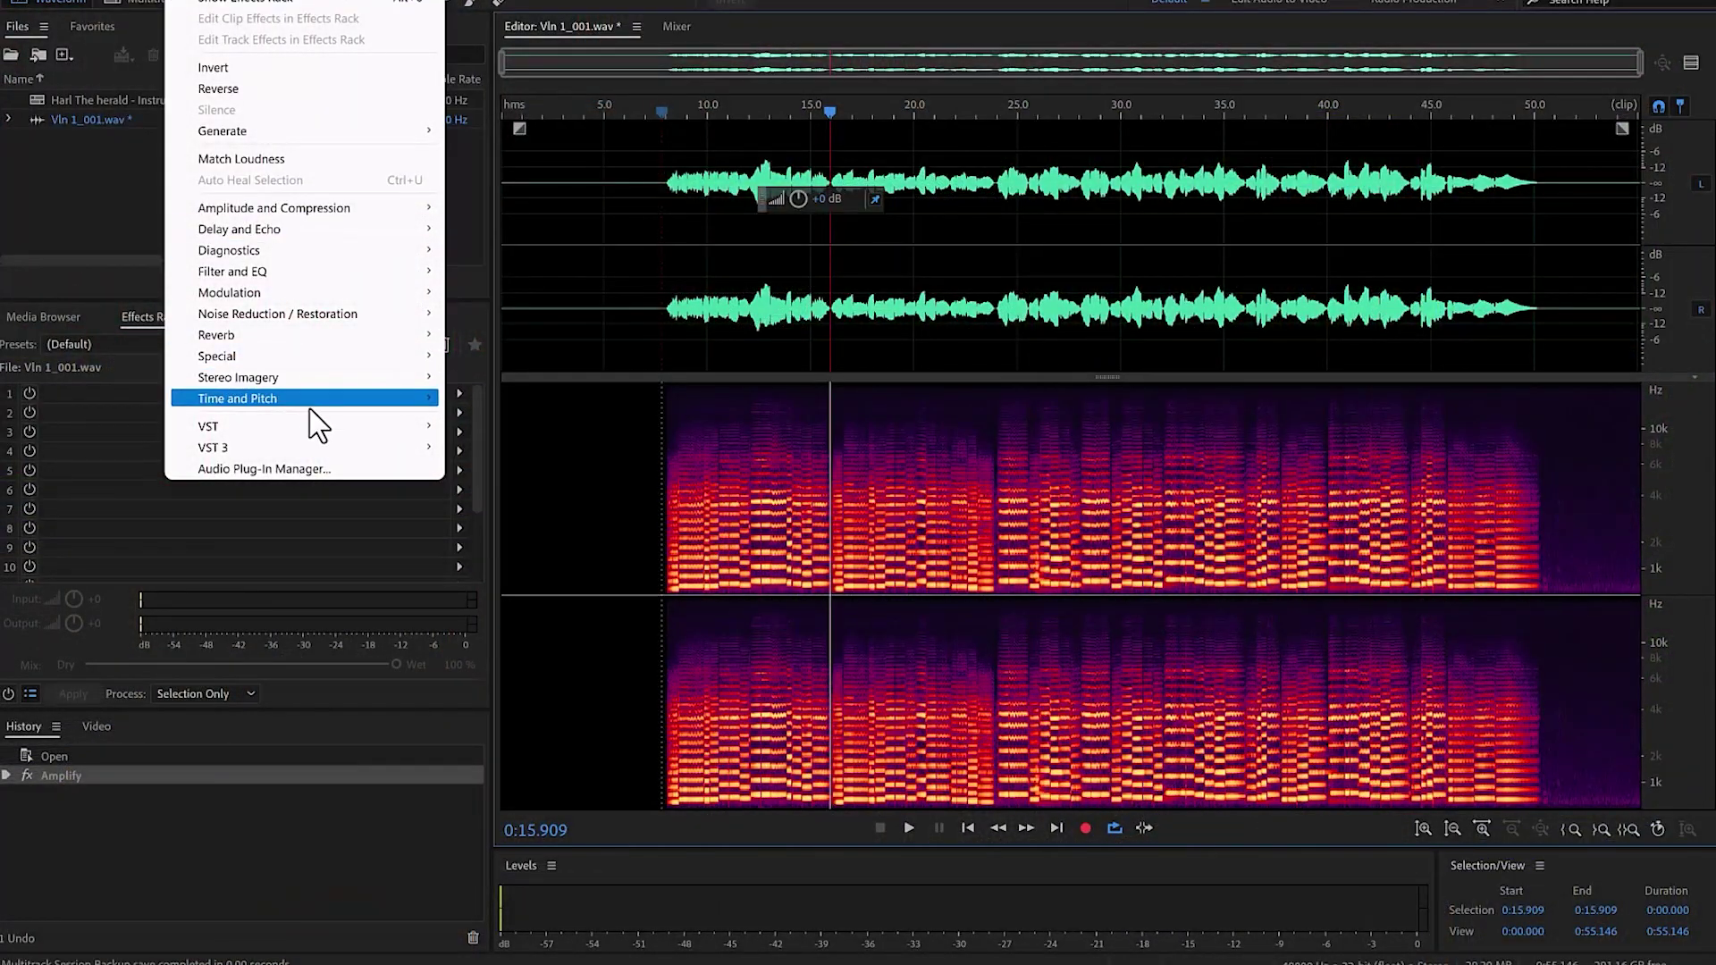
Step: Apply Automatic Pitch Correction in key F to Vln 1_001, then return to the multitrack session
mouse_move(312, 404)
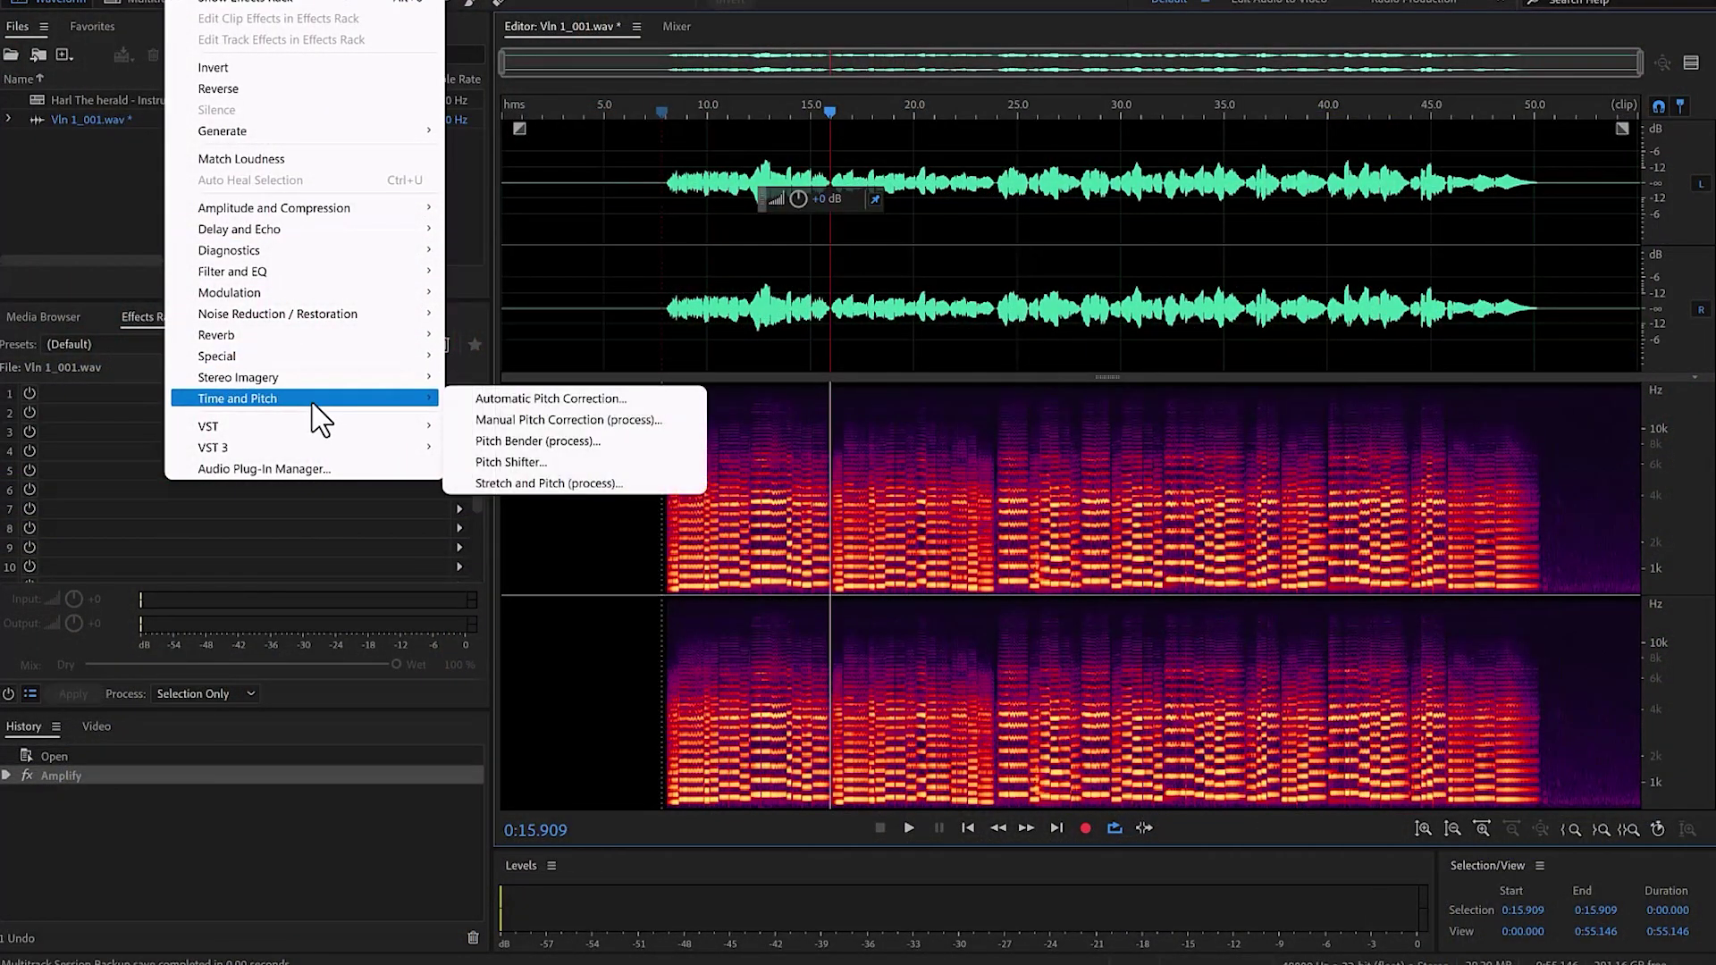
click(649, 402)
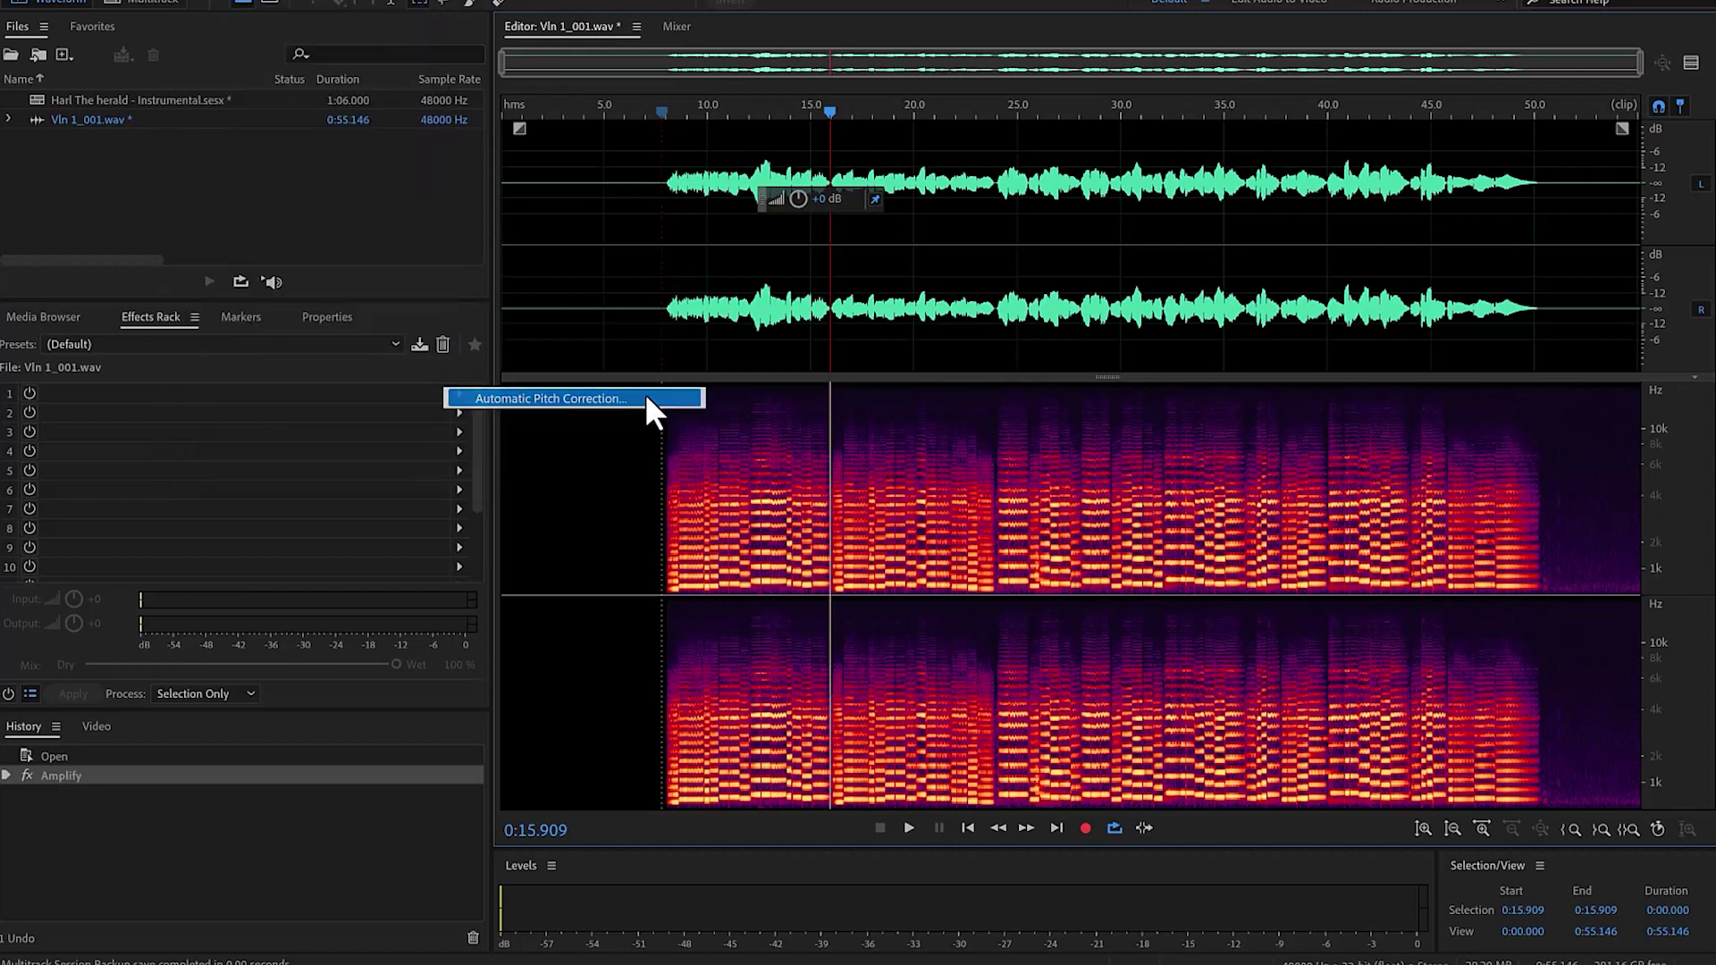
click(399, 328)
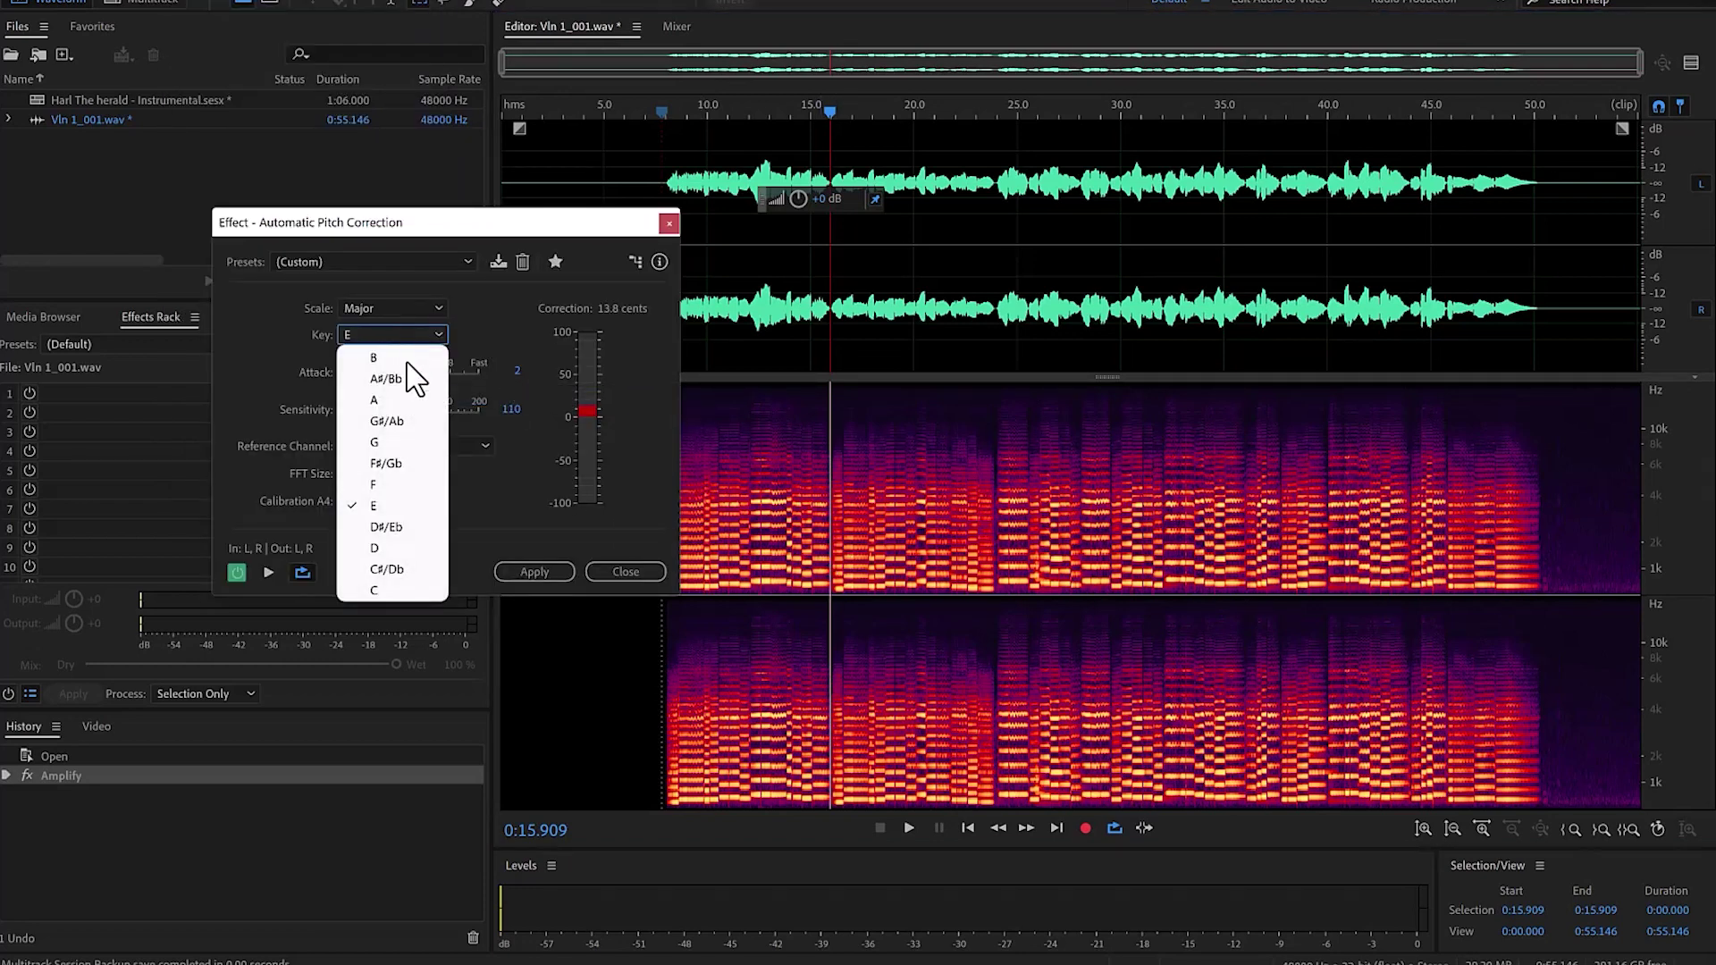
click(421, 482)
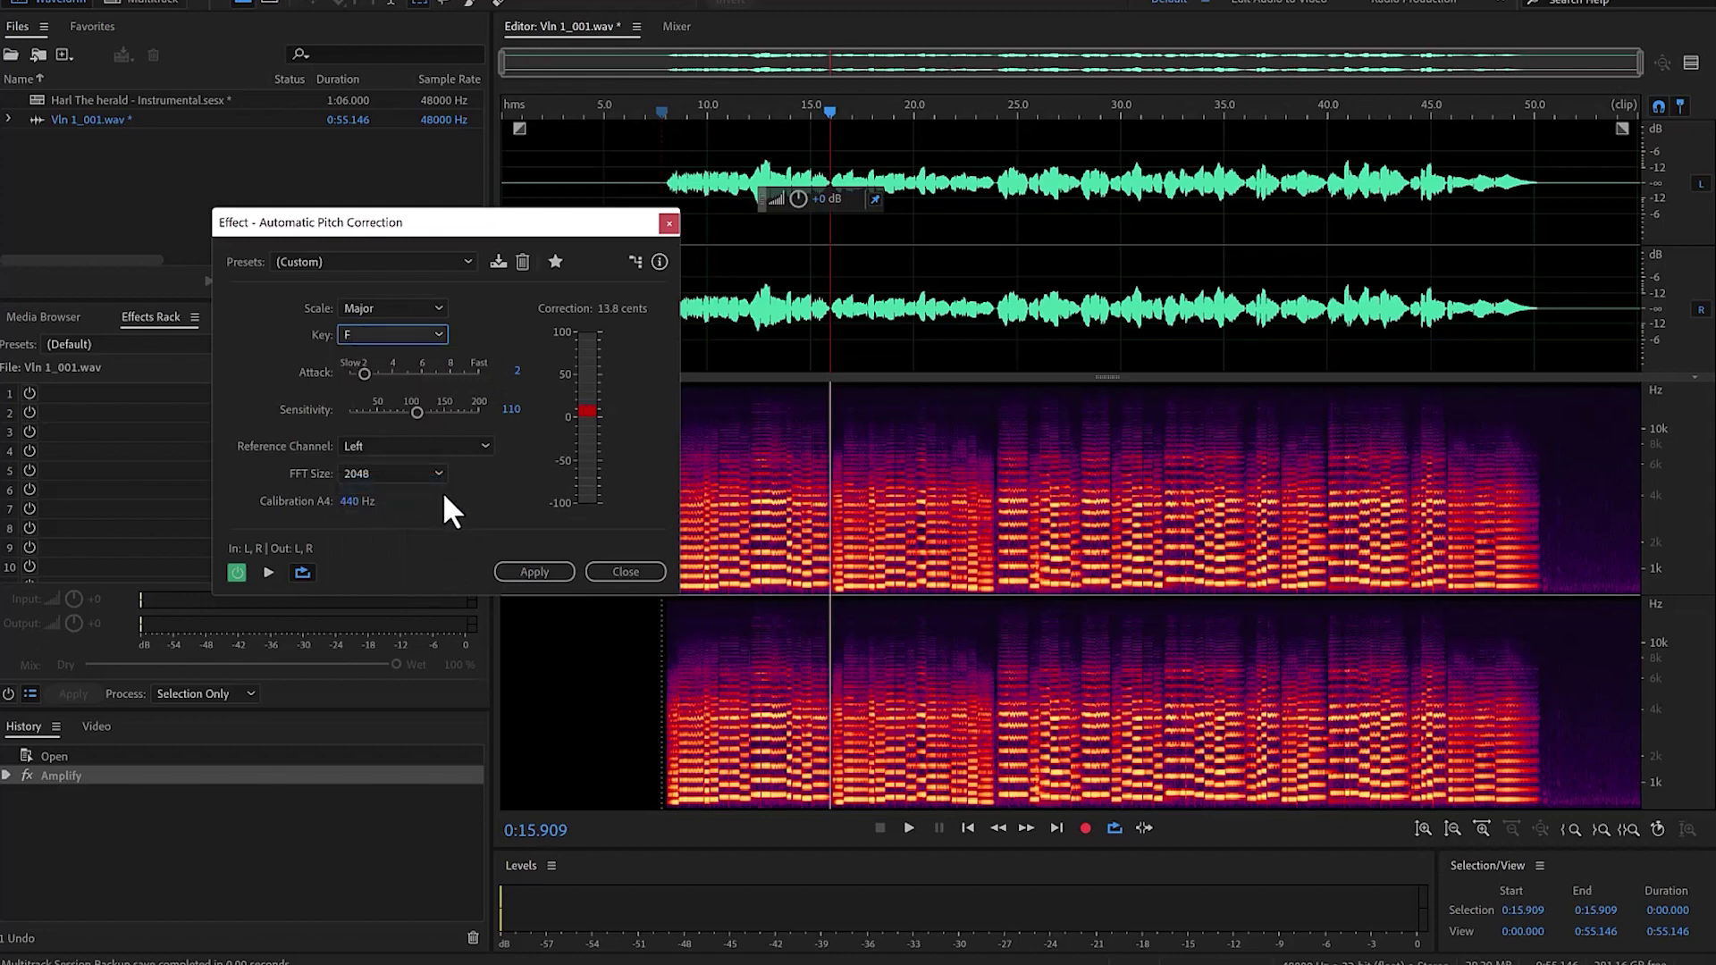
click(554, 575)
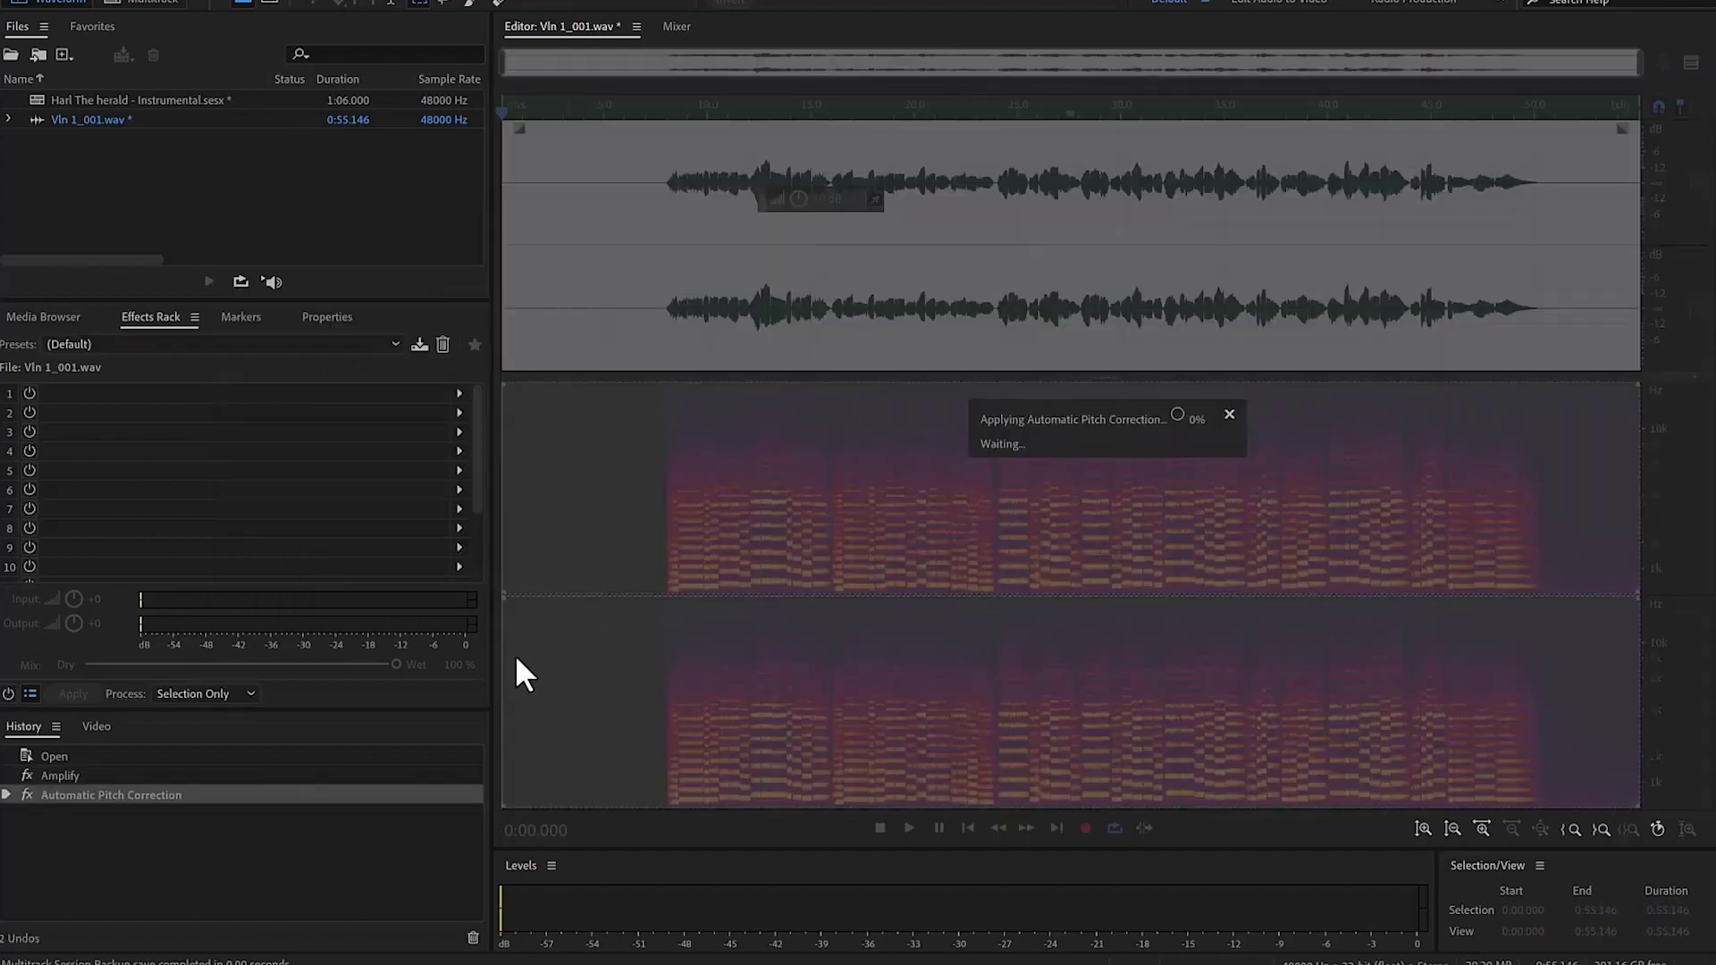
click(663, 332)
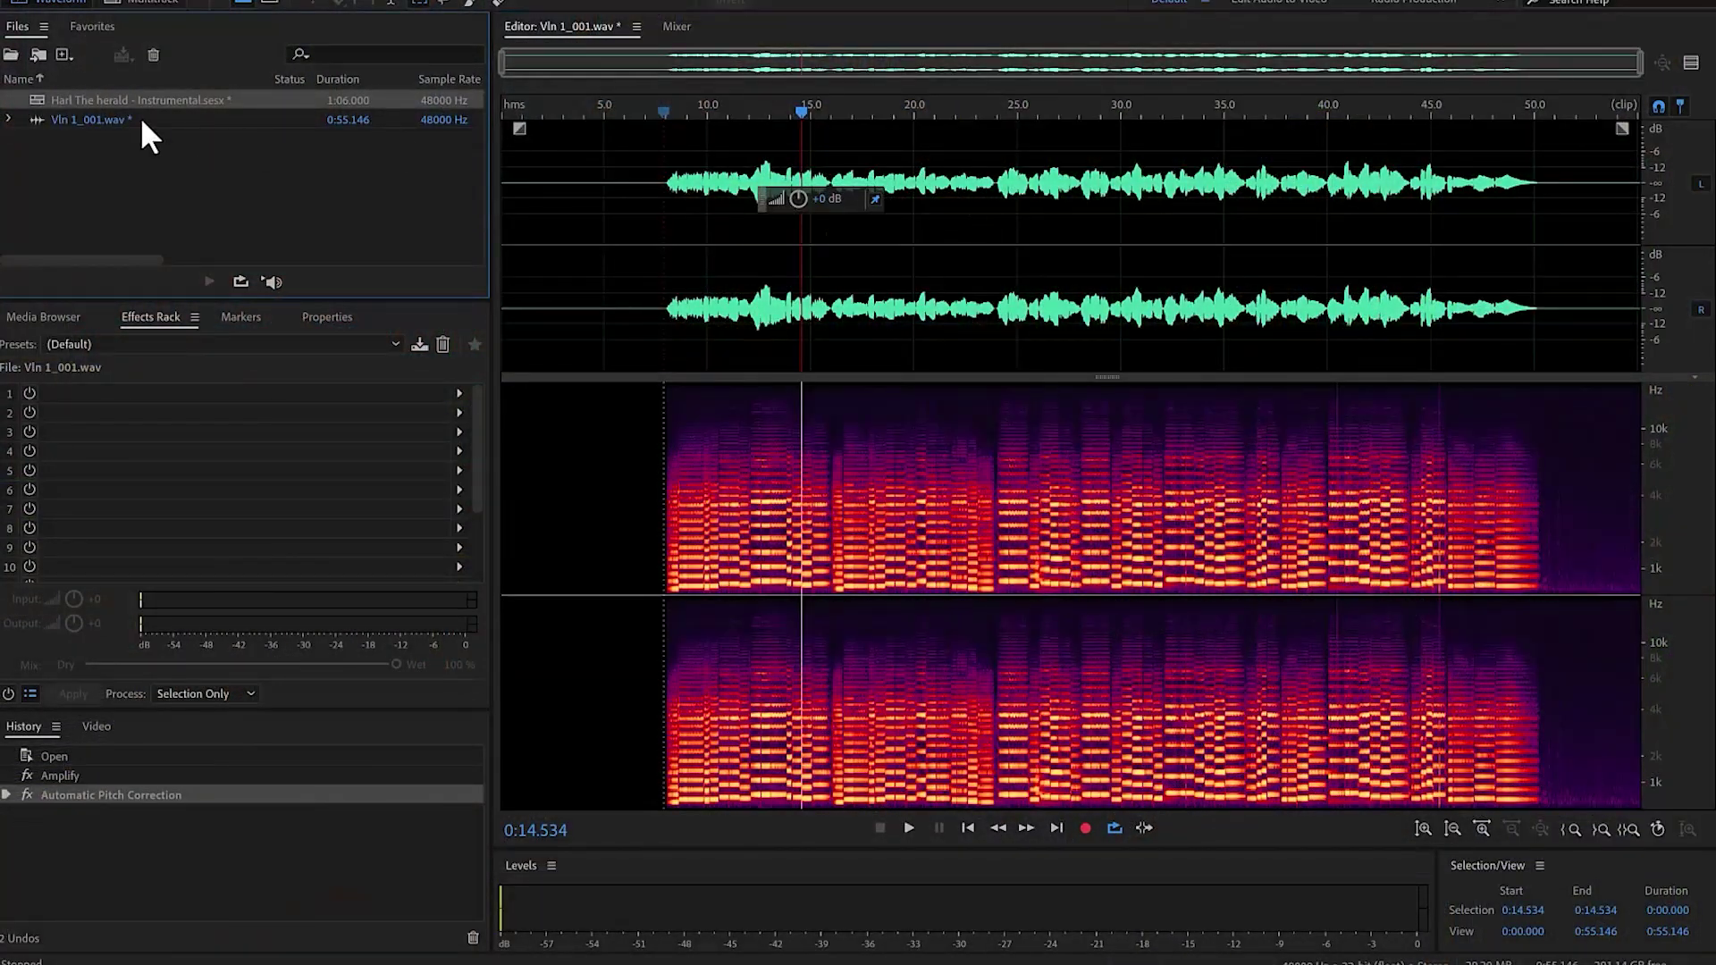
double_click(40, 99)
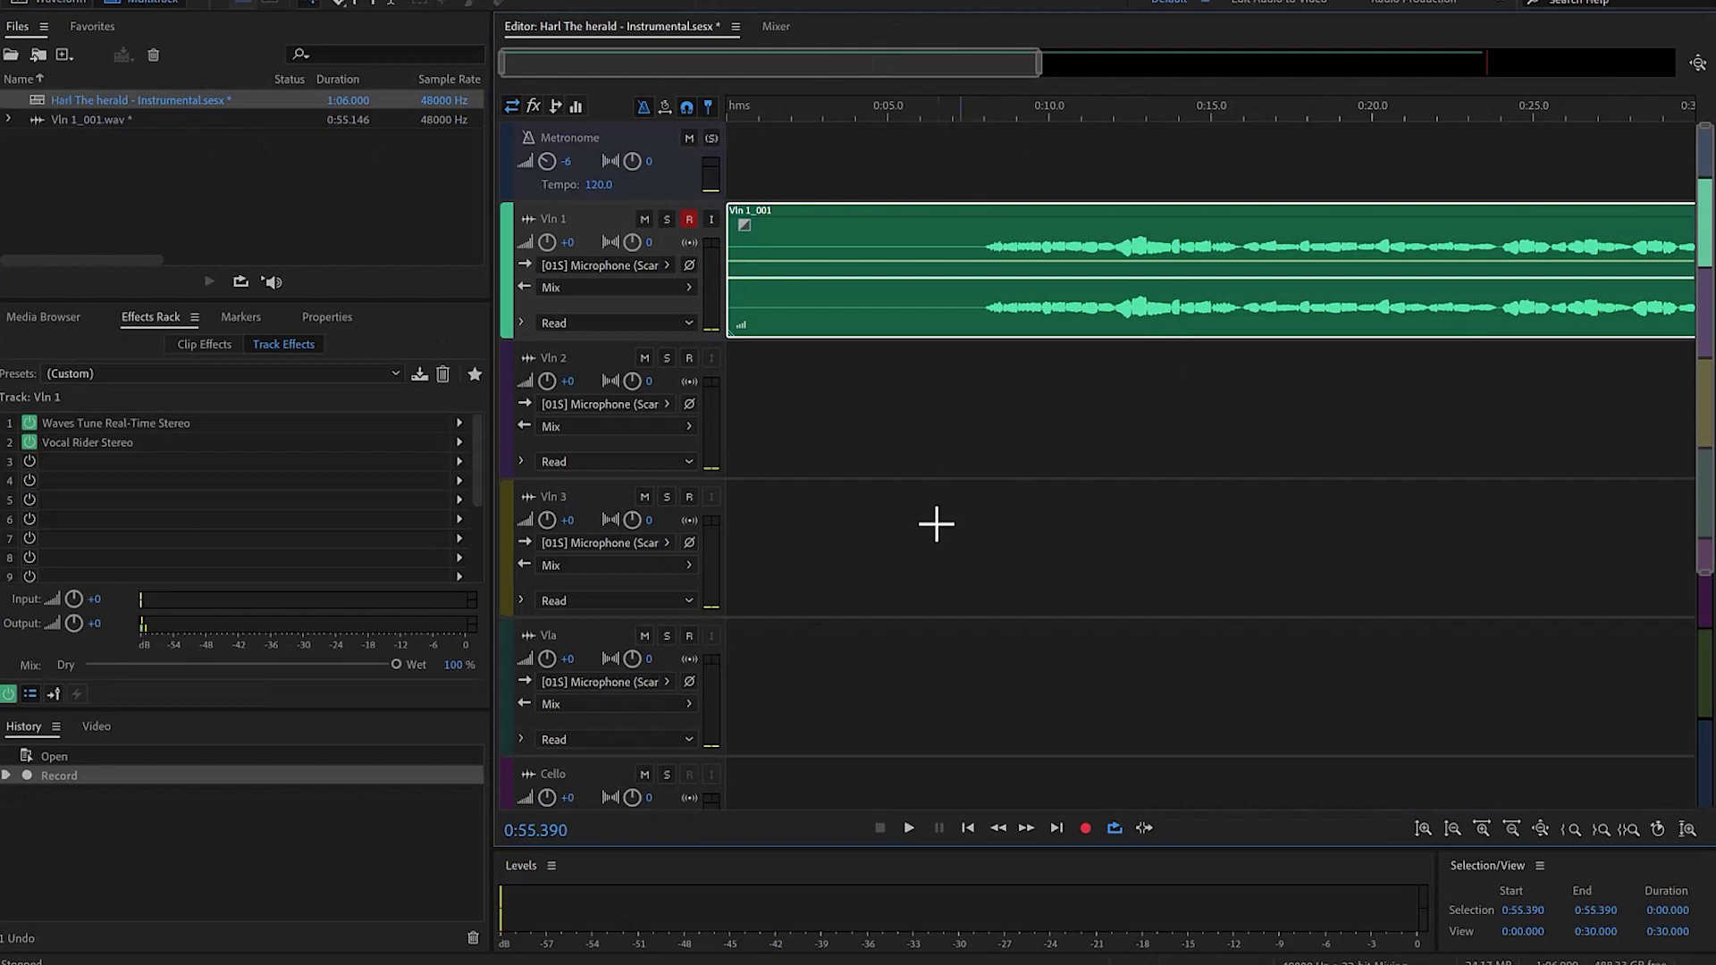
Step: Save the session, then record the 53-second Vln 2_002 take on Vln 2 with metronome on
key(ctrl+s)
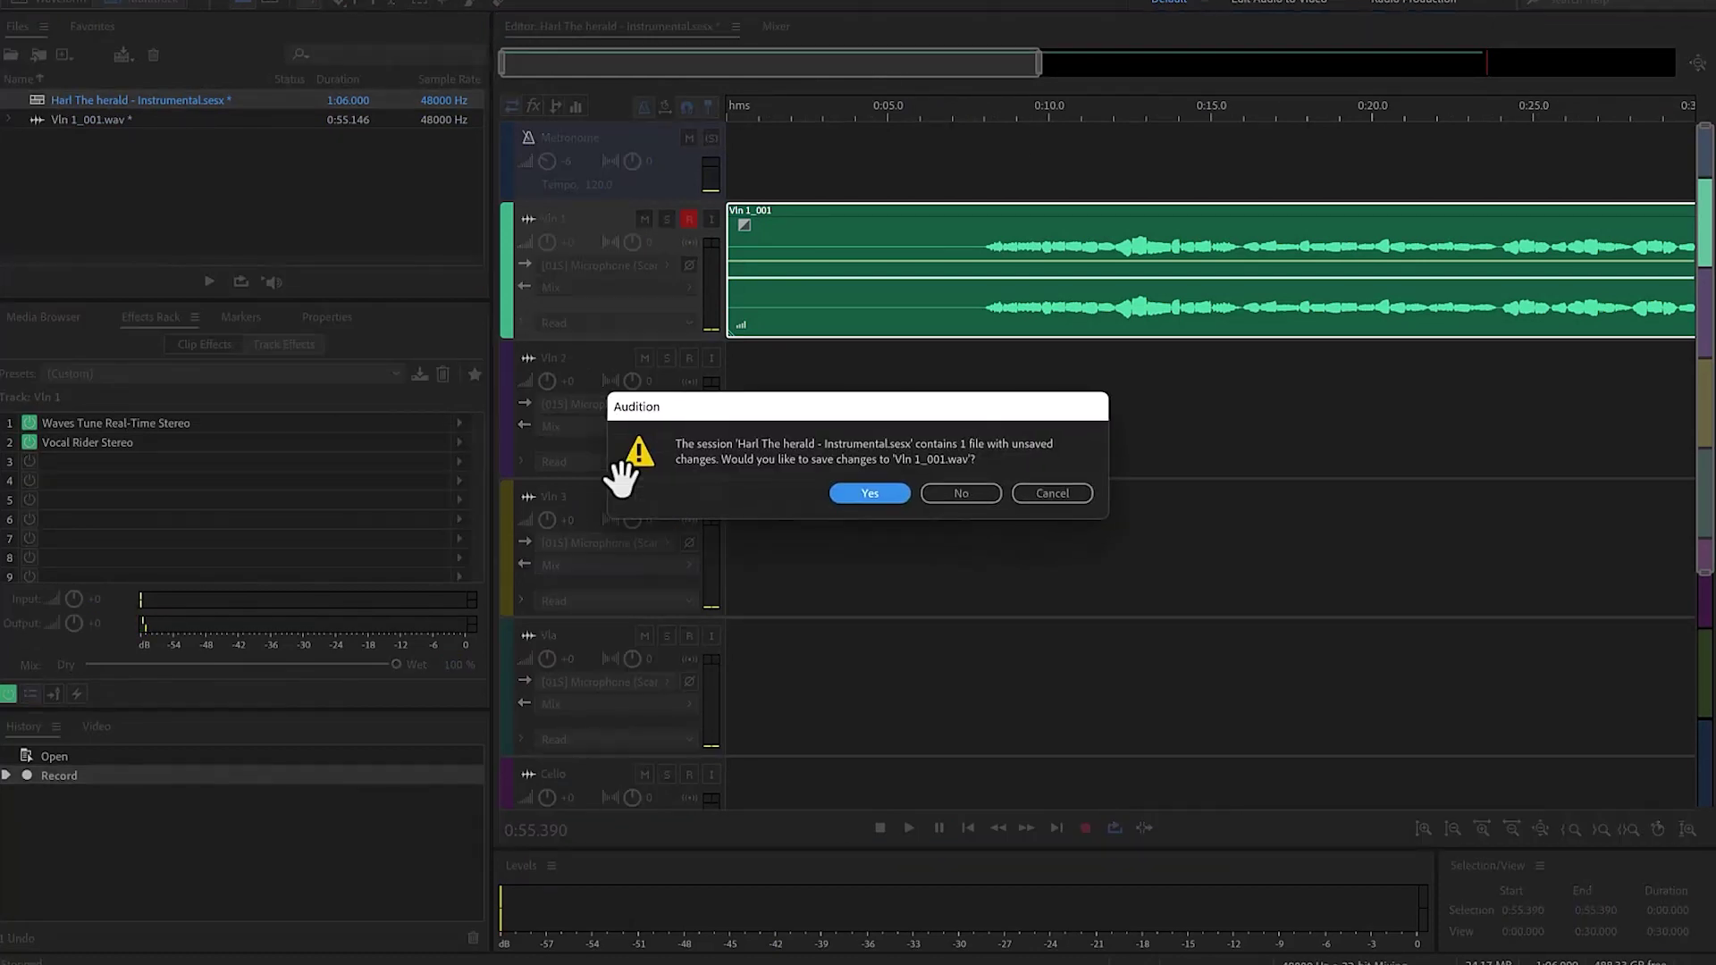
click(883, 501)
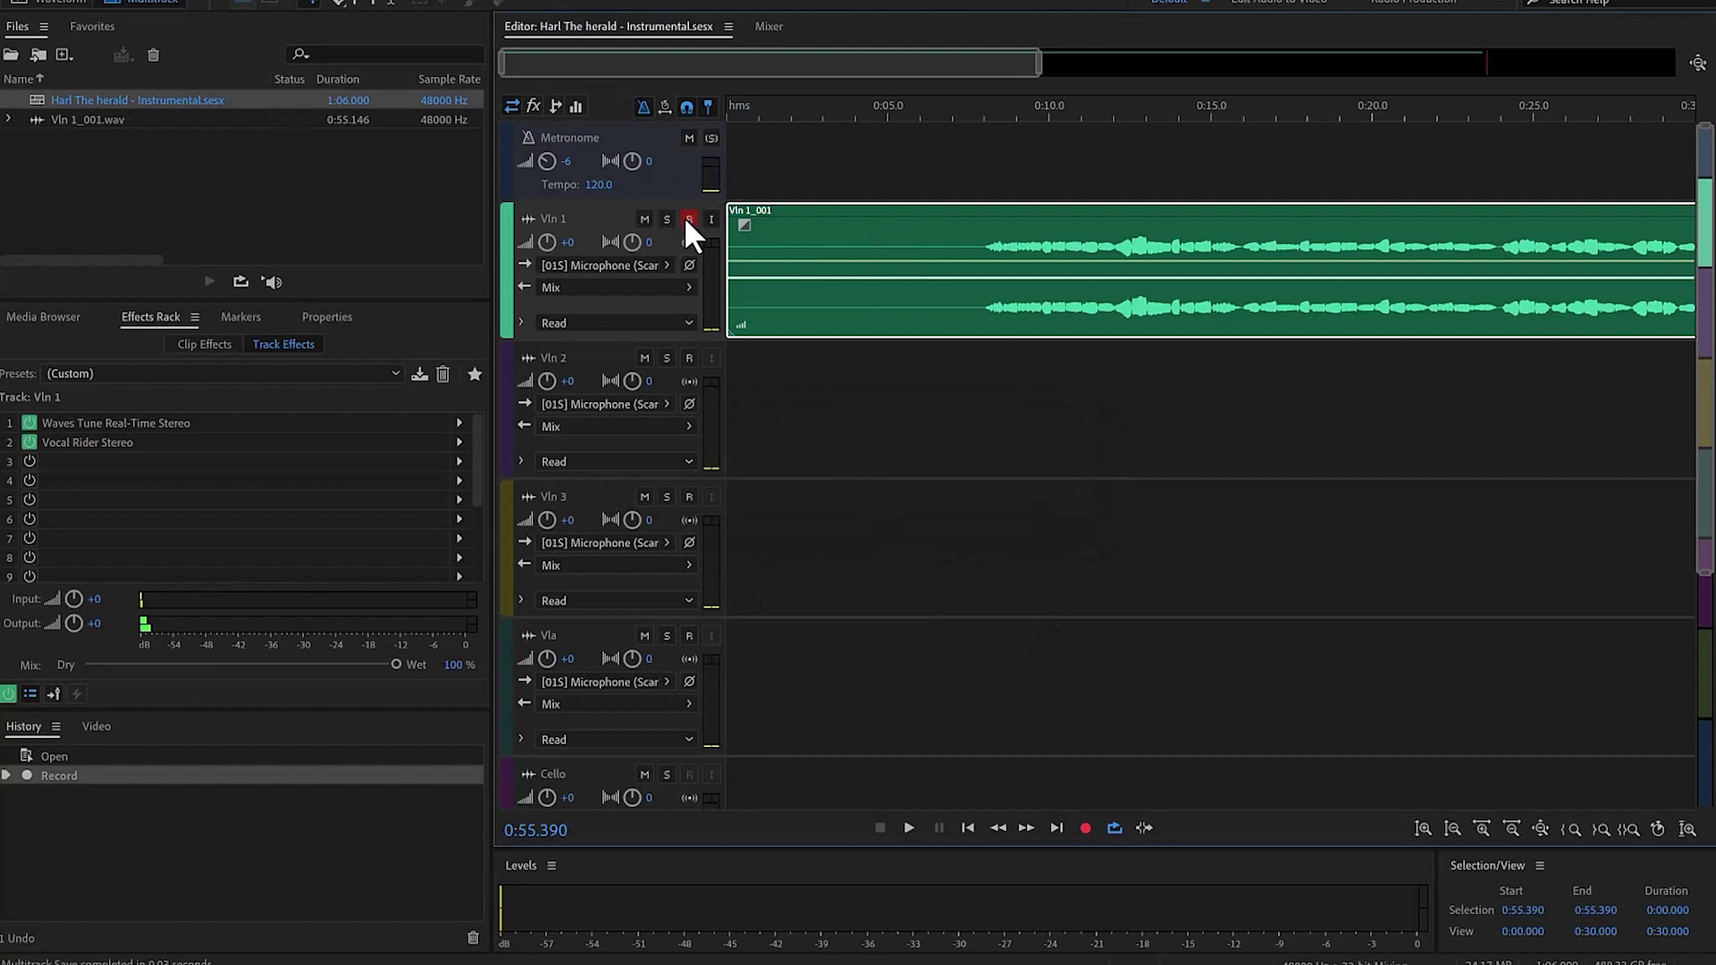
click(689, 358)
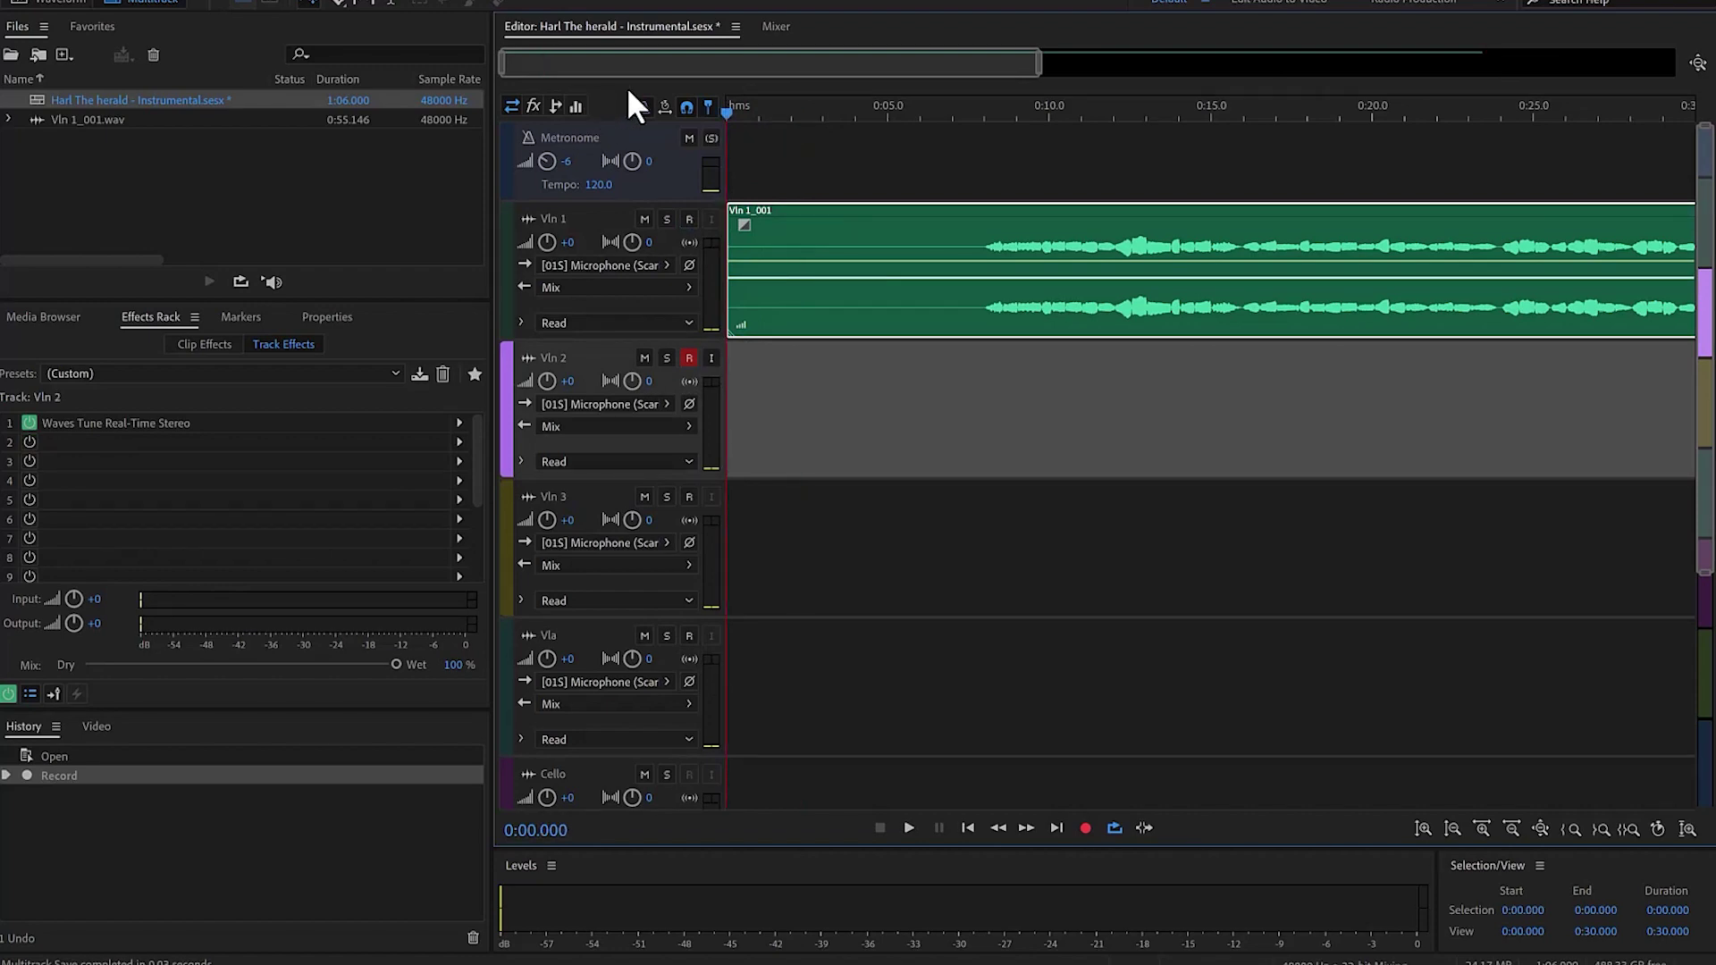
click(643, 106)
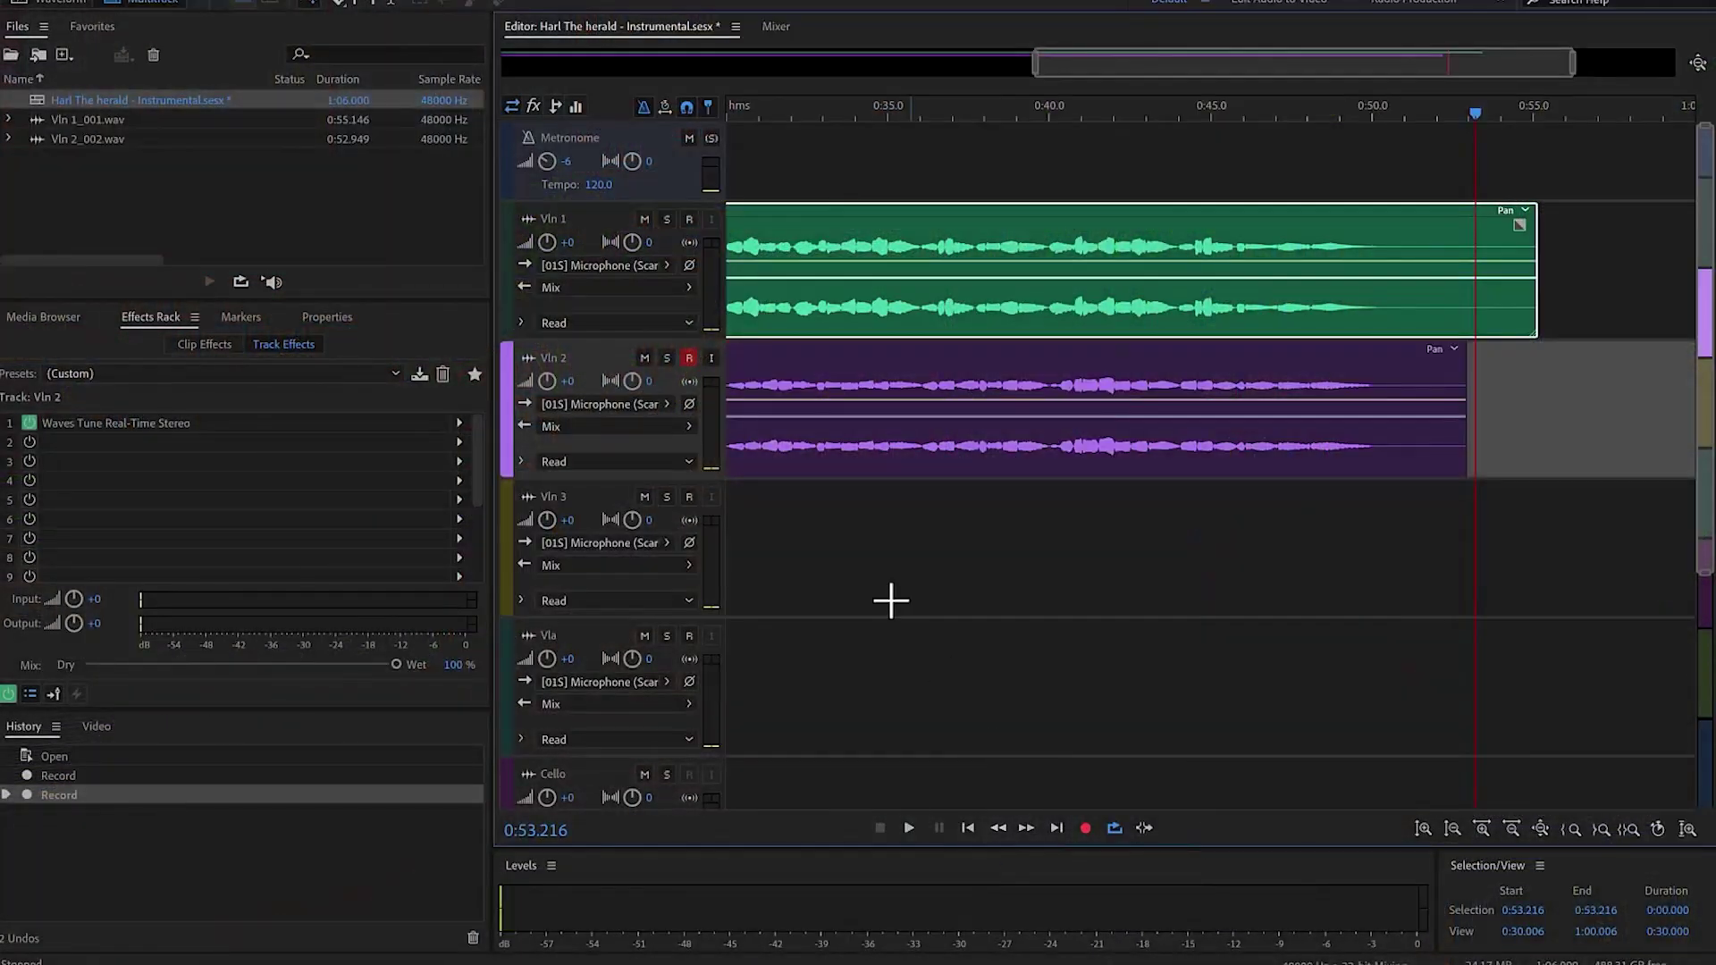
click(689, 357)
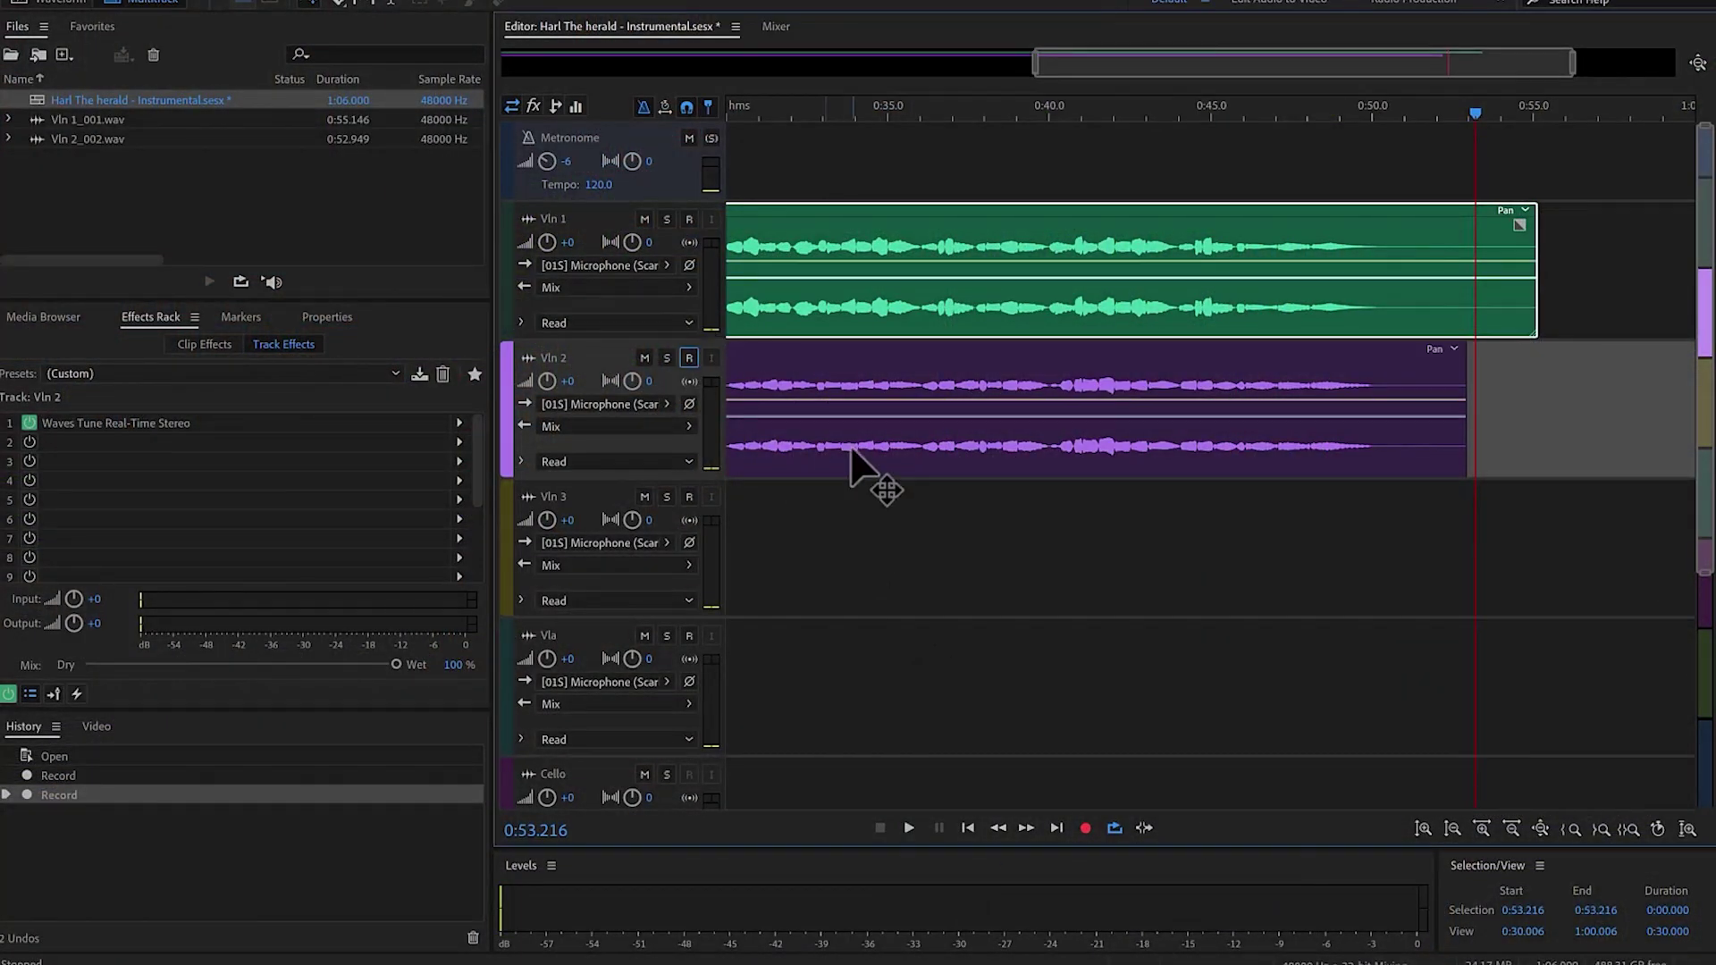
Step: Open the Vln 2_002 take and silence its opening 0:00–0:08.102
double_click(905, 375)
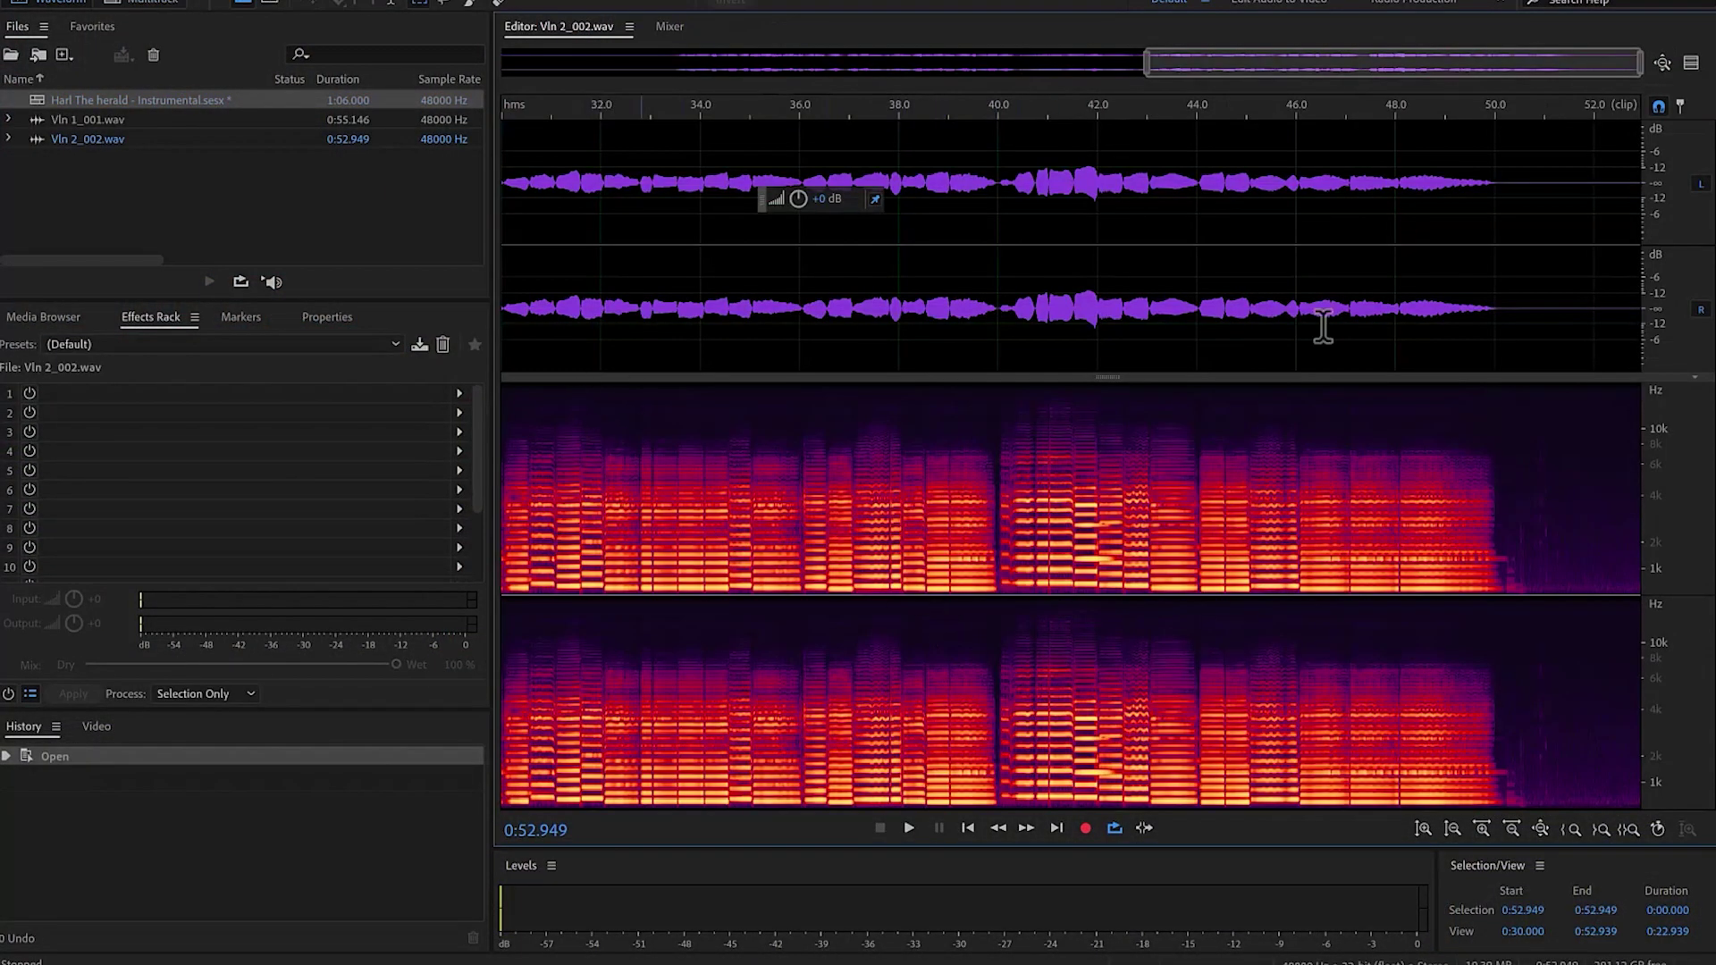
double_click(1224, 51)
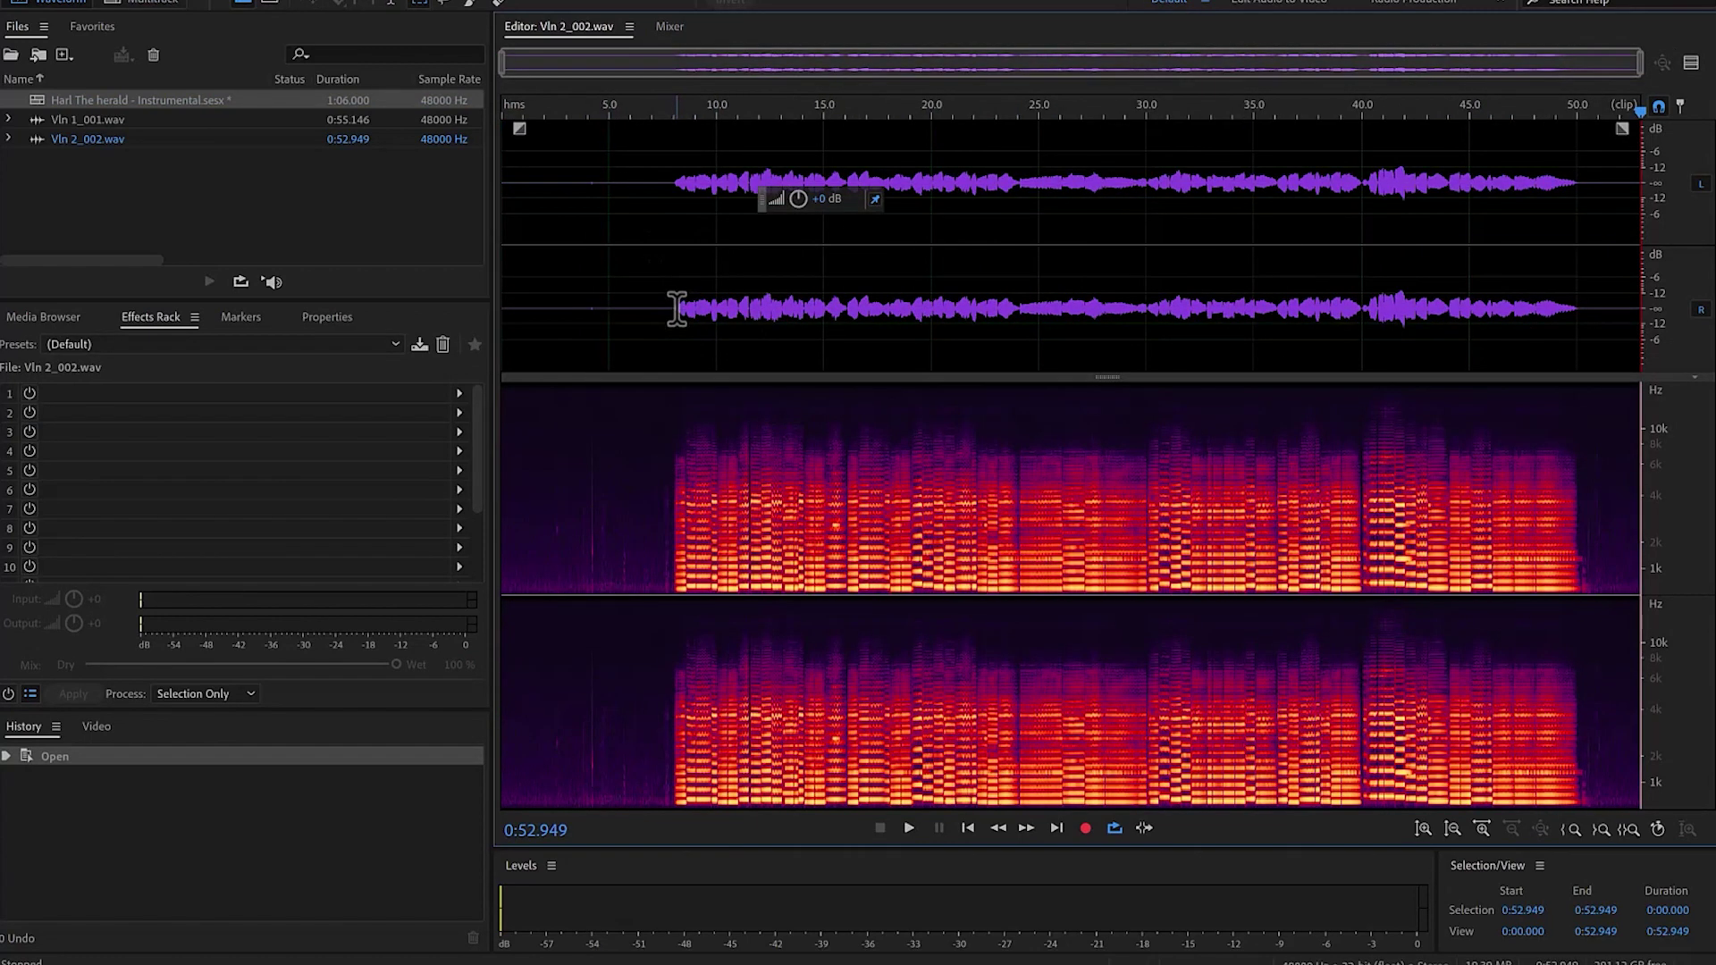
drag(677, 308, 14, 287)
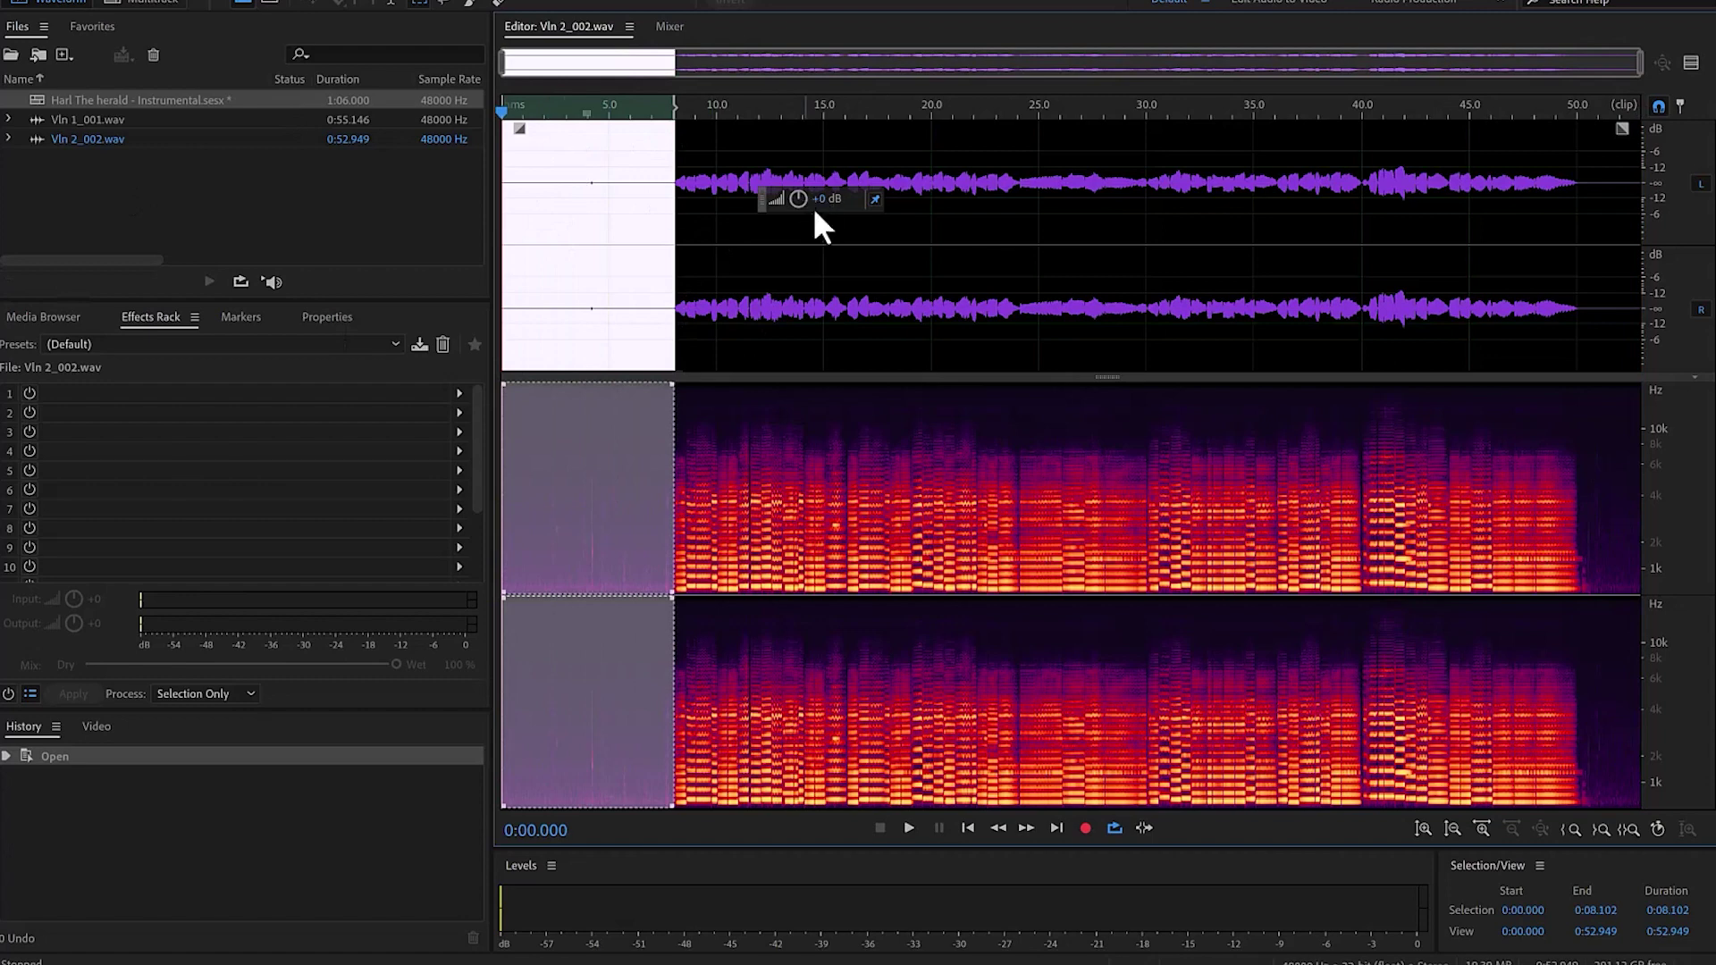
key(ctrl+shift+m)
Step: Preview the Vln 2_002 take from 0:07.584
click(1392, 273)
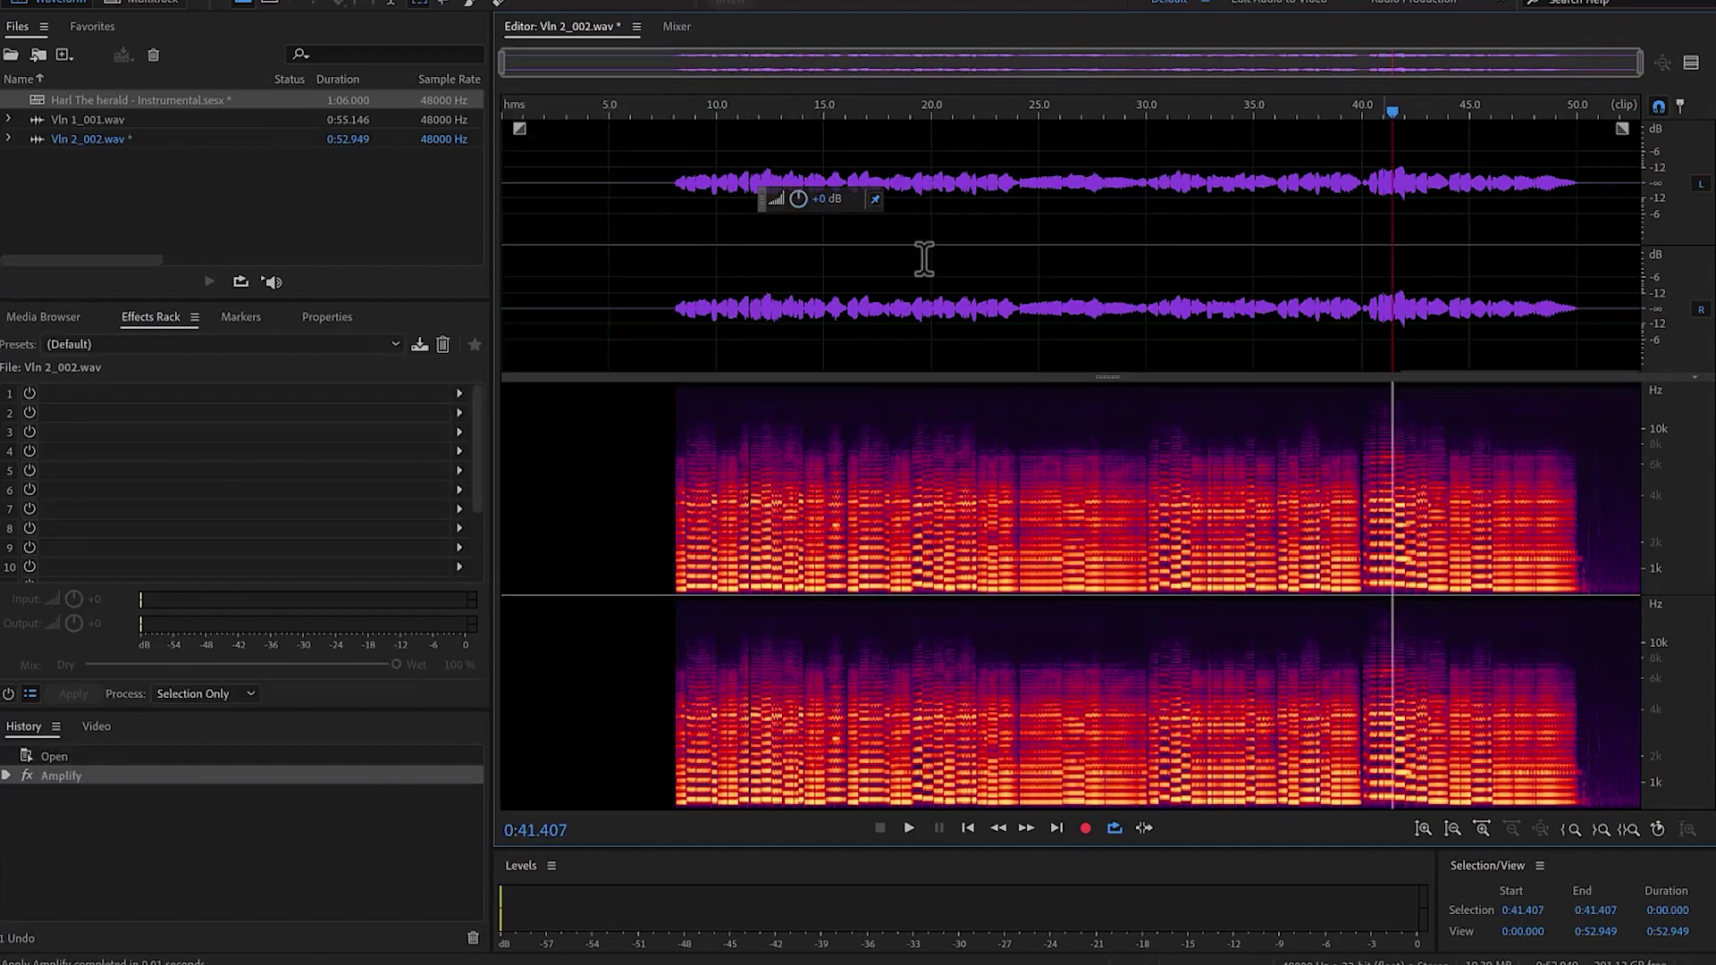
click(663, 314)
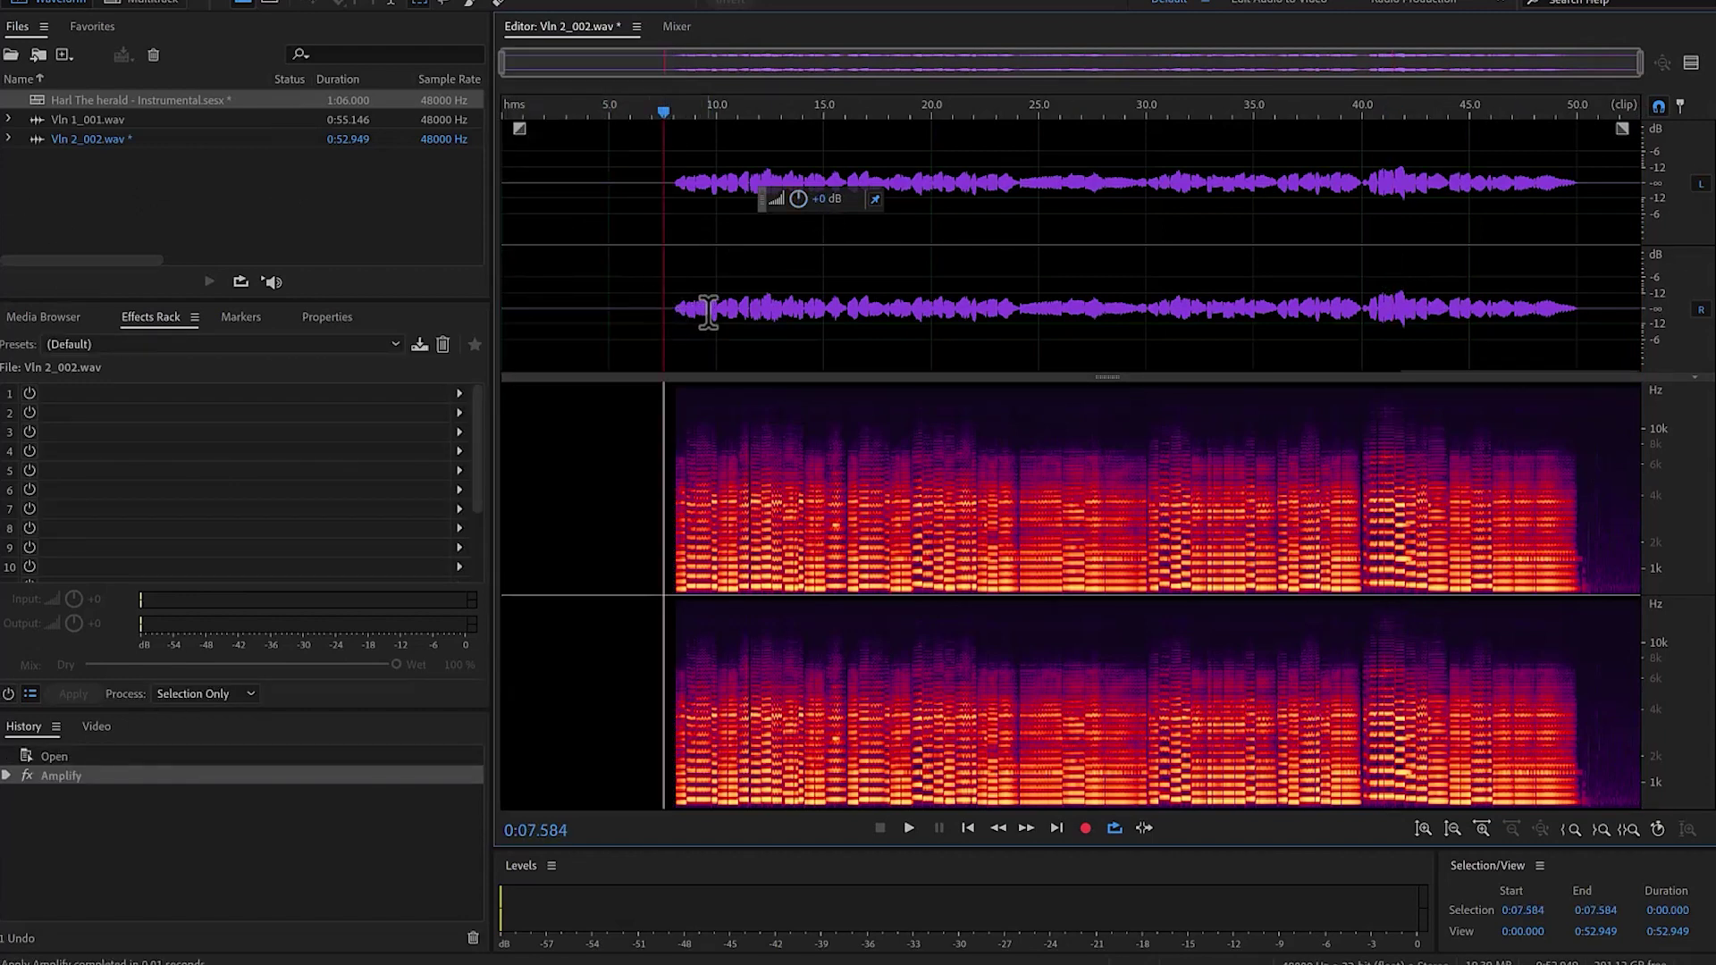
key(space)
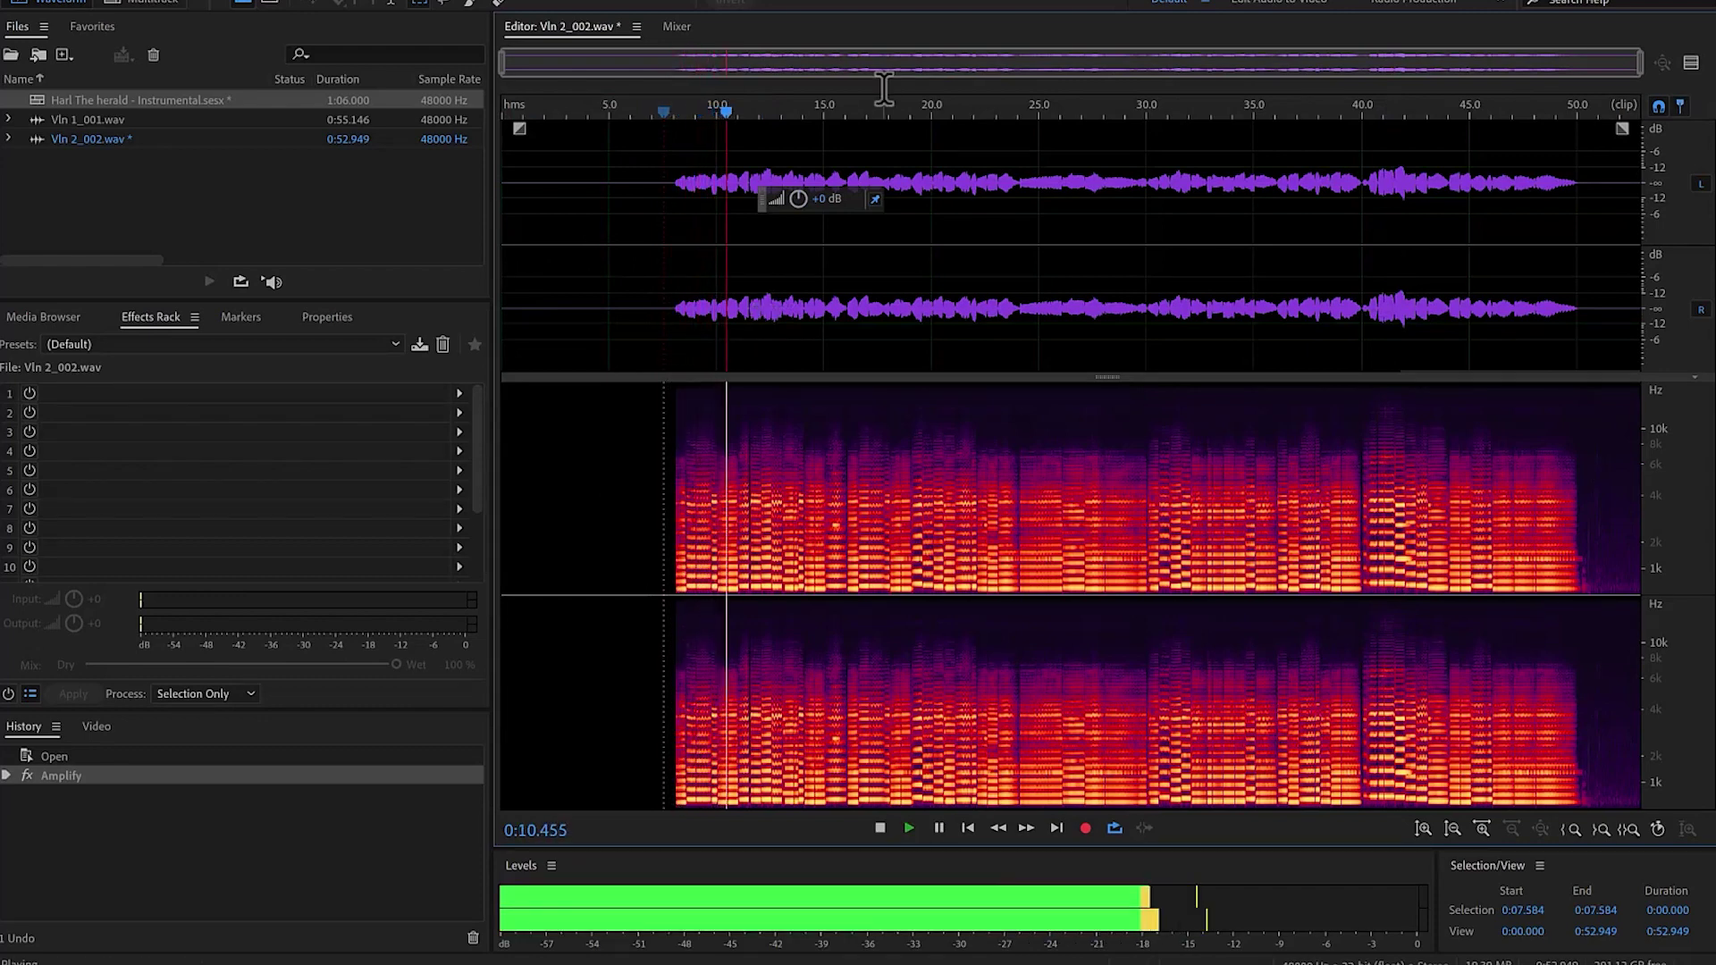
key(space)
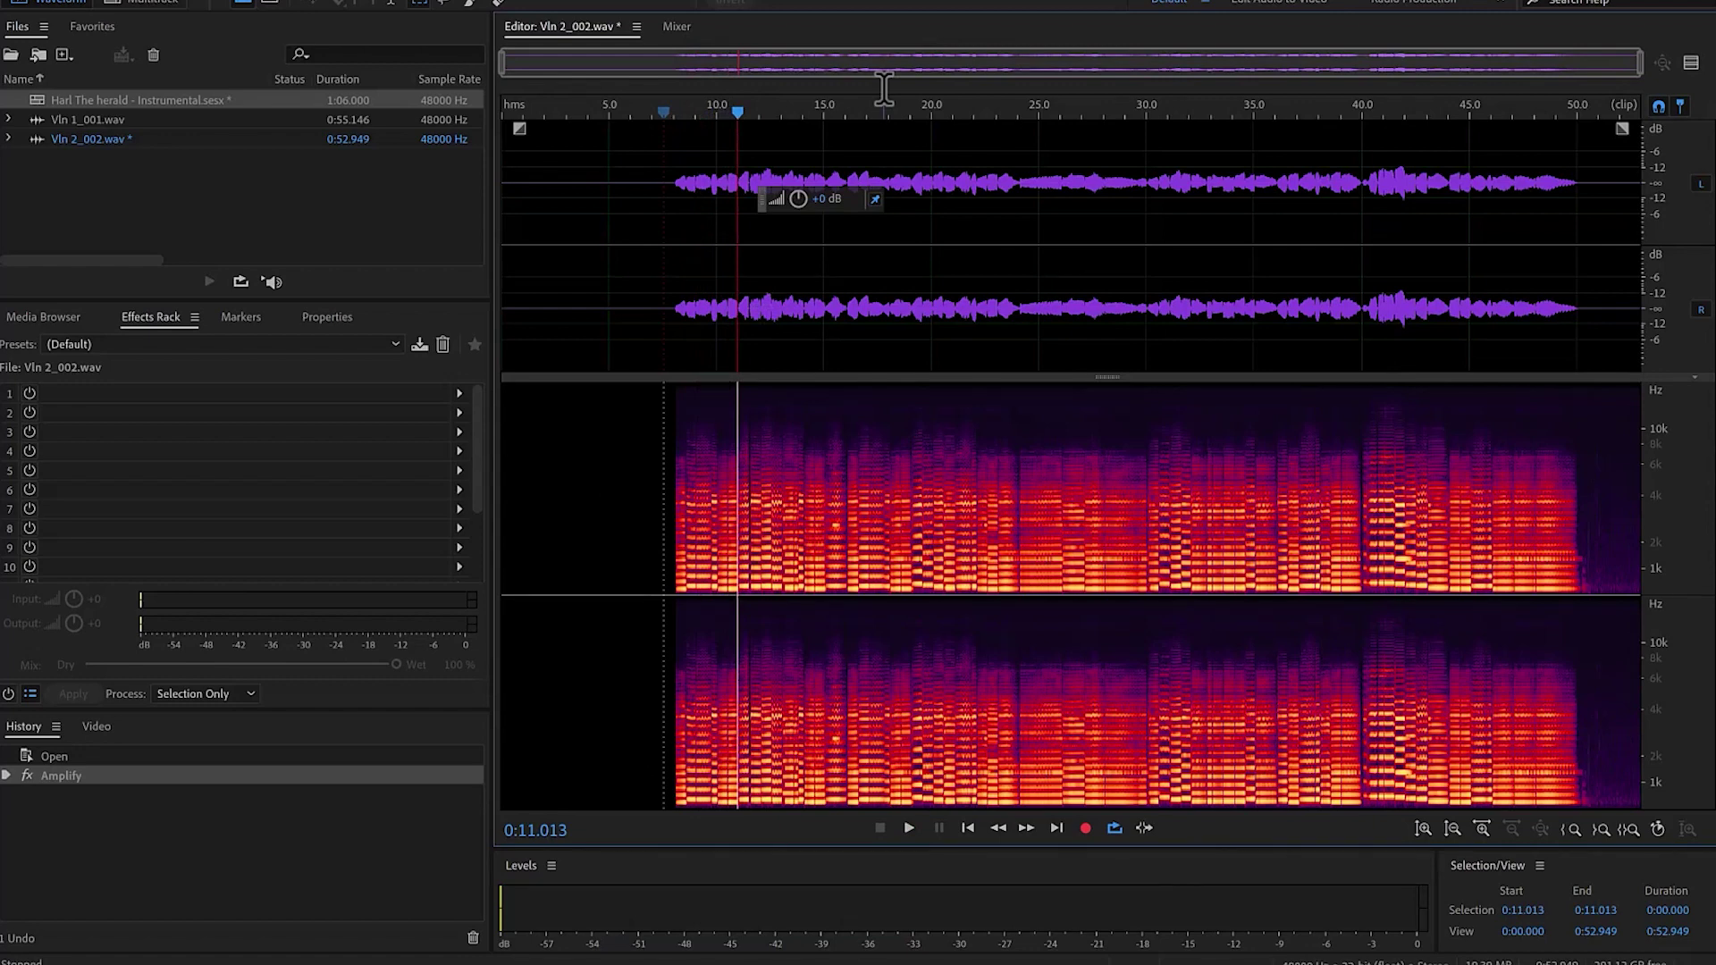
Step: Apply Automatic Pitch Correction to the whole Vln 2_002 file and clear the selection
click(170, 2)
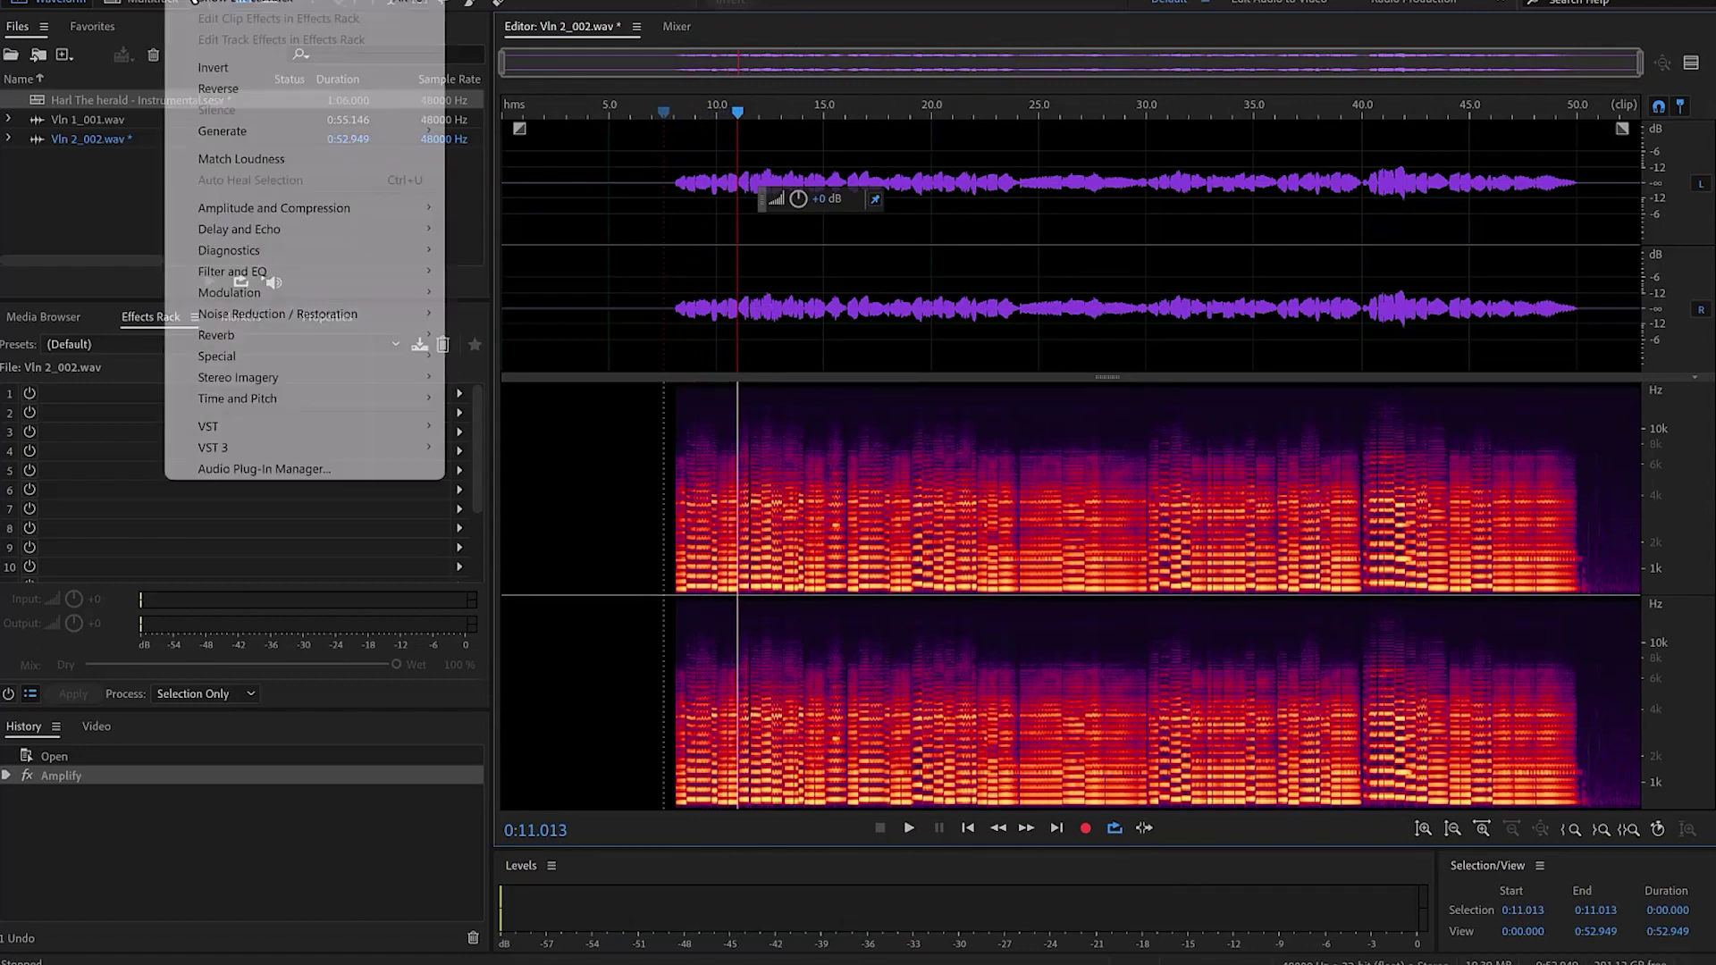
mouse_move(259, 2)
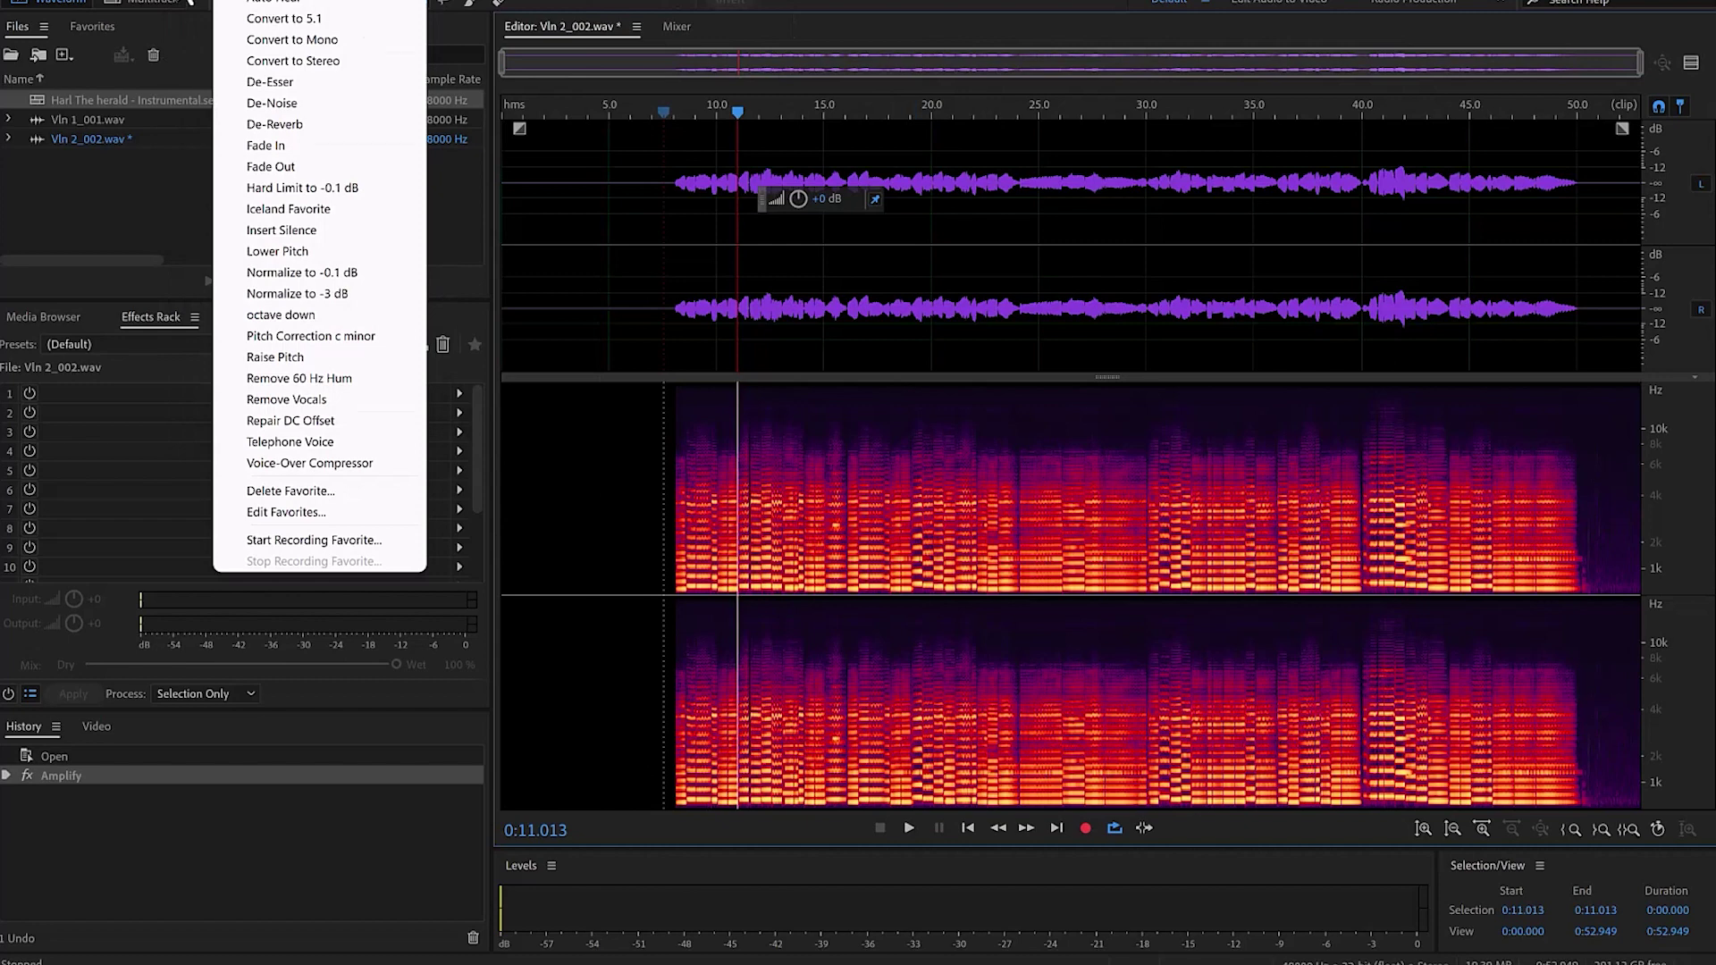
mouse_move(183, 1)
mouse_move(331, 399)
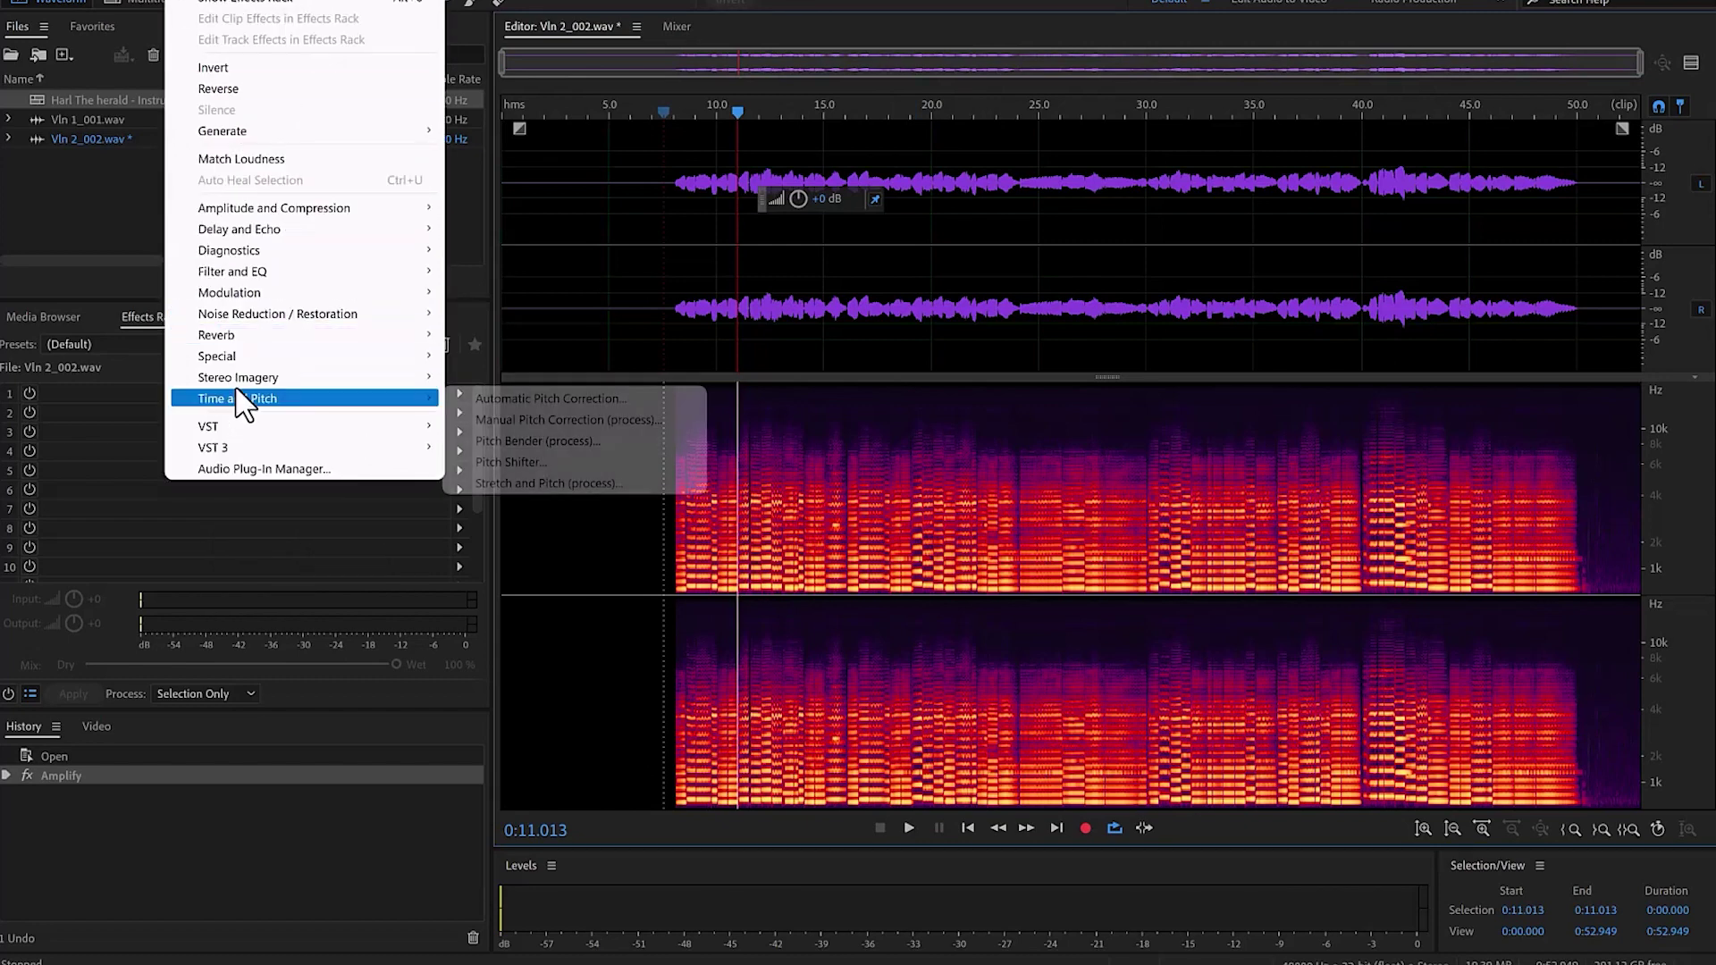
click(534, 402)
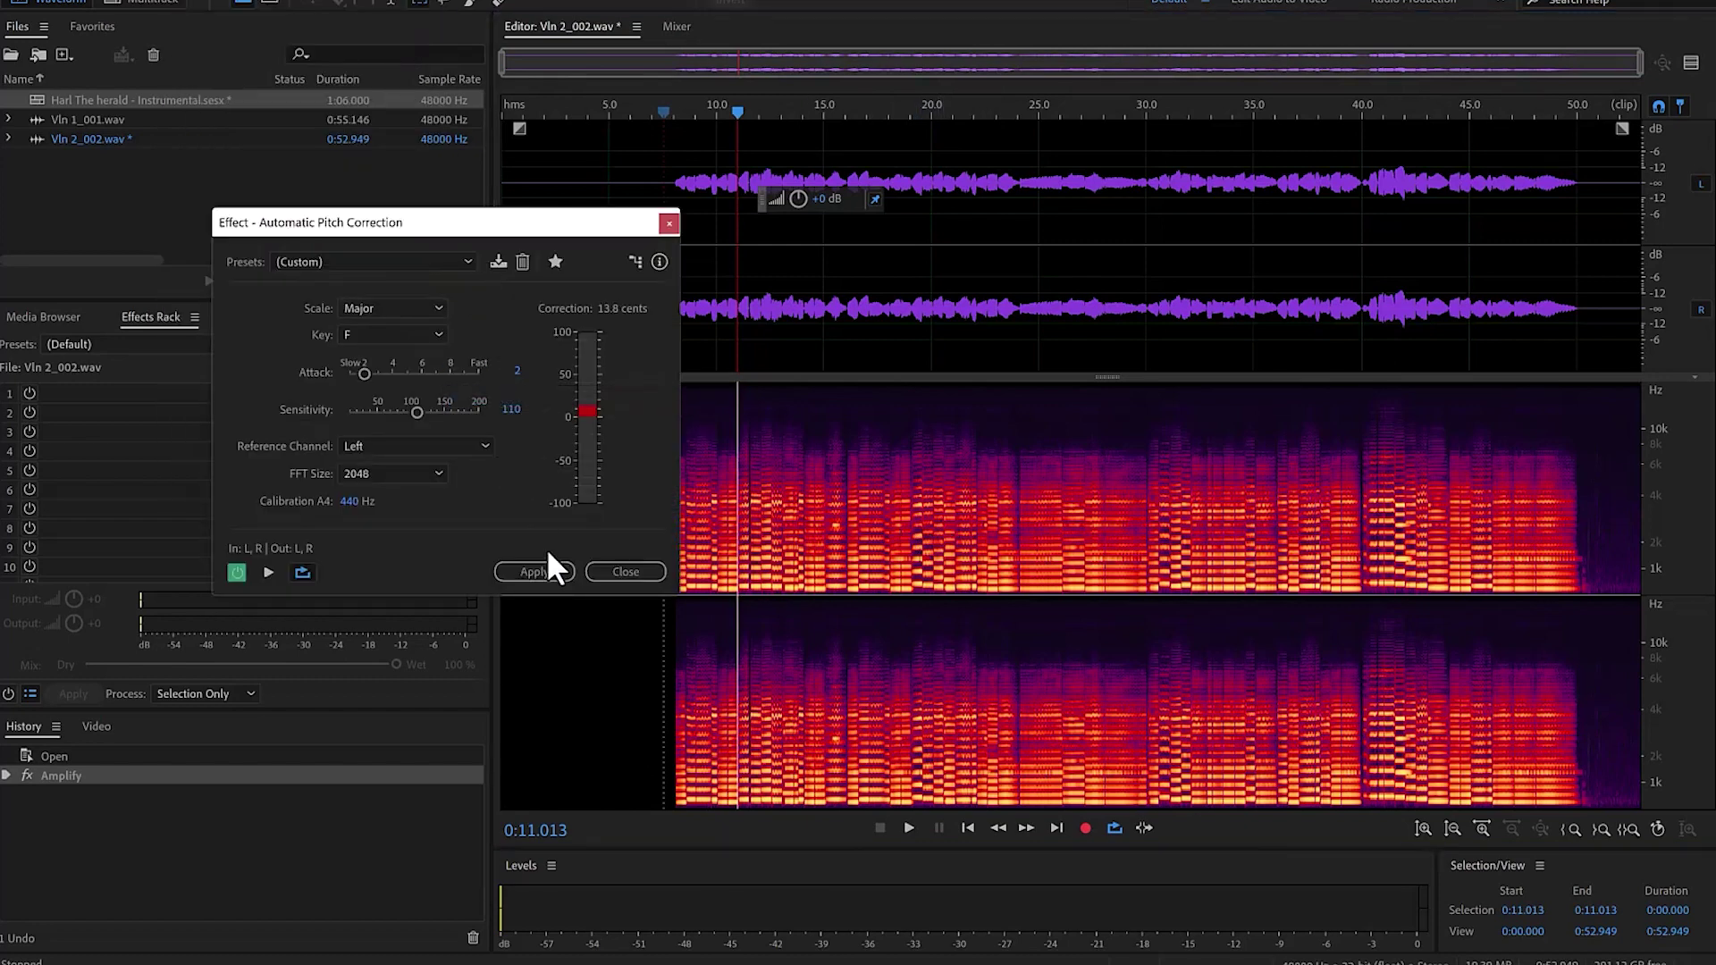
click(535, 572)
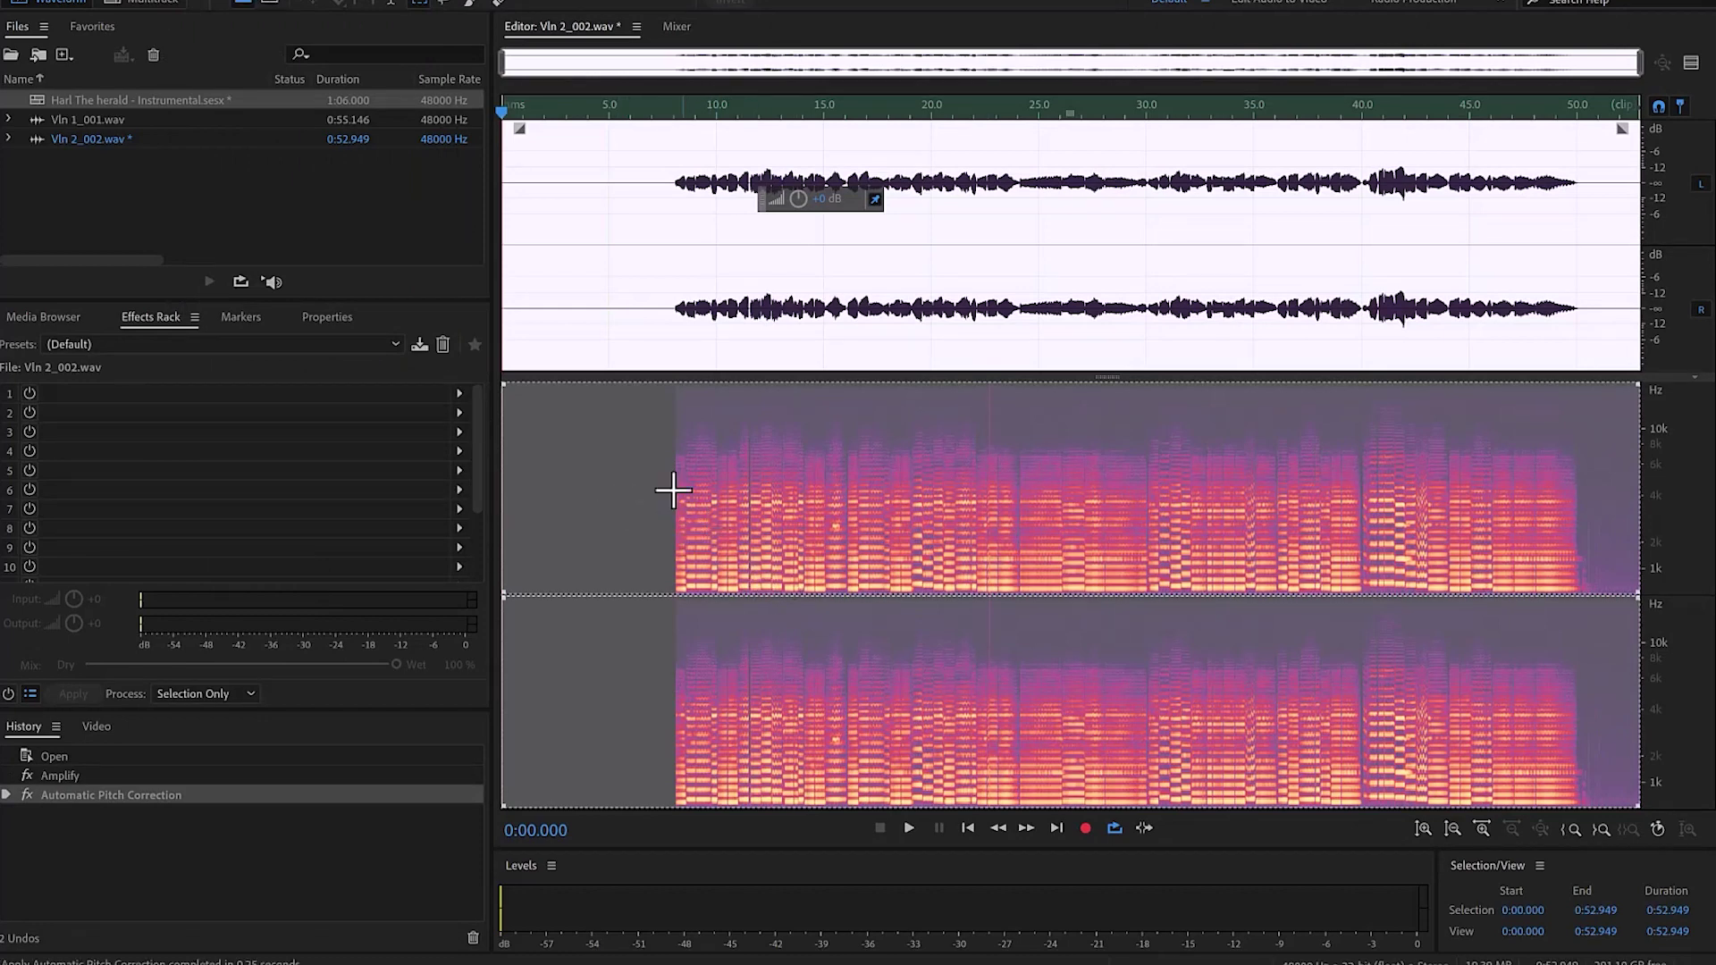
click(663, 465)
Step: Zoom in around 0:22.6 and play the passage briefly from 22.493 seconds
click(989, 348)
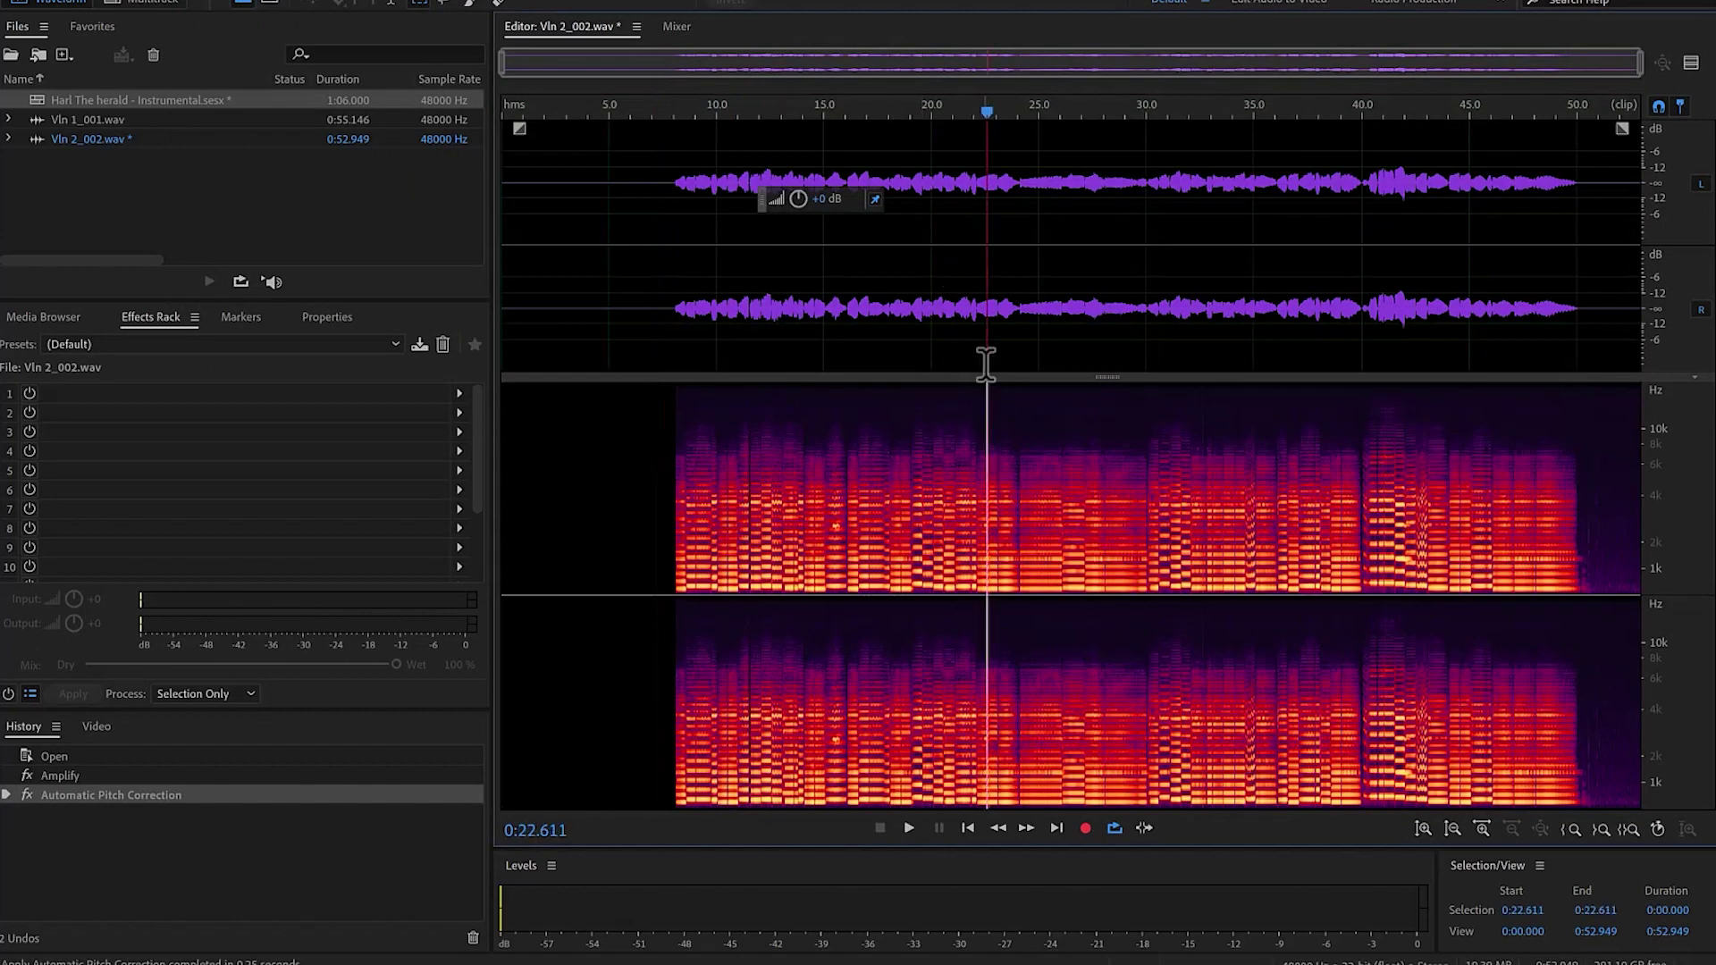
scroll(986, 364, up, 10)
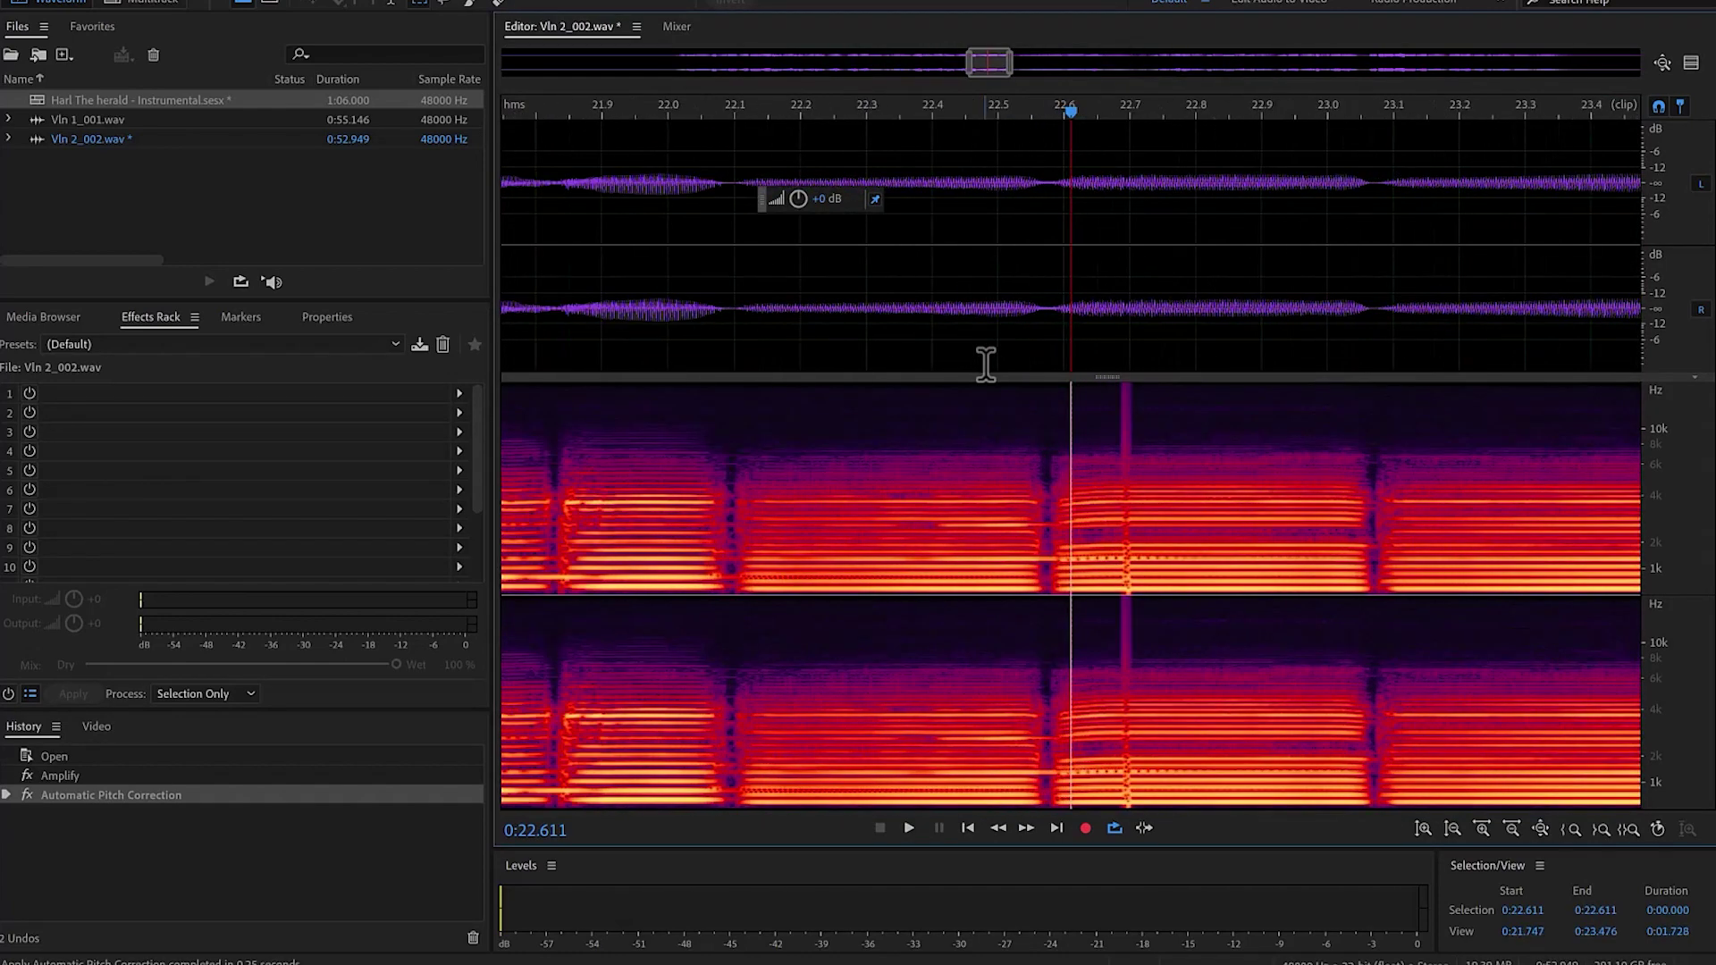
click(994, 114)
key(space)
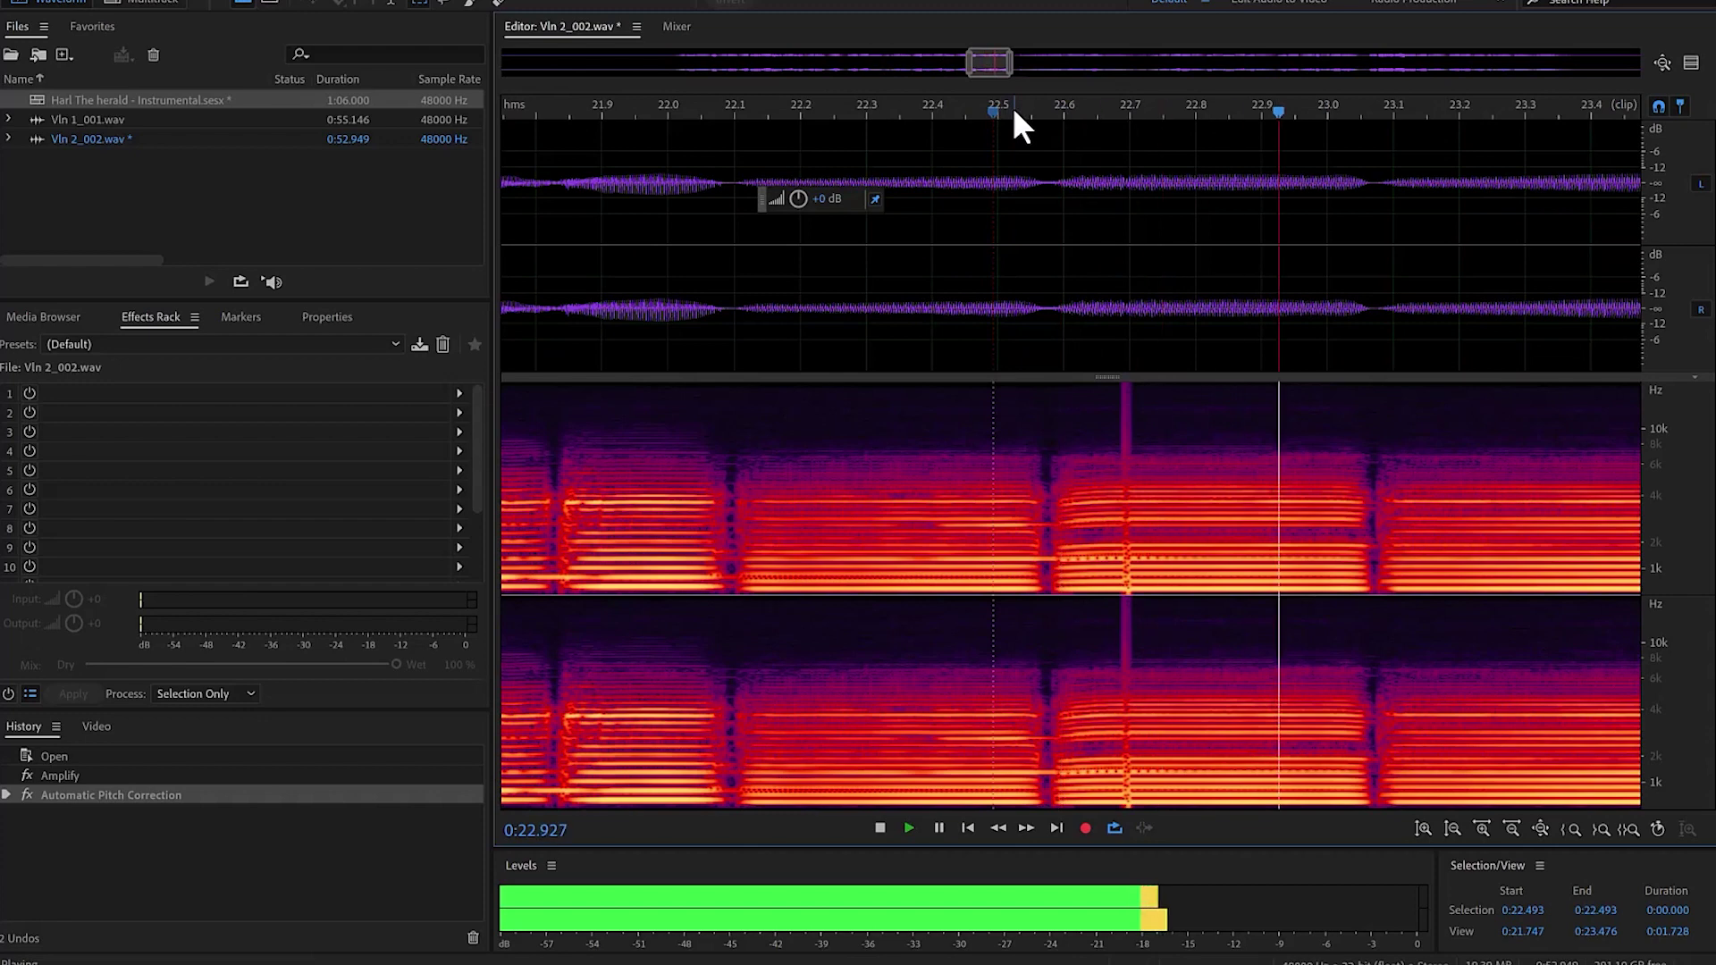
key(space)
Step: Select and play the note from 22.276 to 23.073 seconds, then deselect
click(849, 114)
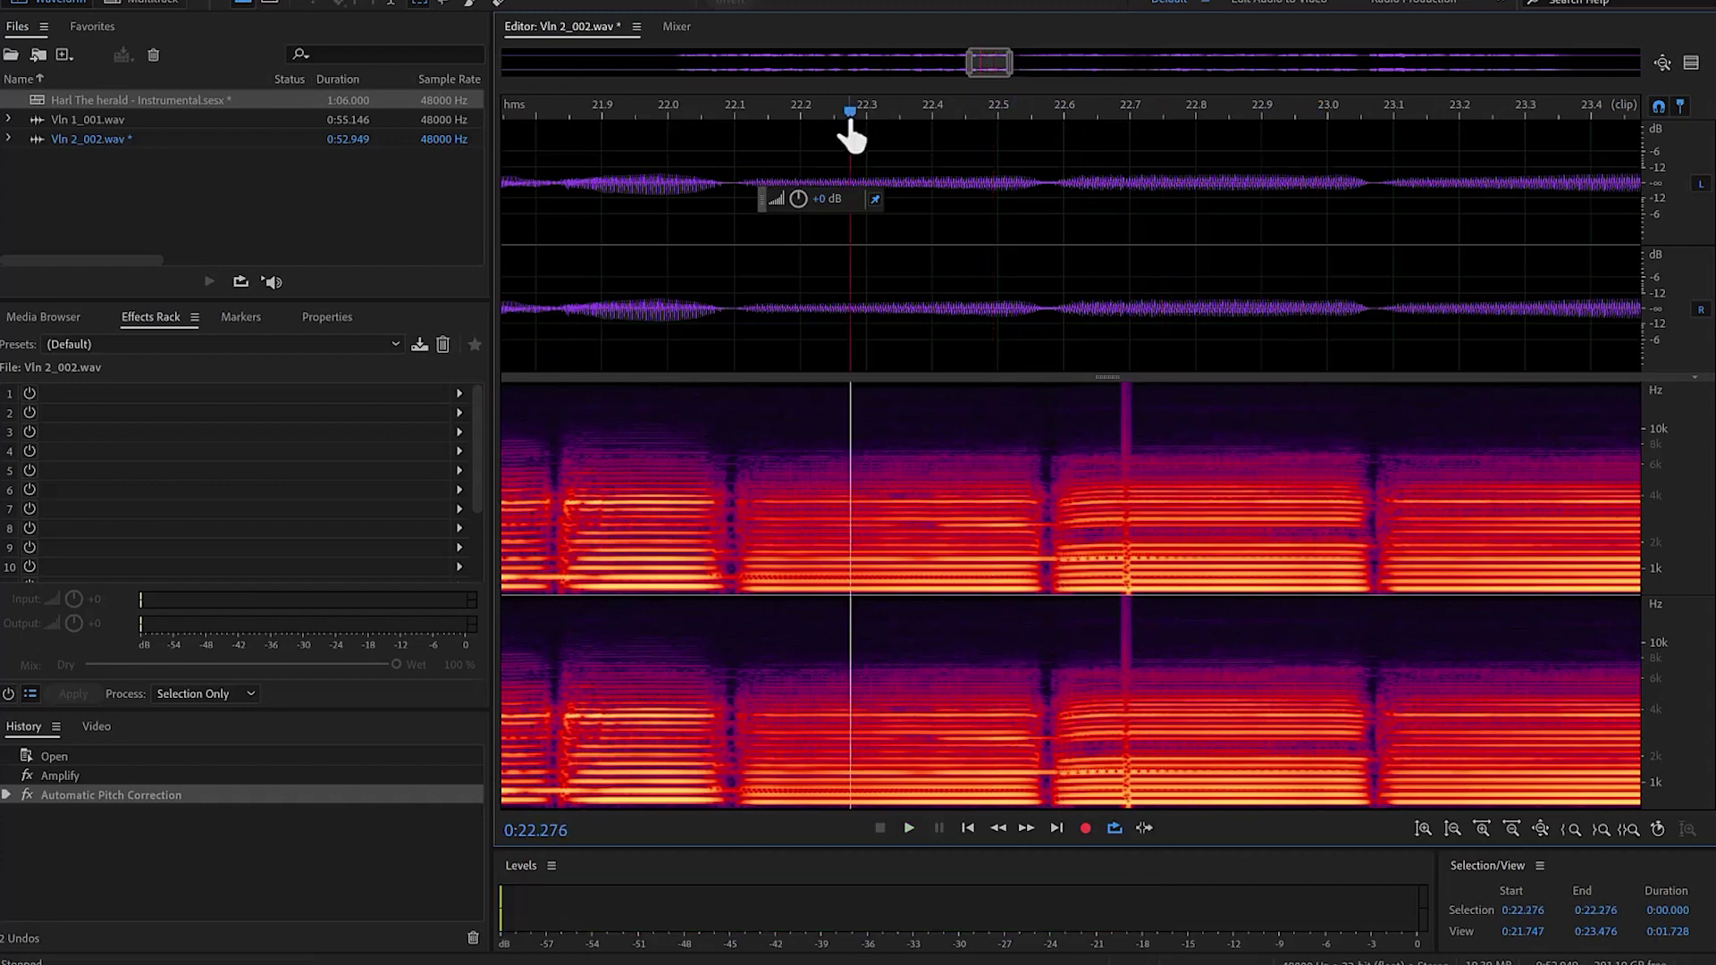
key(shift+End)
click(1373, 109)
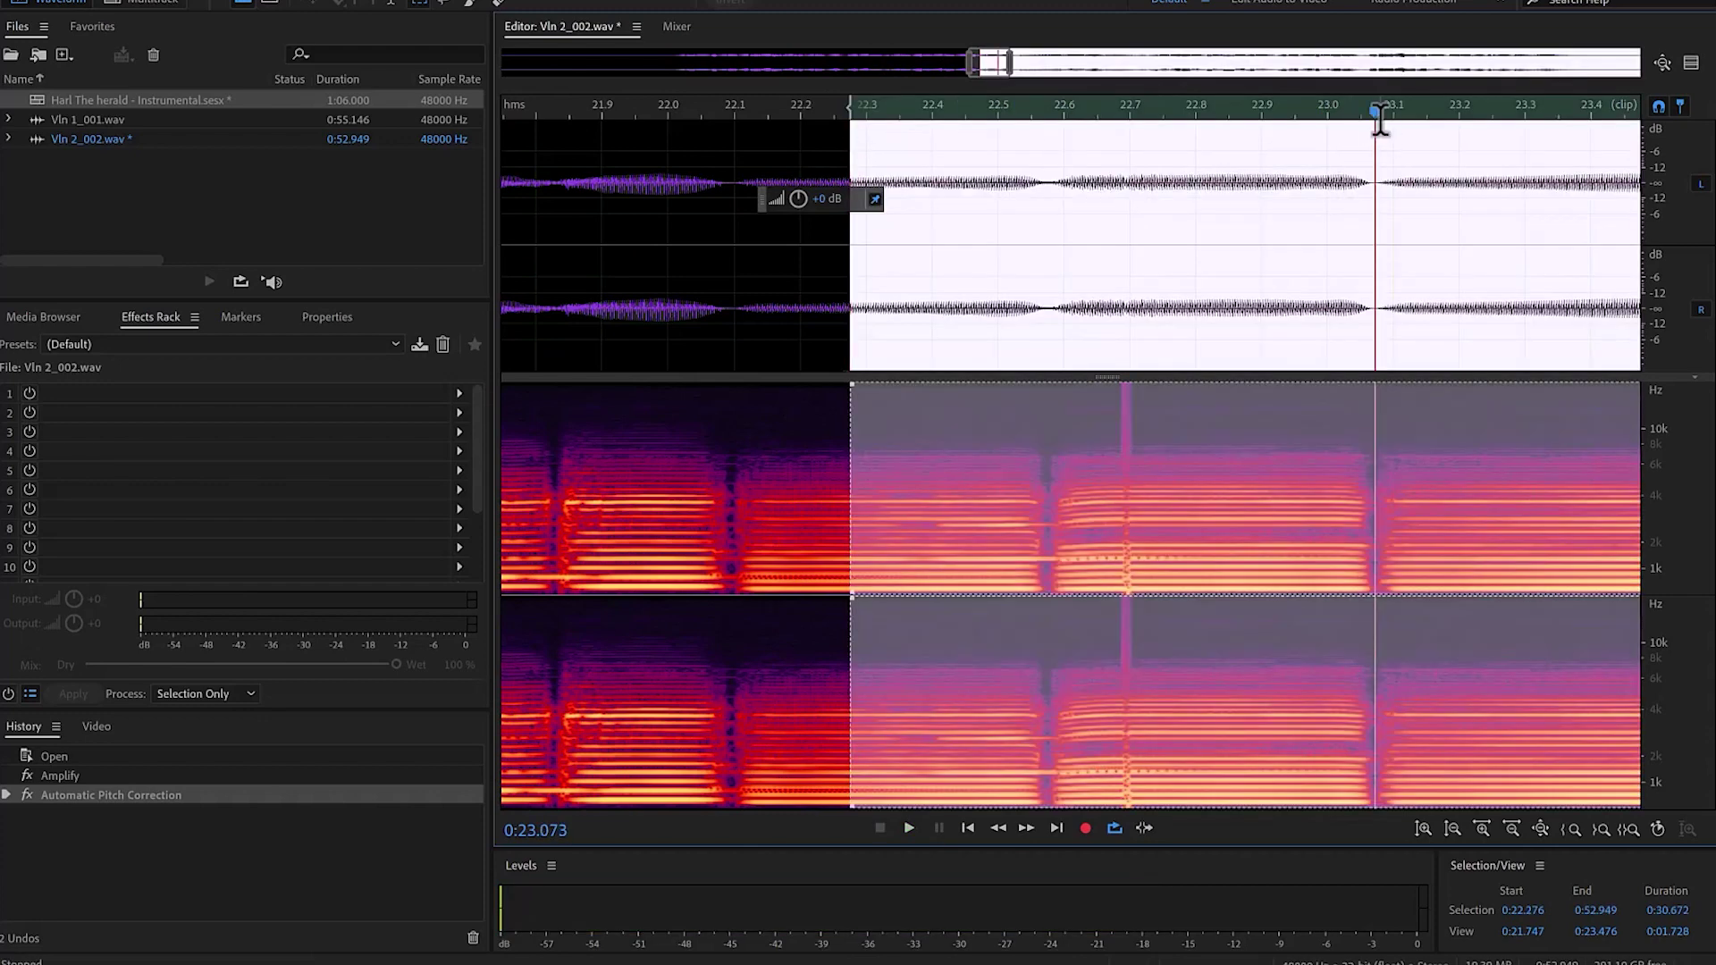
shift+click(1380, 123)
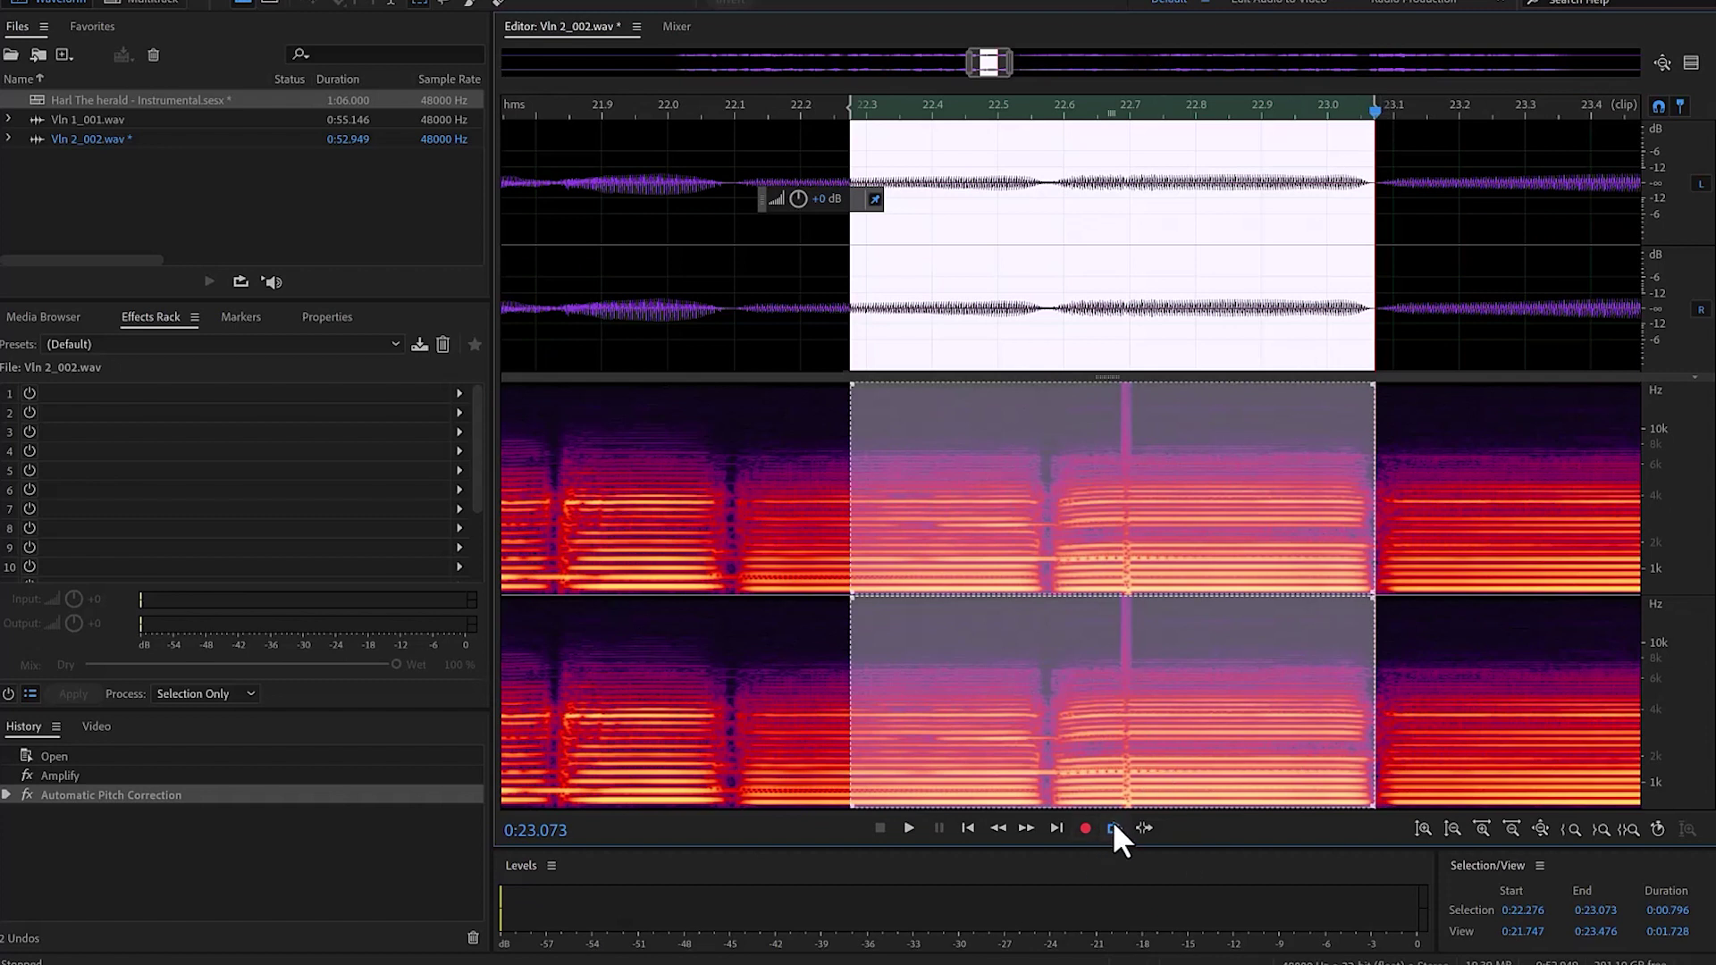
click(908, 827)
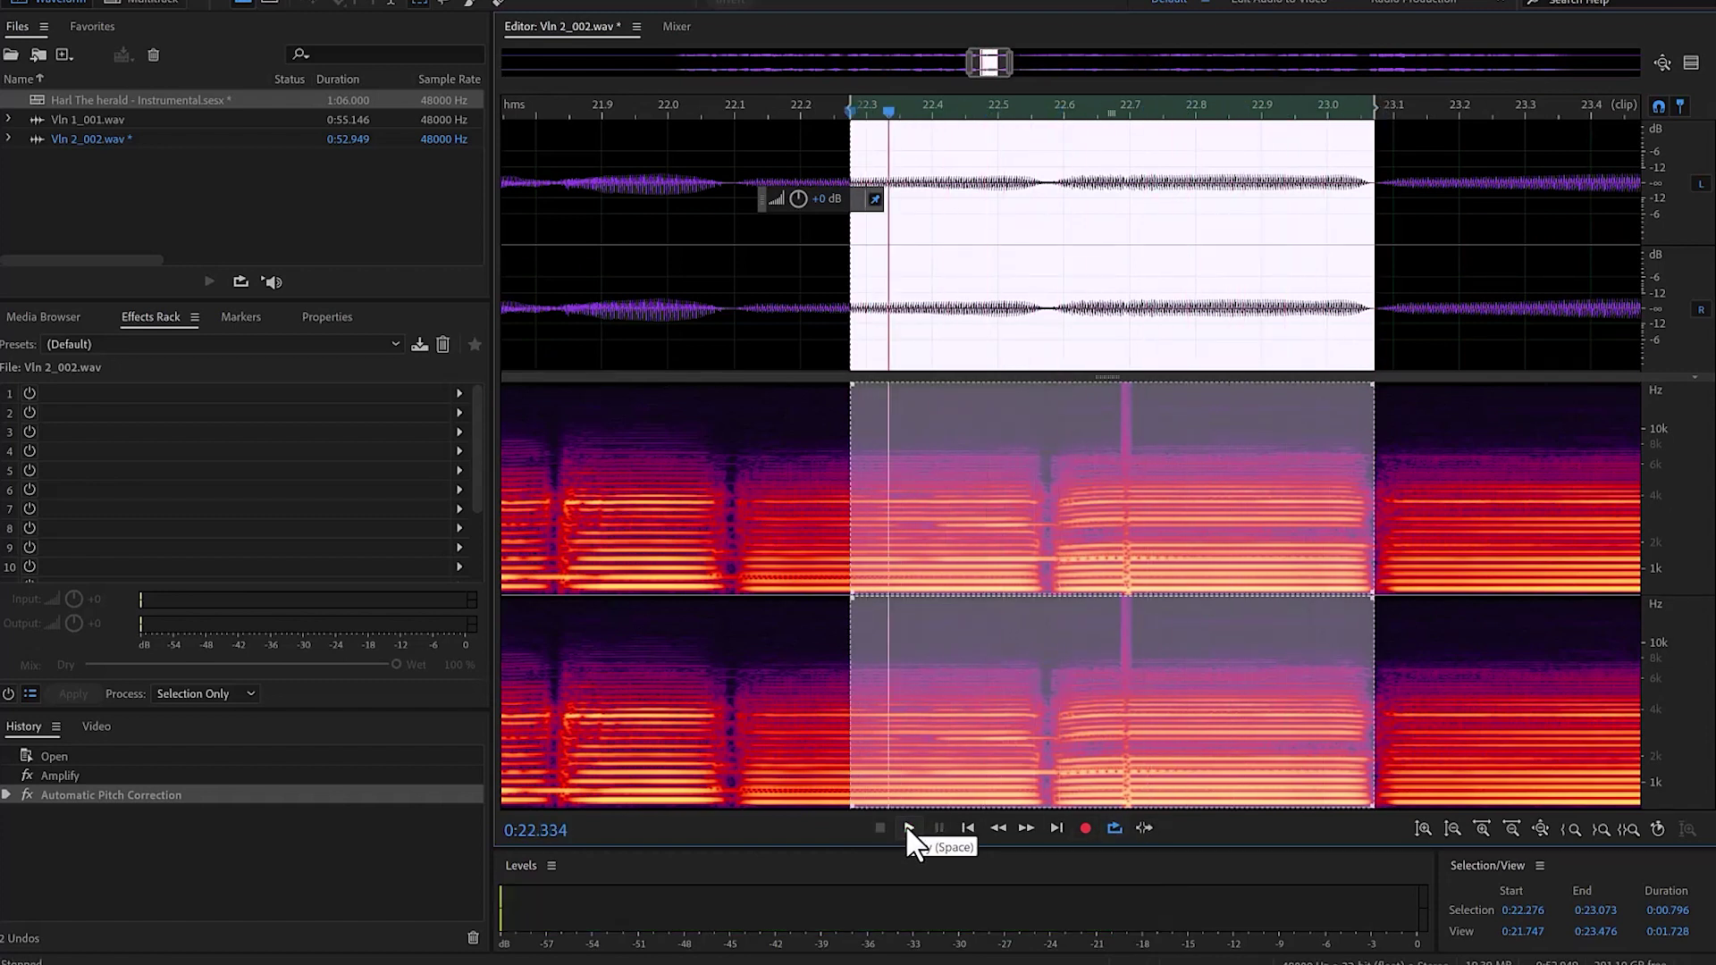
key(ctrl+shift+a)
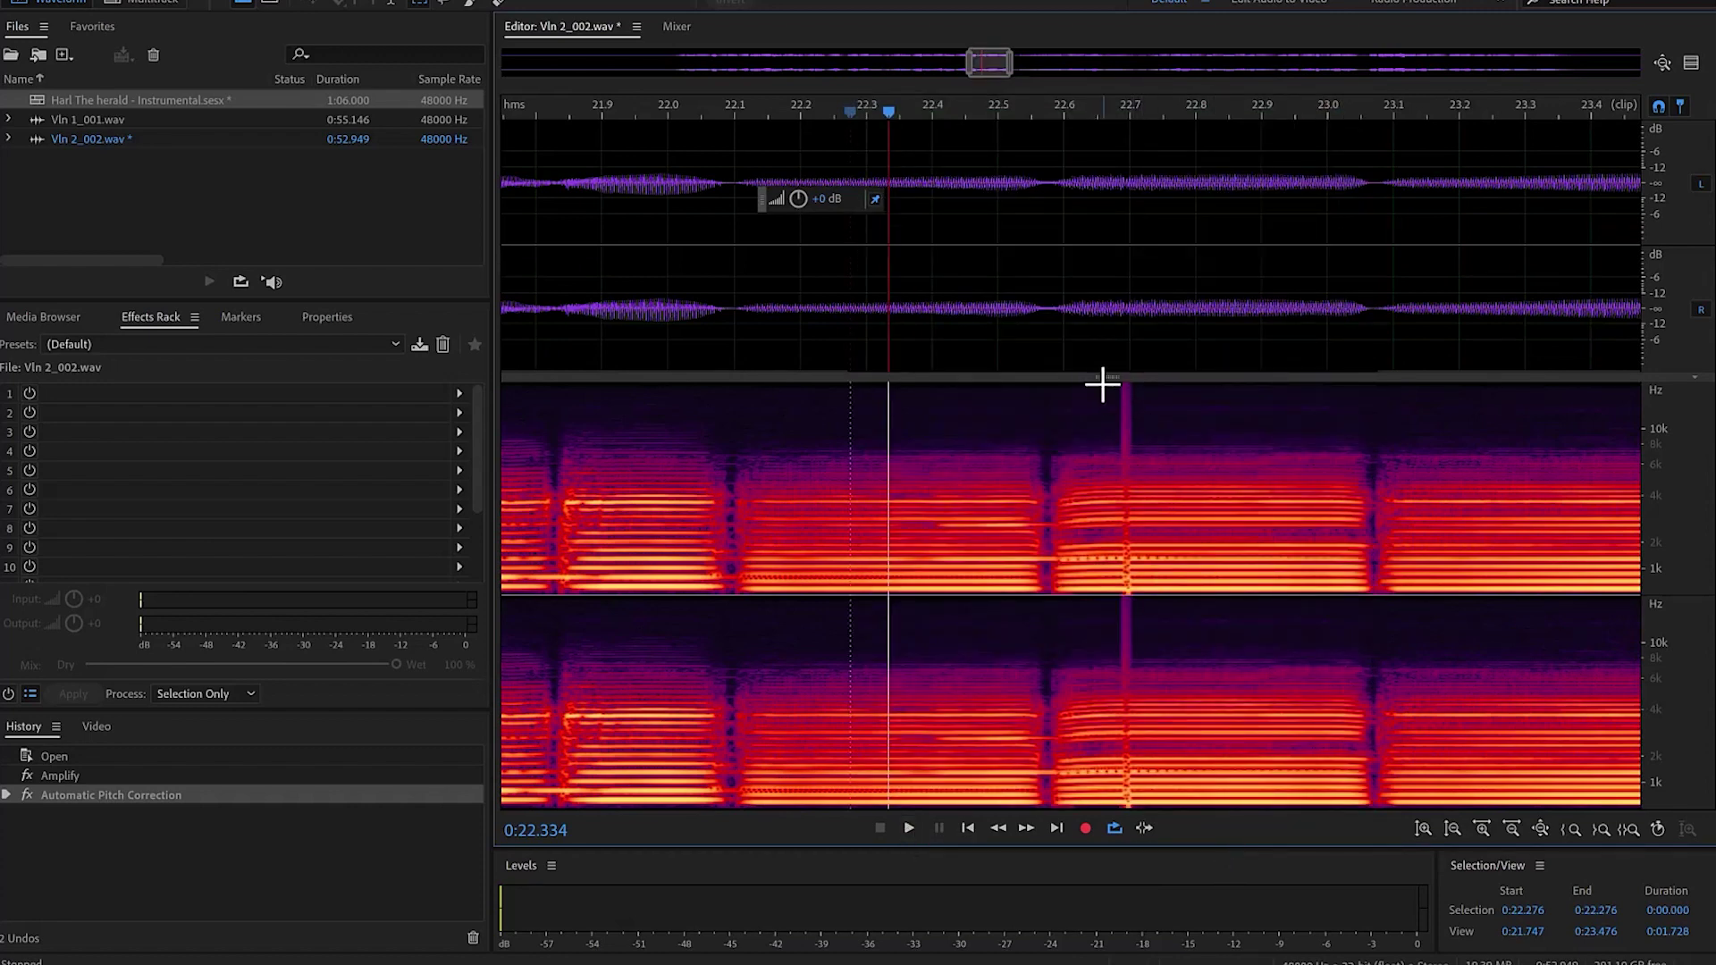
Step: Apply Auto Heal twice to the brief click at 22.66–22.74 s
drag(1103, 385, 1152, 827)
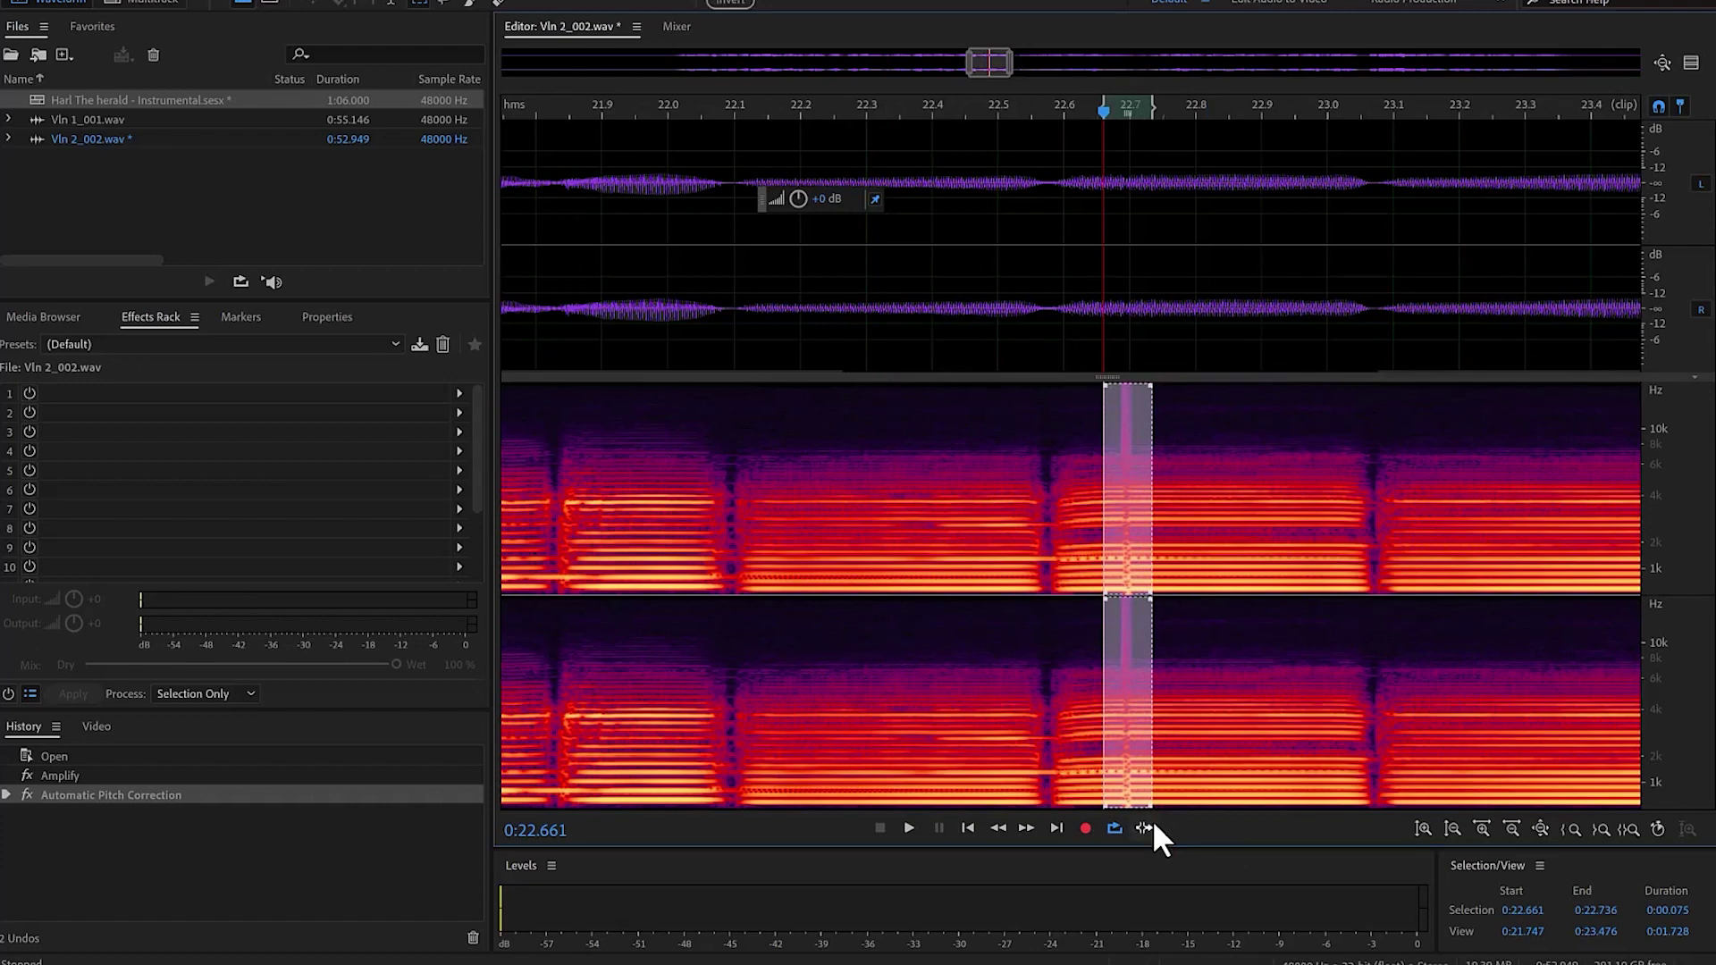
right_click(1127, 479)
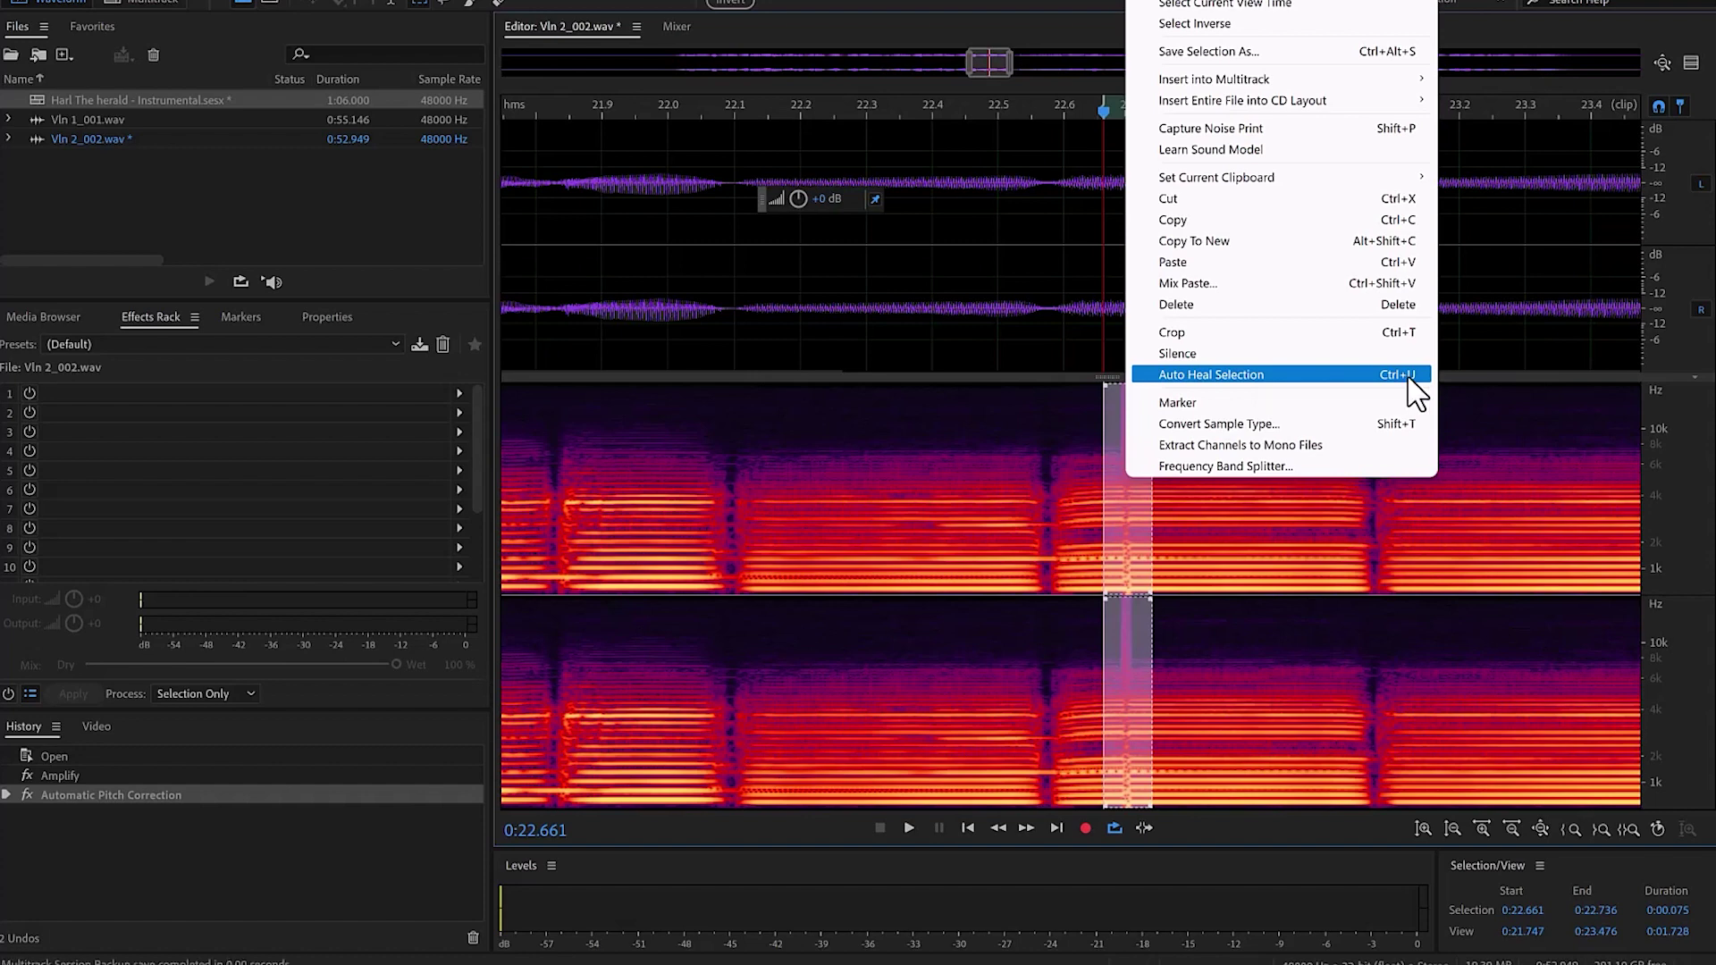
click(1251, 374)
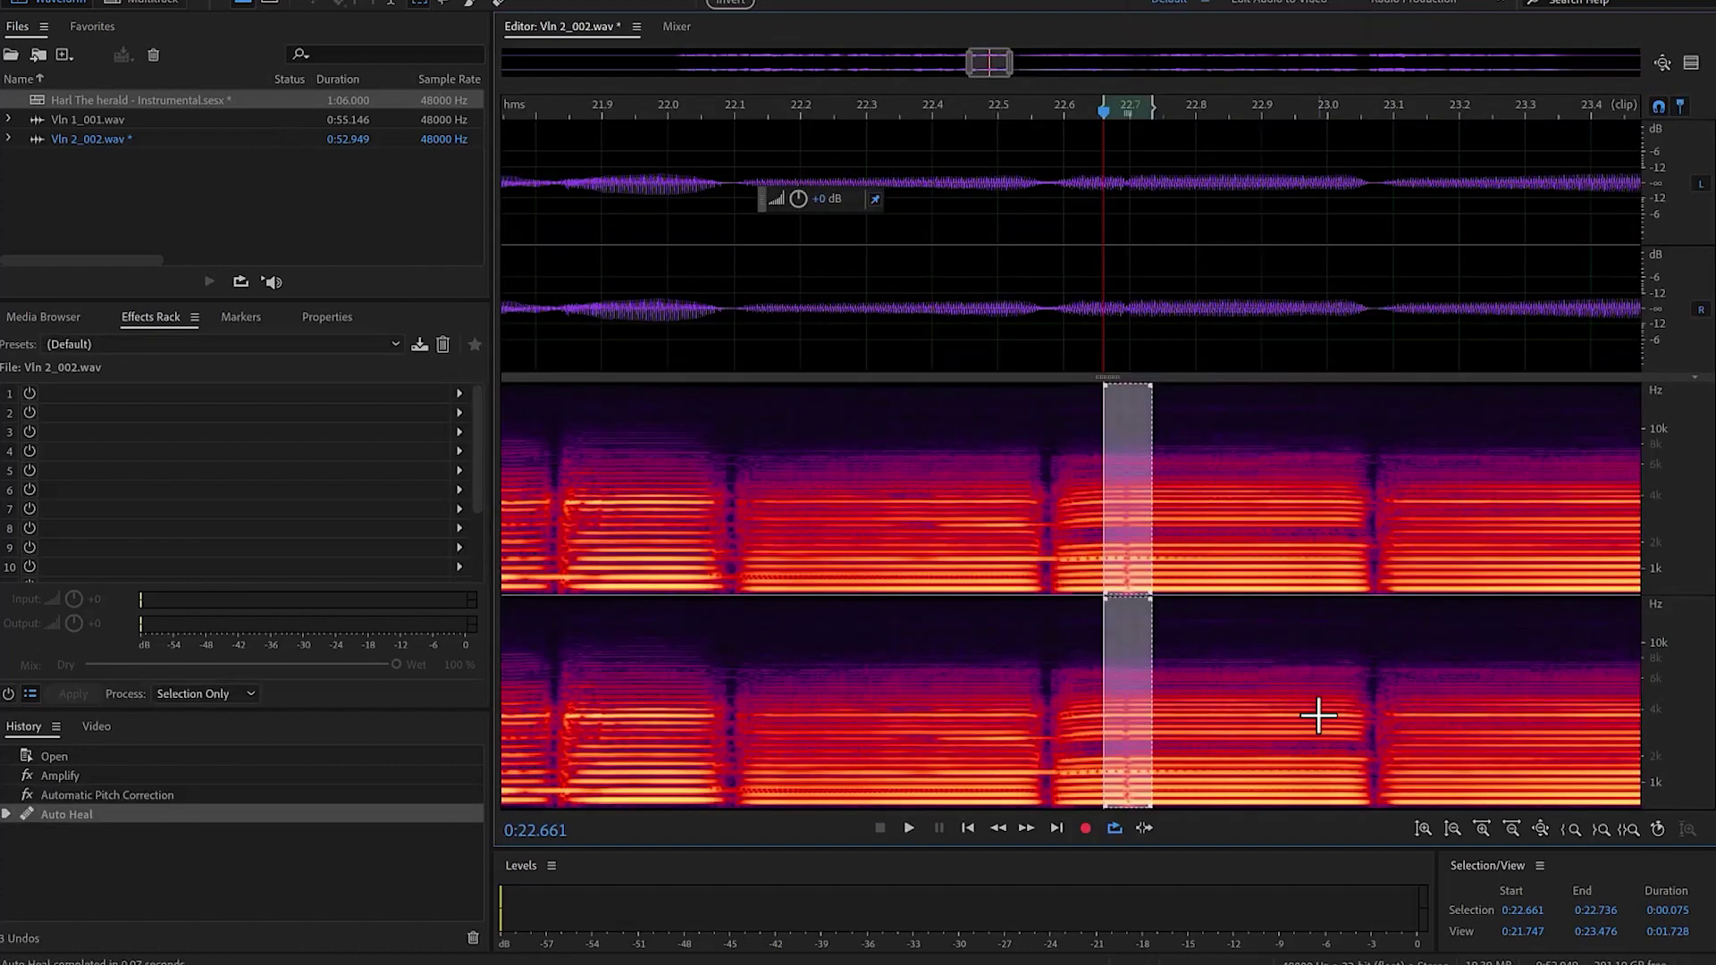
key(ctrl+u)
key(ctrl+u)
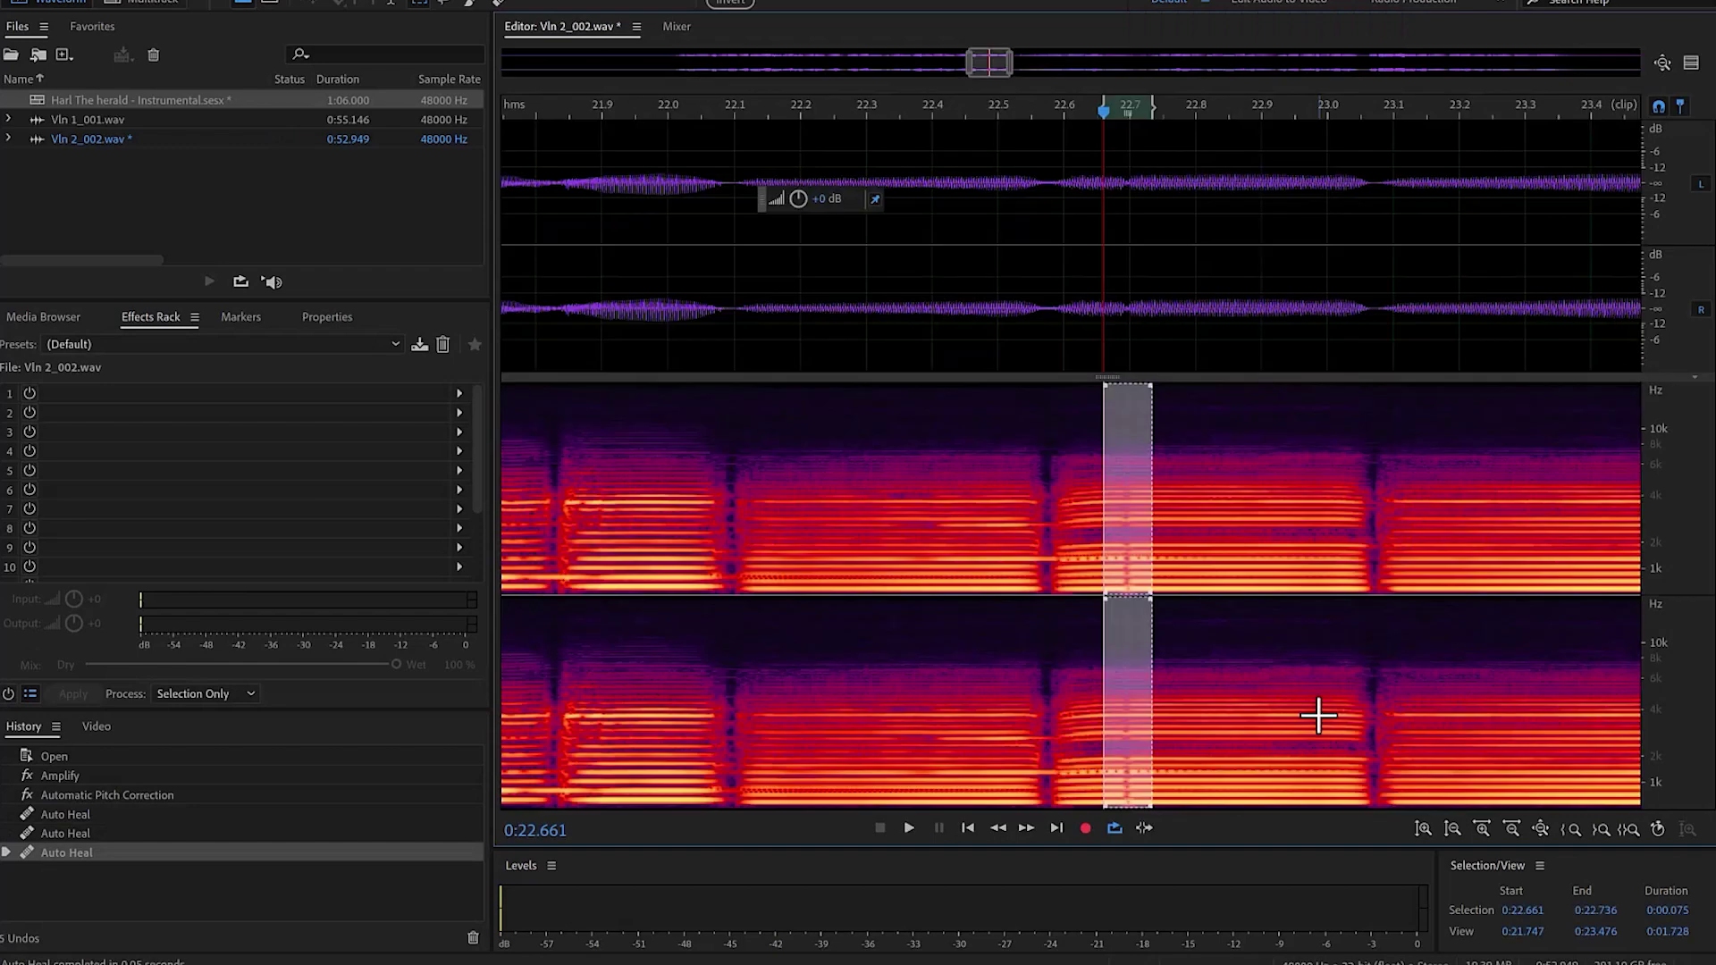
Step: Play back the healed passage from 22.130 s, then zoom out to the whole file
click(952, 531)
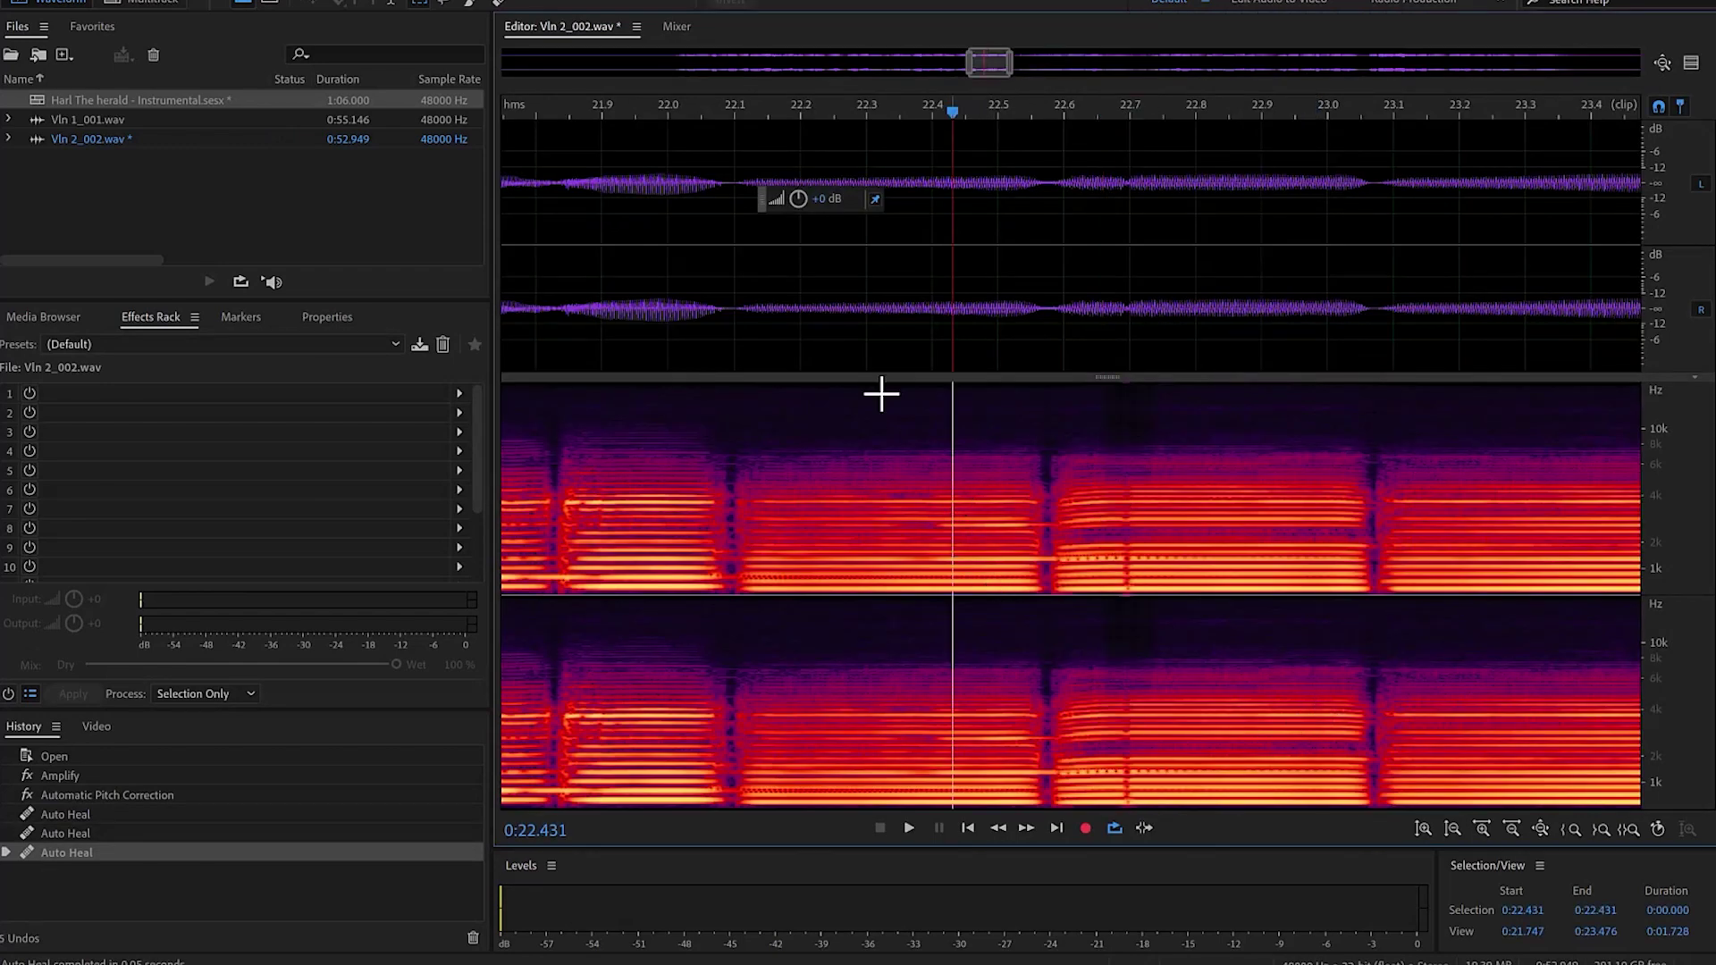
click(753, 109)
key(space)
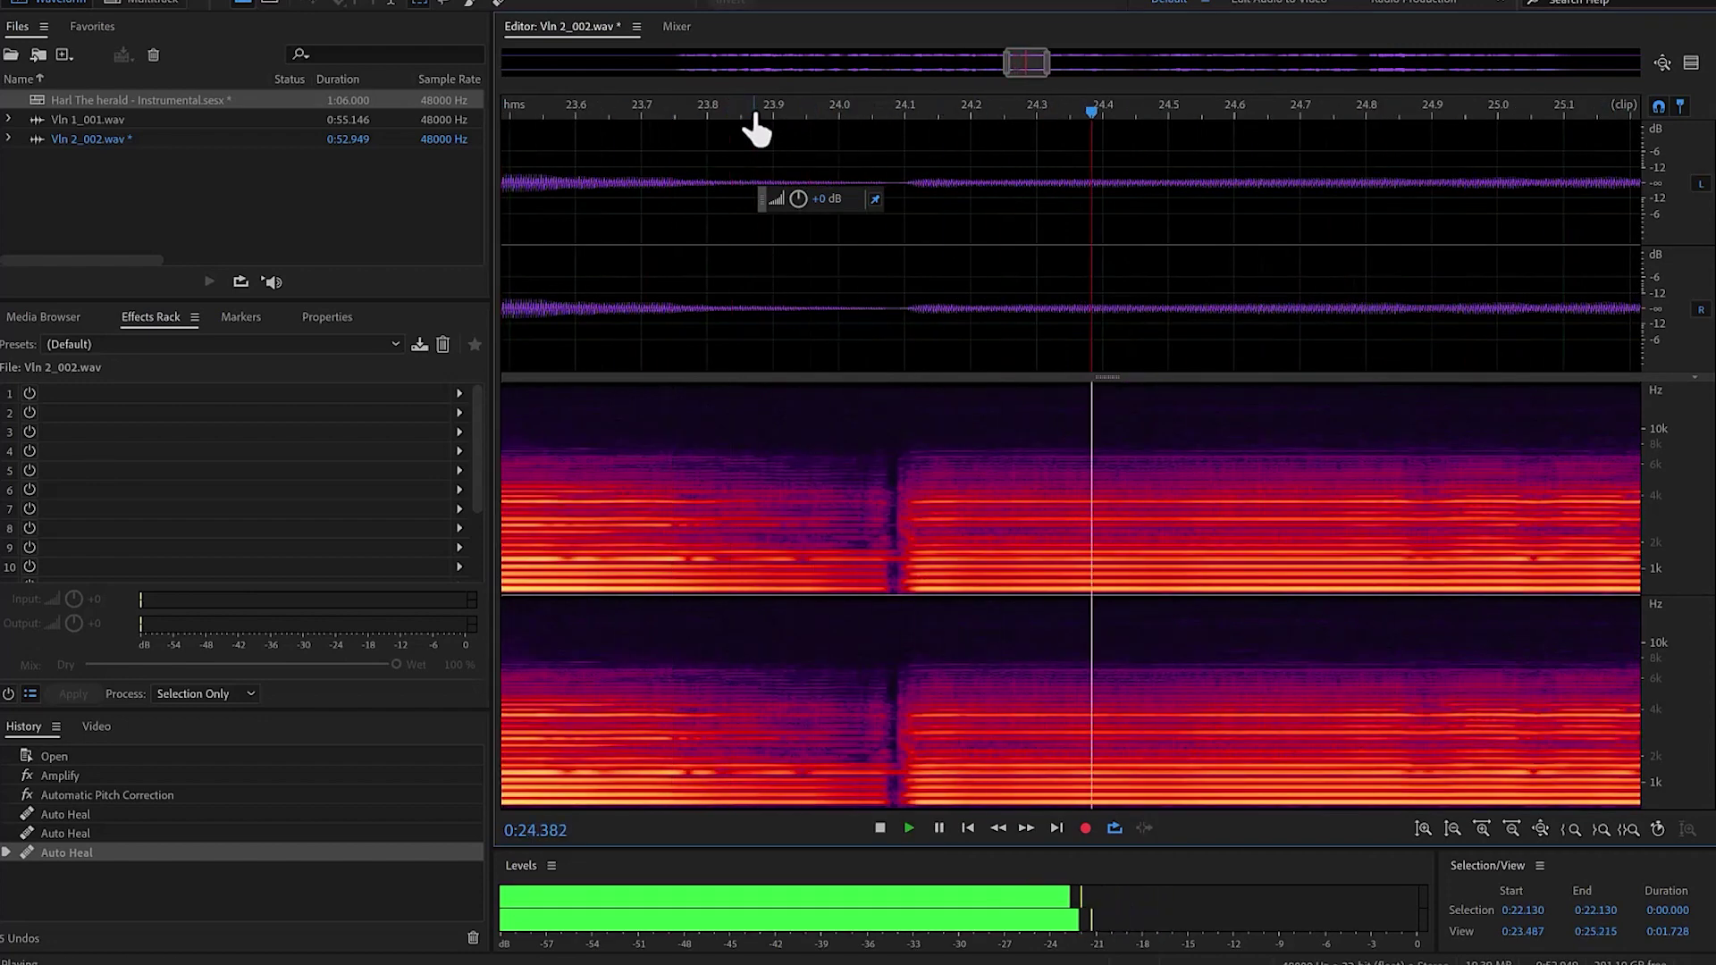
key(space)
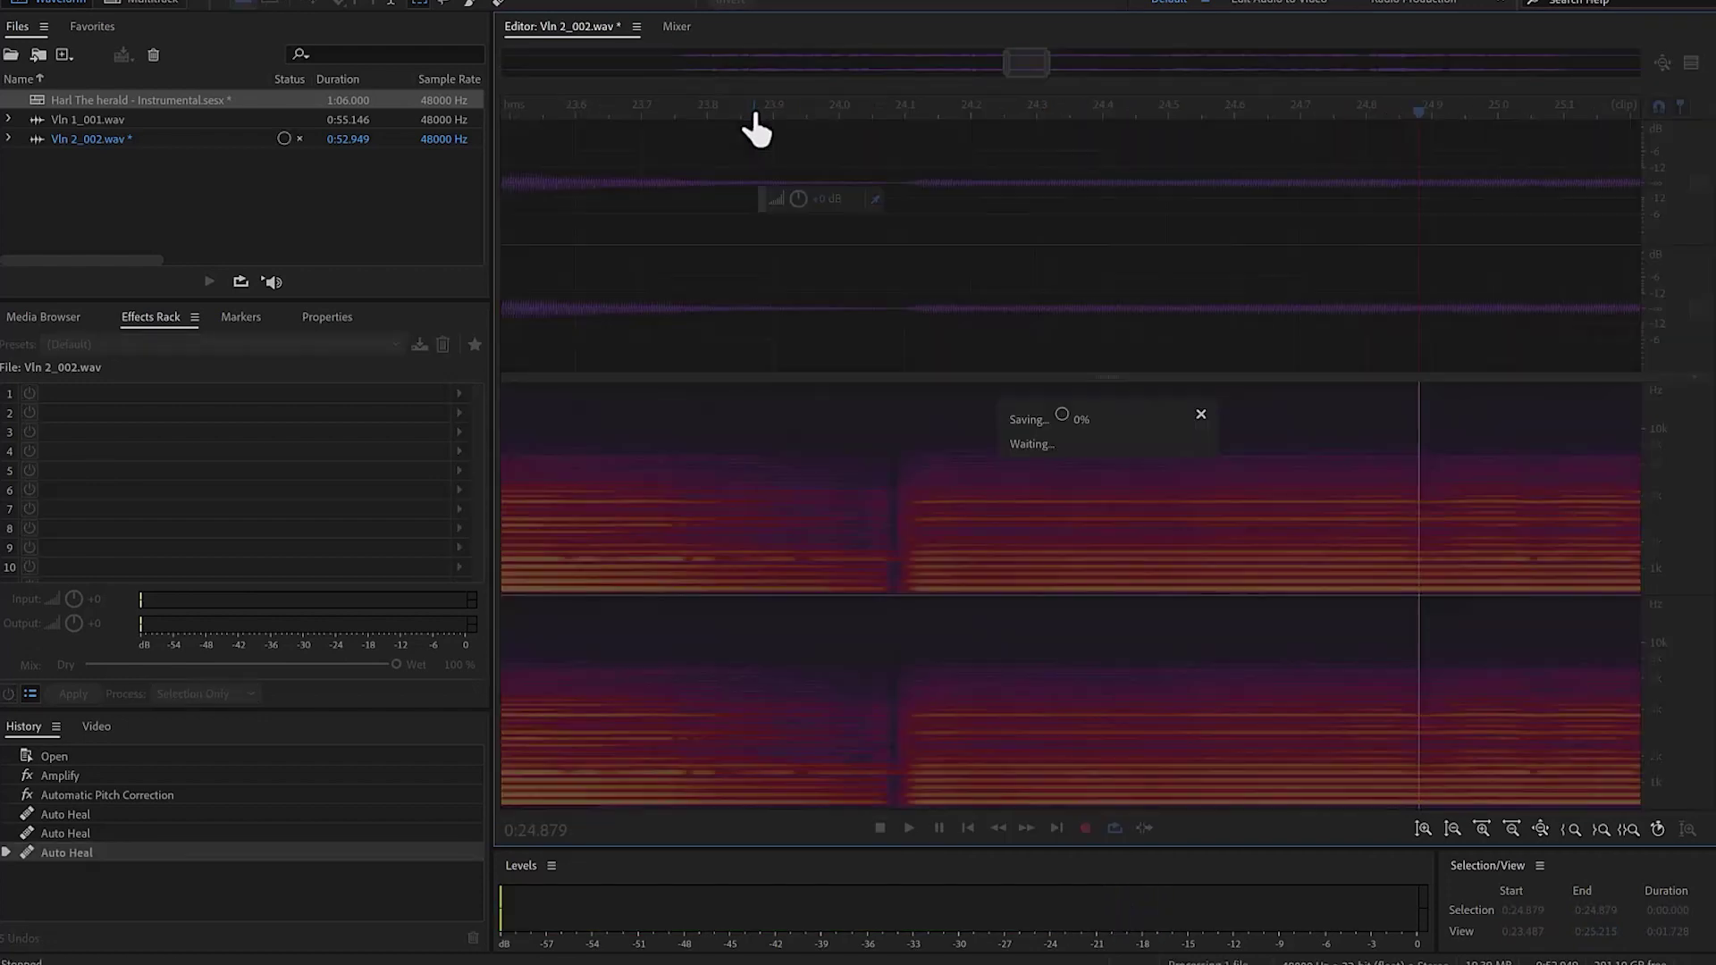
key(backslash)
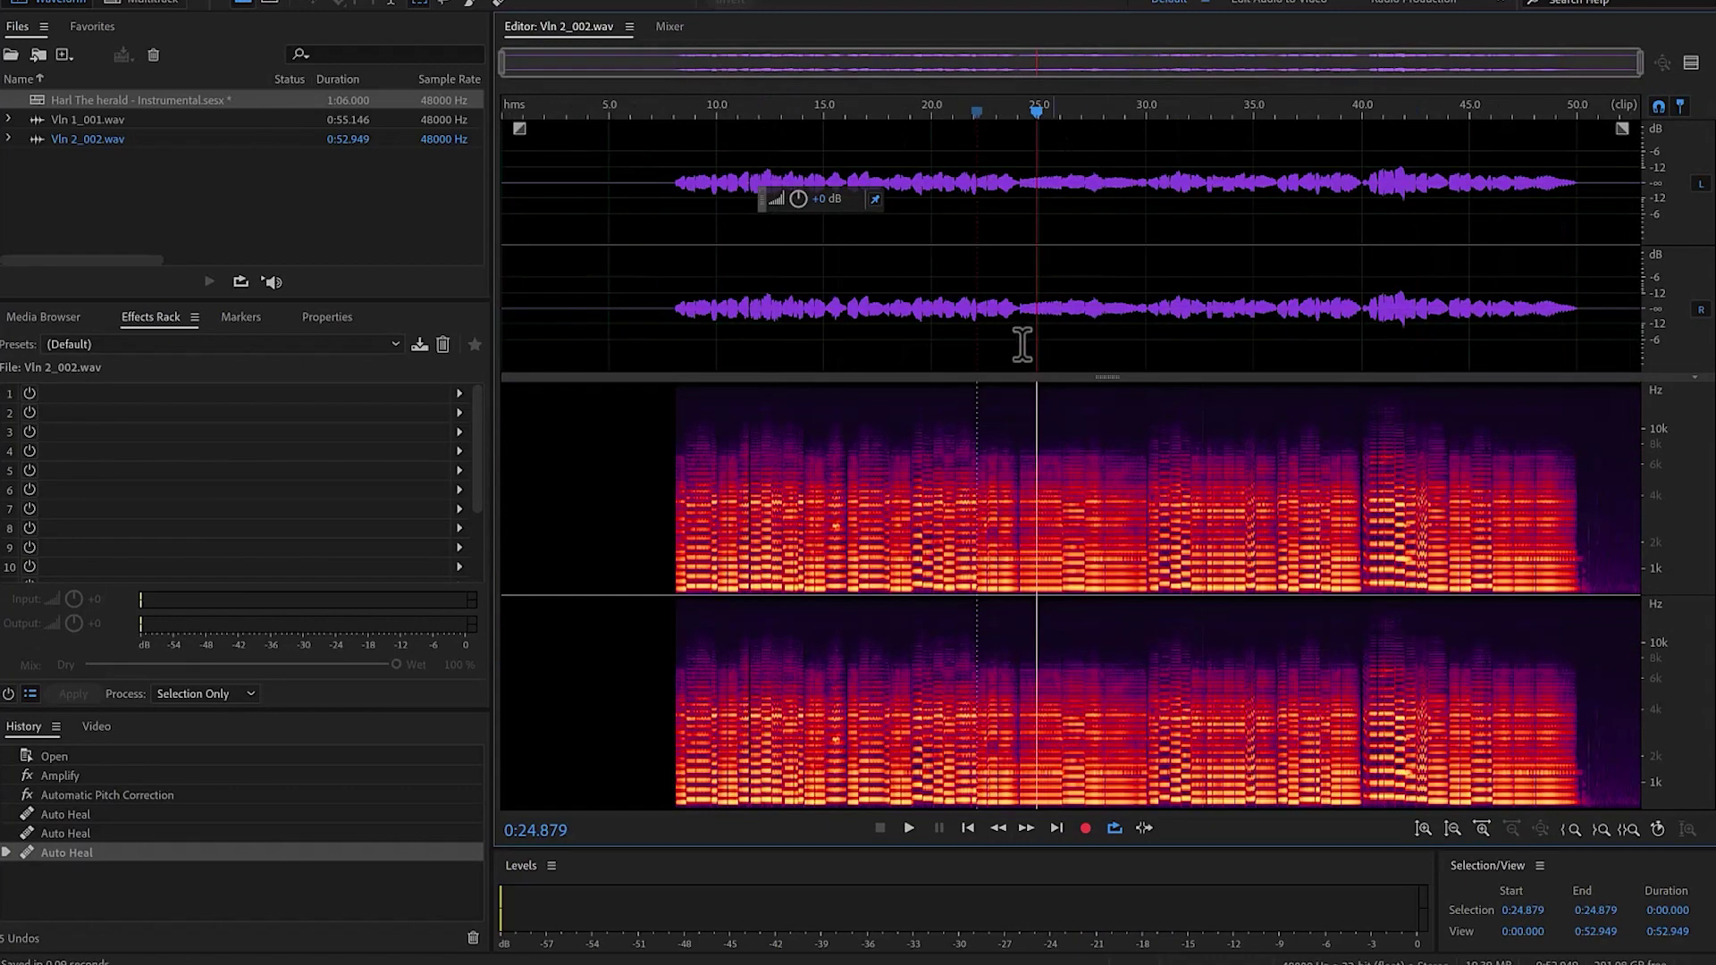
Step: Zoom in at 32.4 s, enlarge the spectrogram, and Auto Heal the 32.6 s click twice
click(1198, 347)
key(equal)
key(equal)
key(equal)
key(equal)
key(equal)
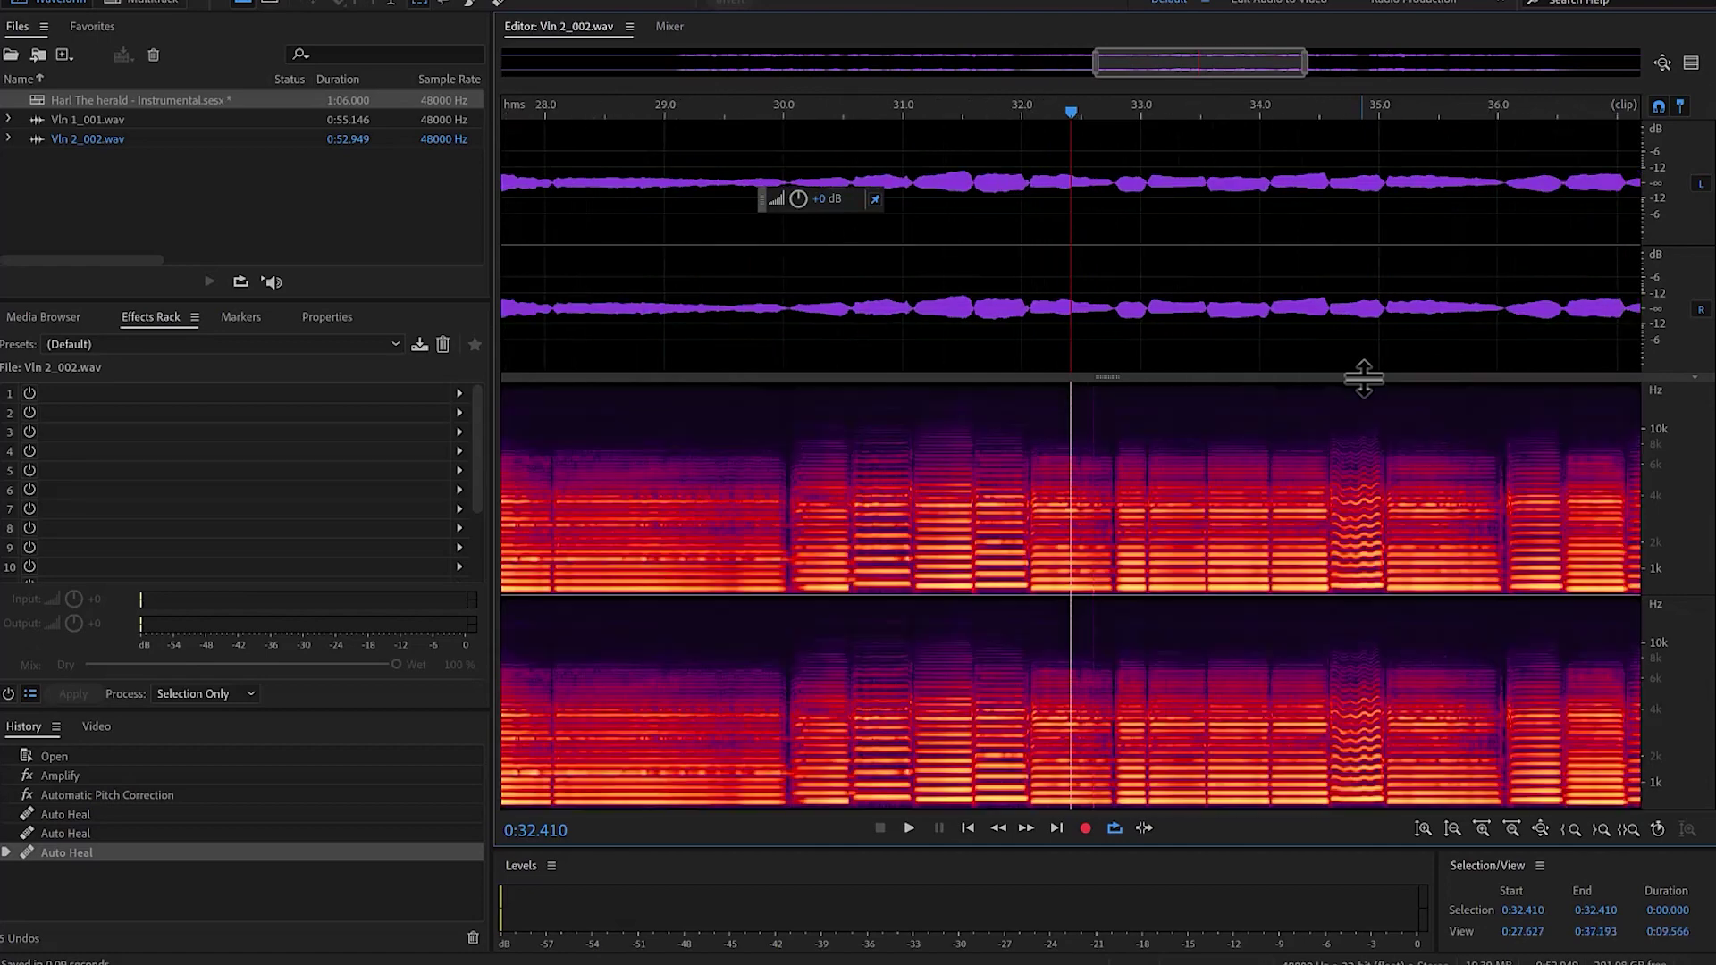
key(equal)
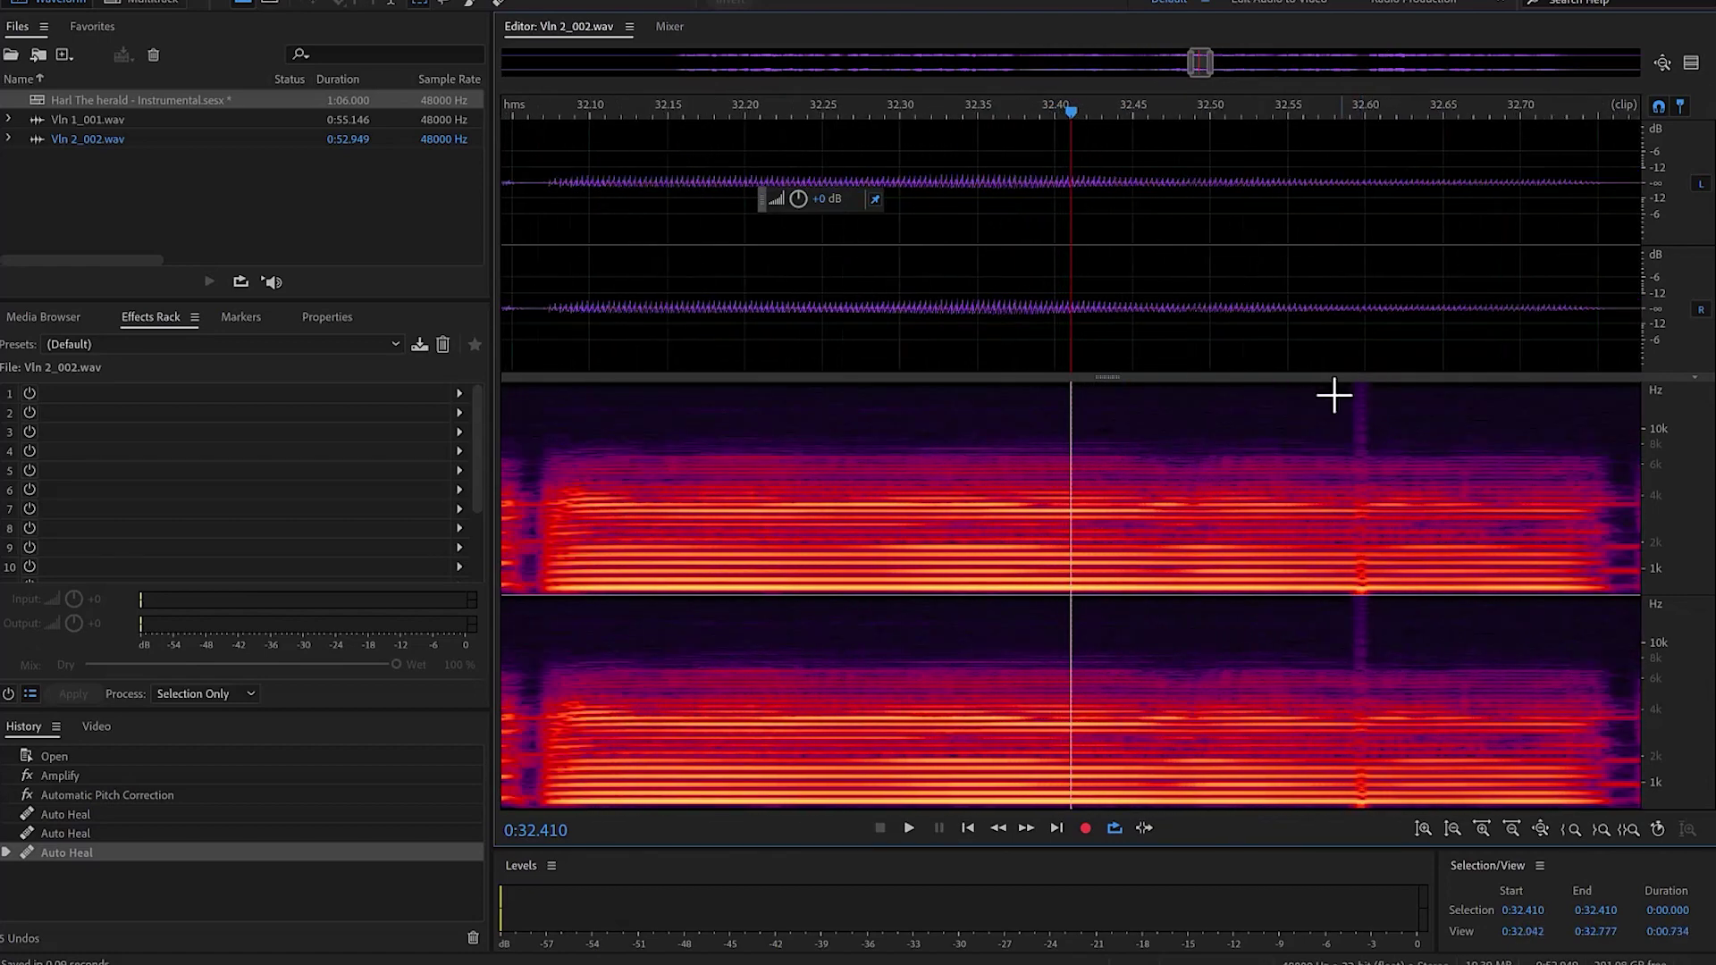
drag(1340, 383, 1346, 706)
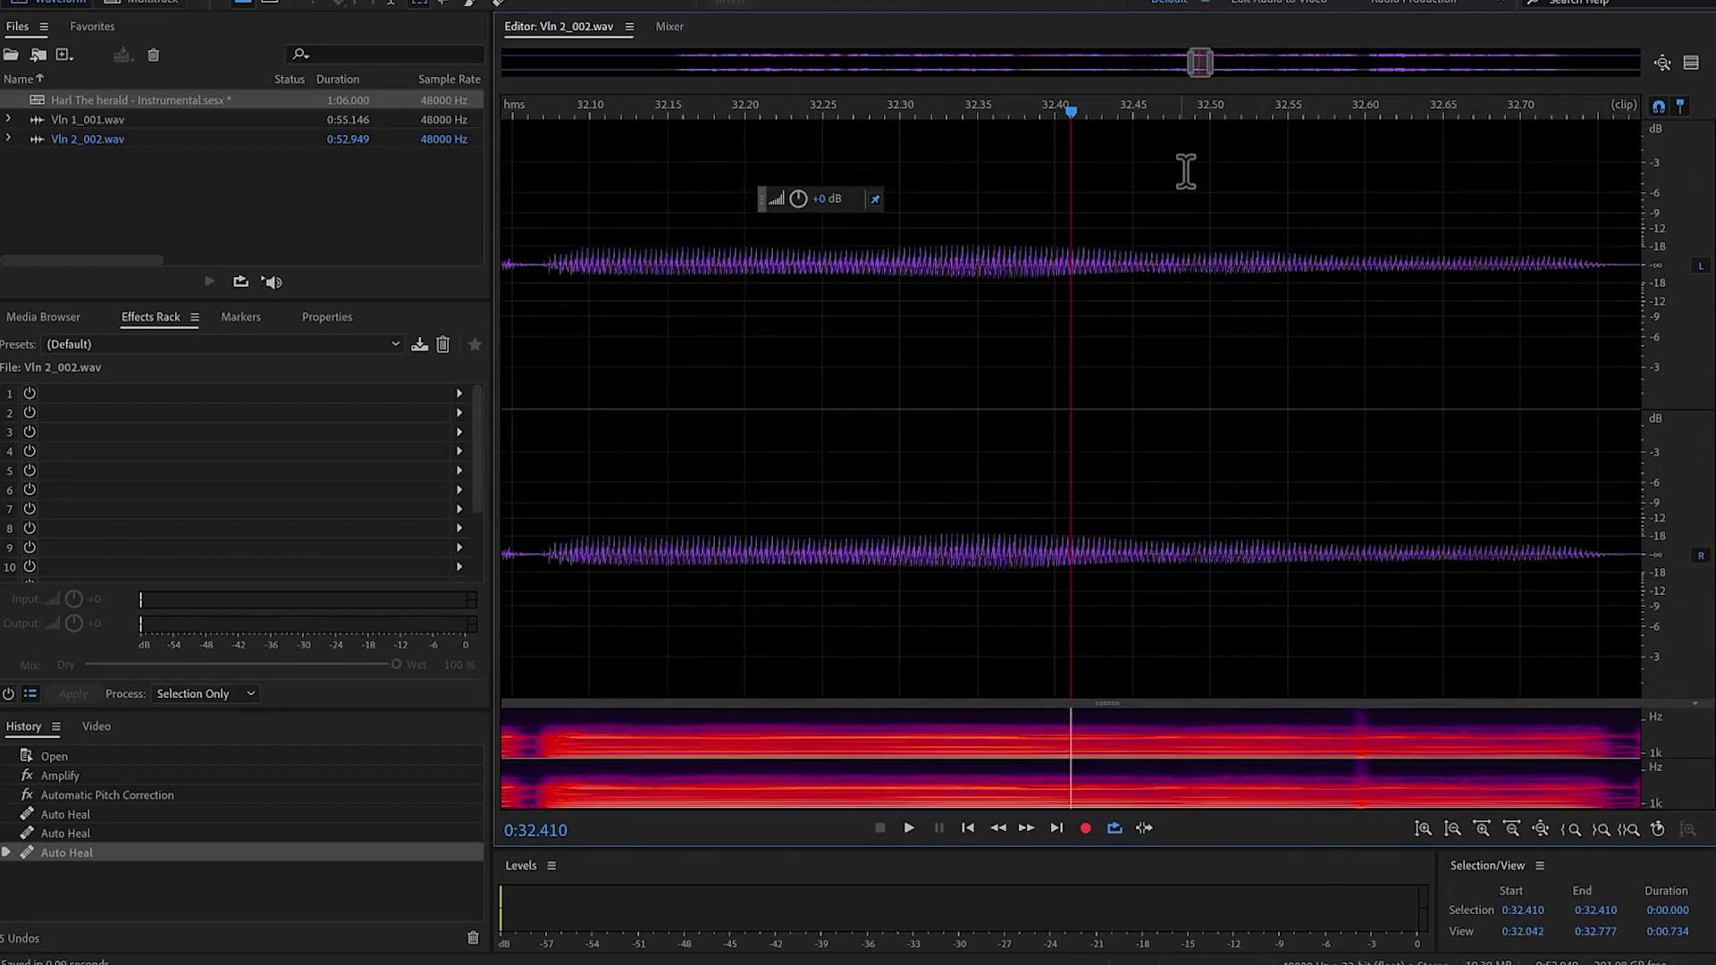
drag(1144, 706, 1220, 176)
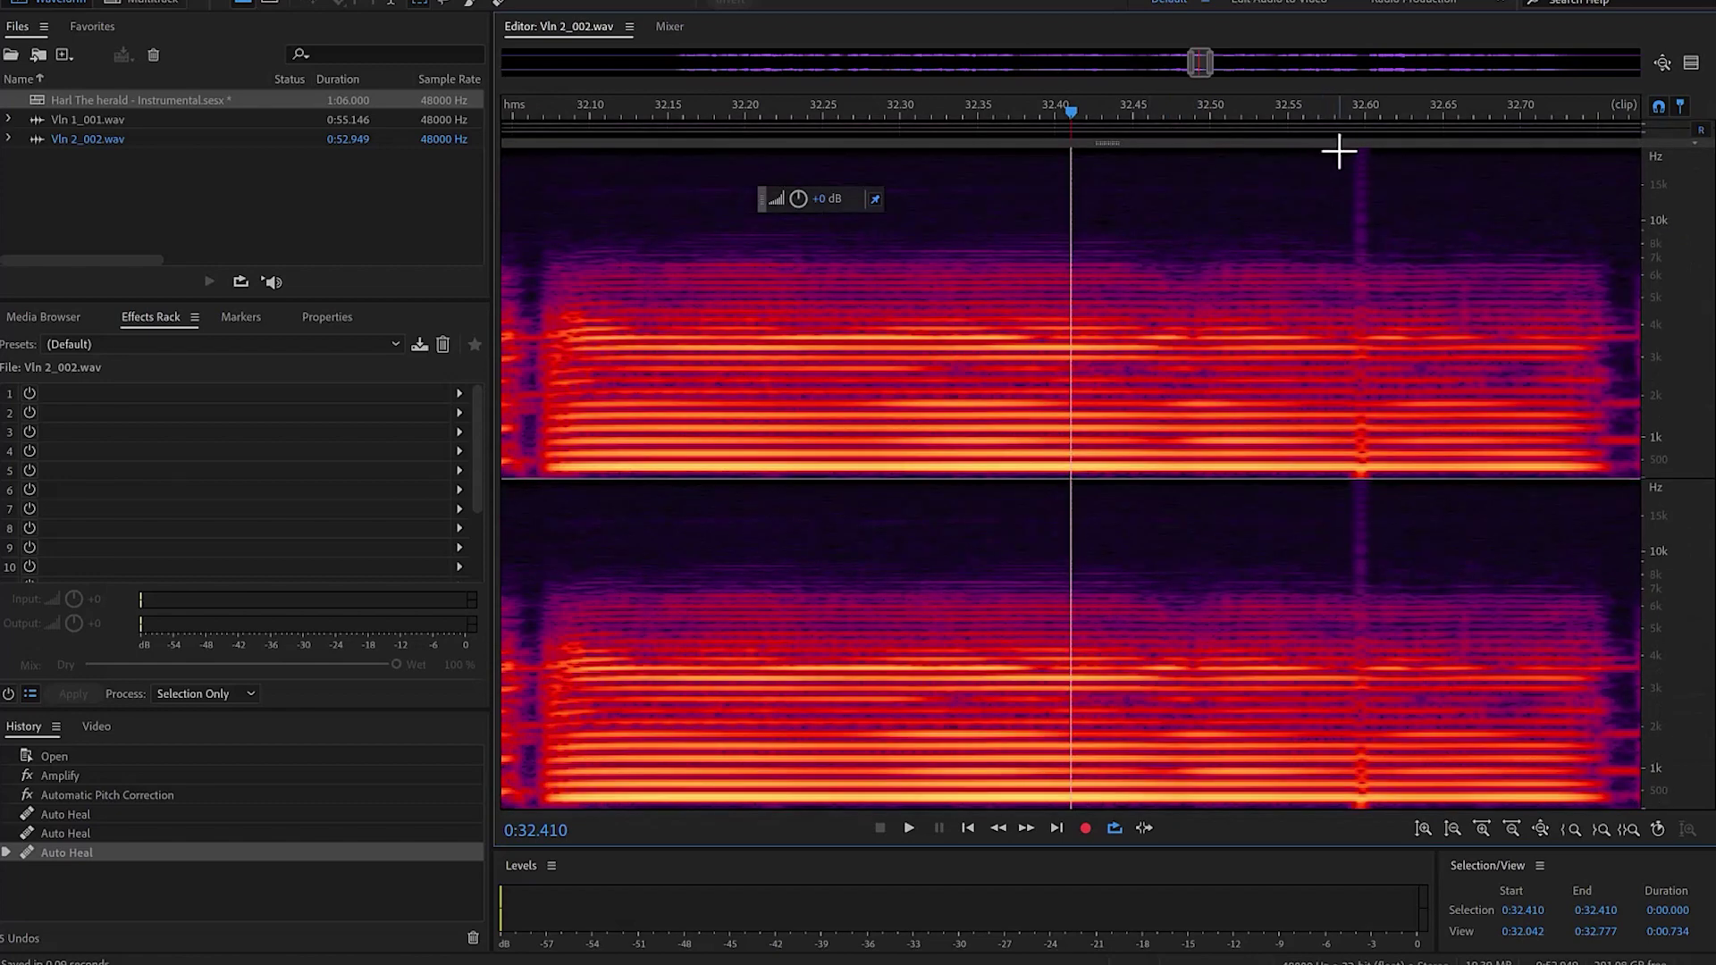
drag(1339, 151, 1385, 938)
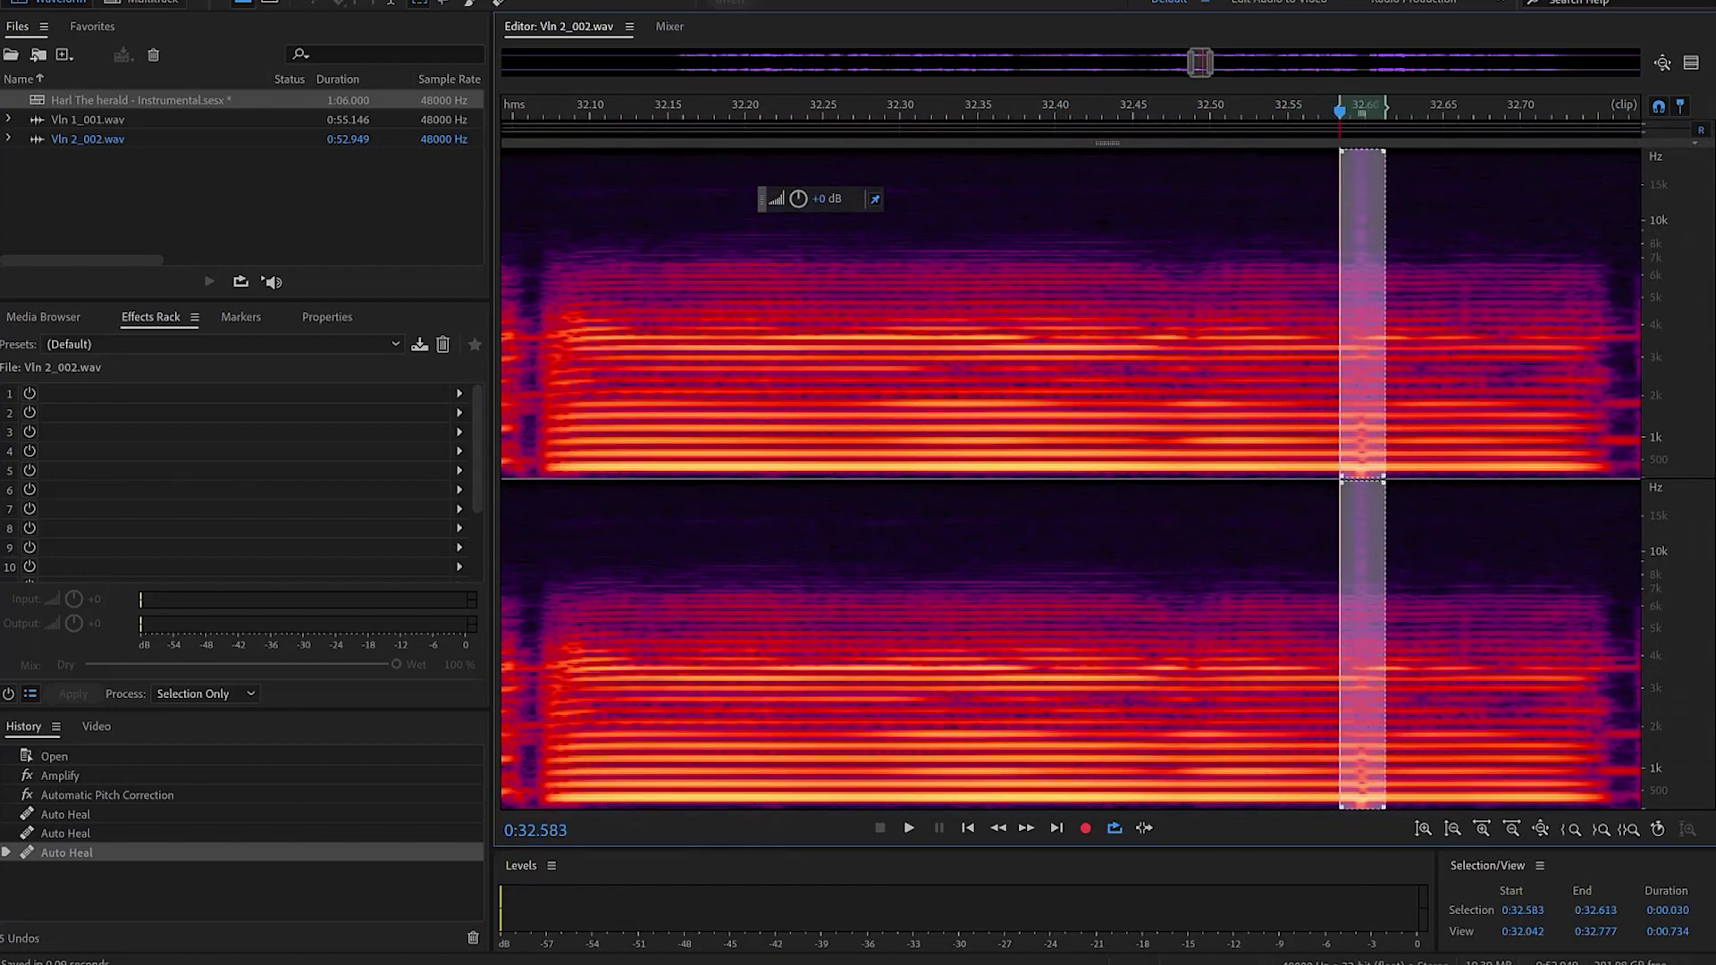
key(ctrl+u)
key(ctrl+u)
key(ctrl+u)
key(ctrl+u)
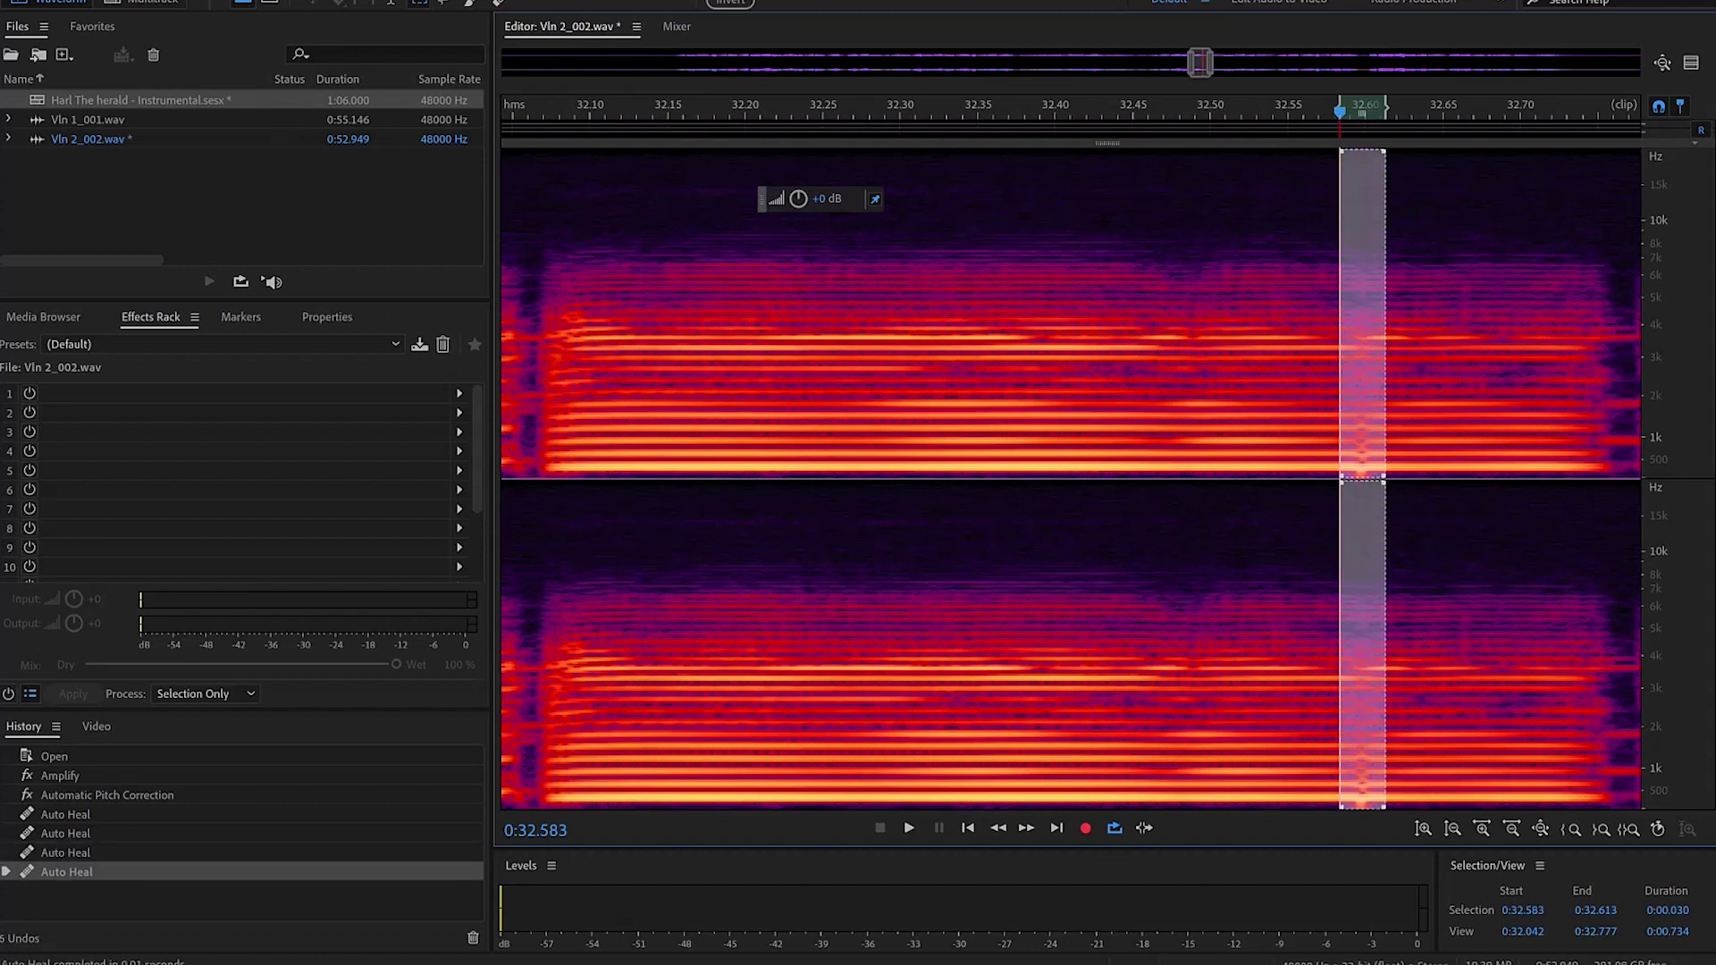
key(ctrl+u)
key(ctrl+u)
key(ctrl+u)
key(ctrl+u)
key(ctrl+u)
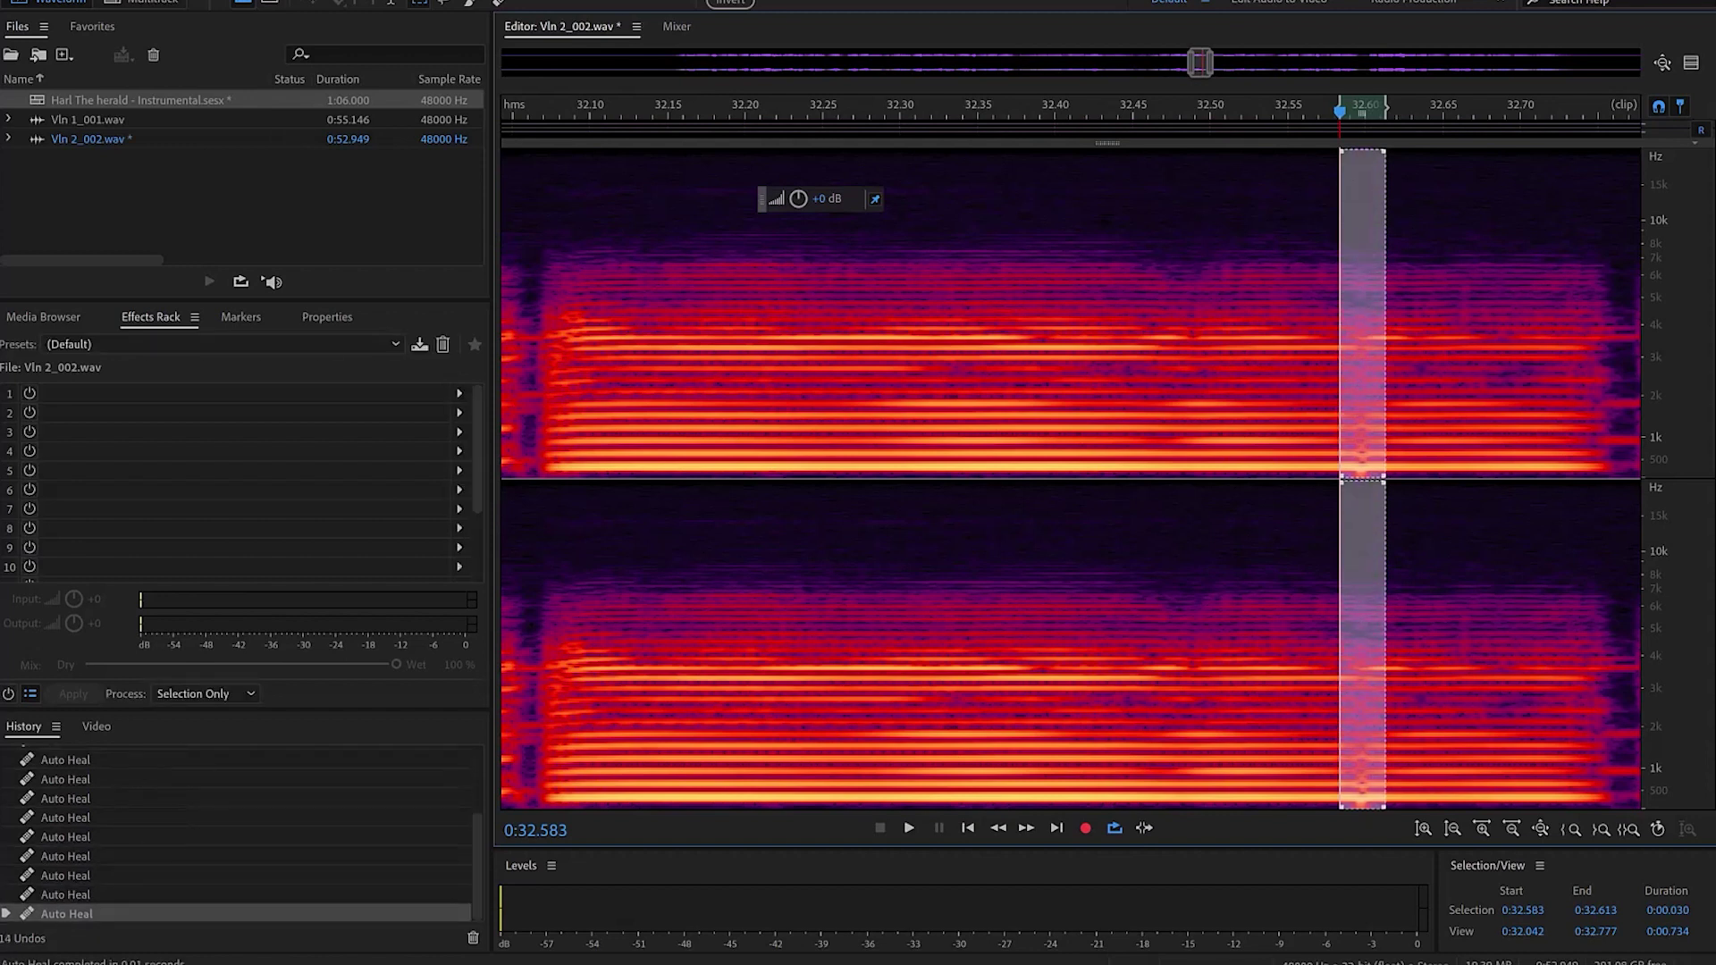
Step: Play back the repaired held note from 31.717 s
click(839, 652)
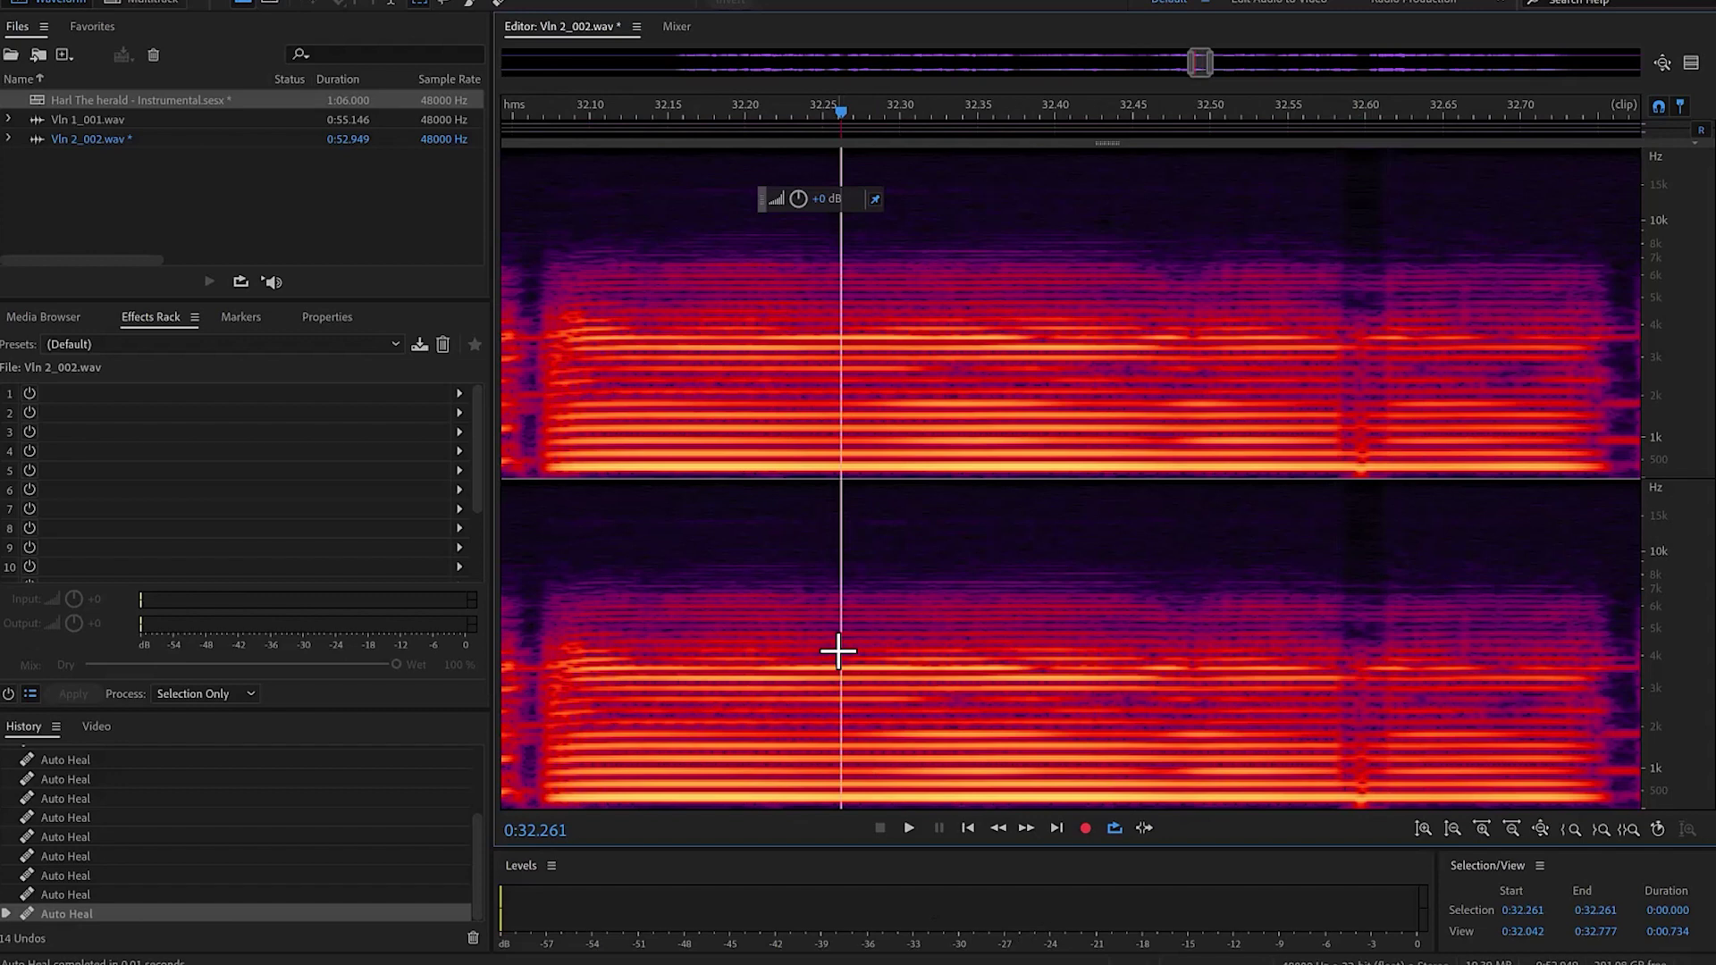
scroll(838, 651, down, 5)
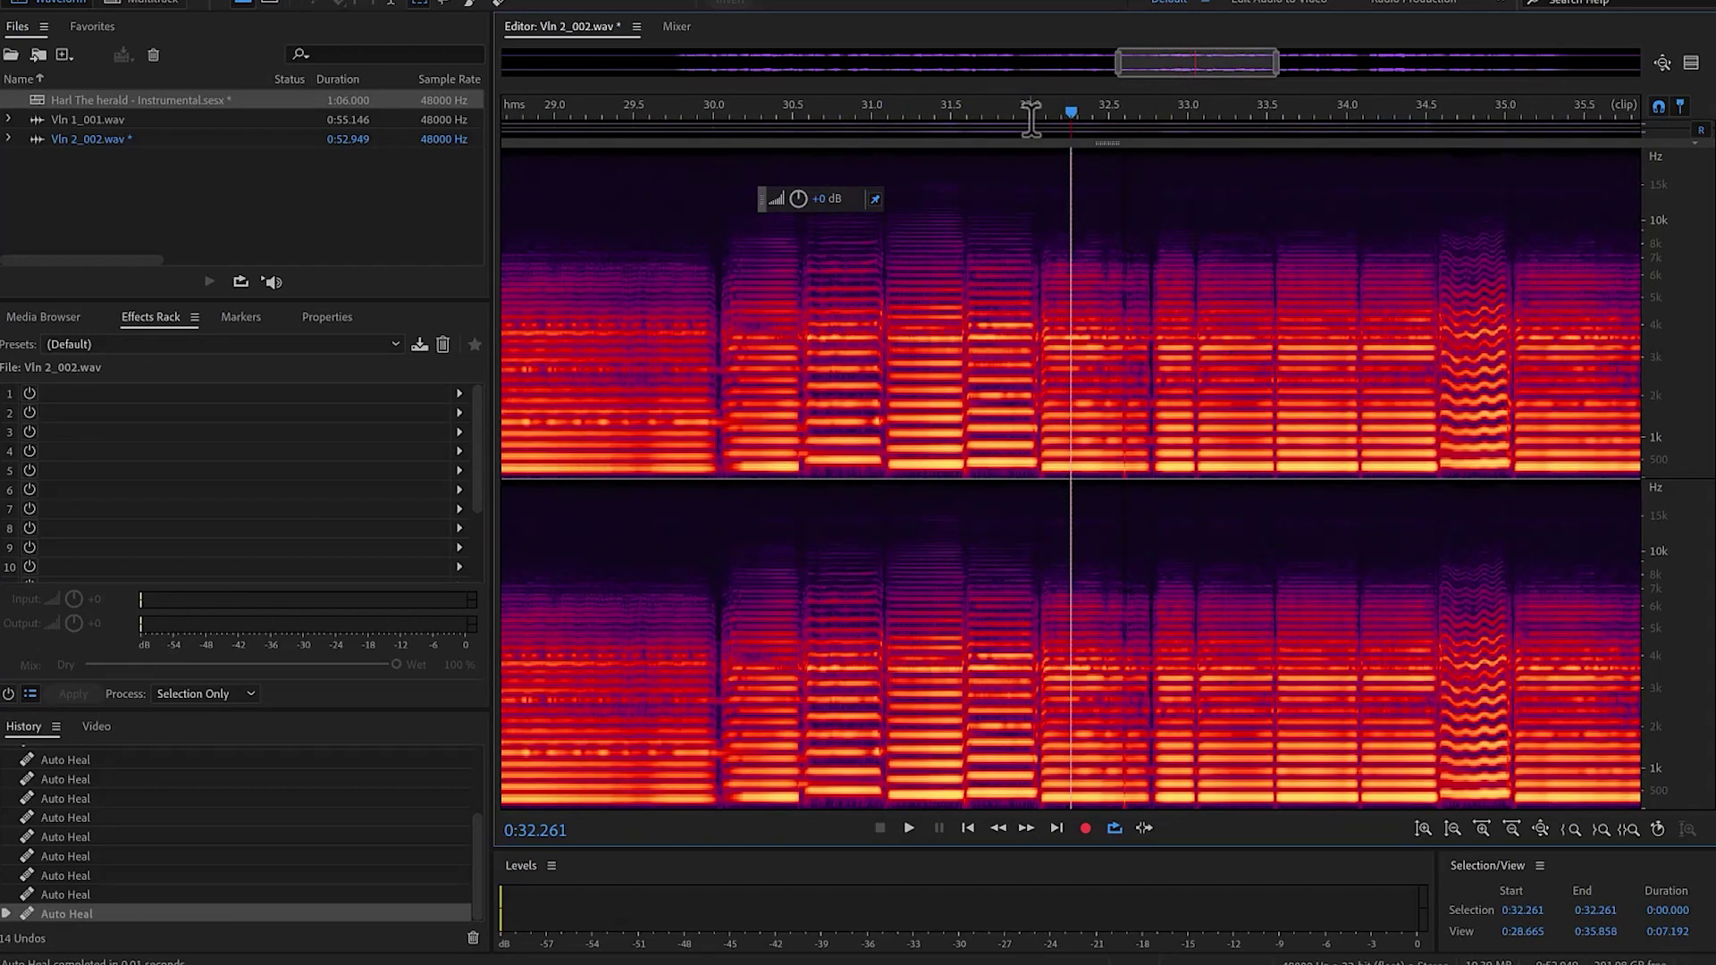
click(984, 108)
key(space)
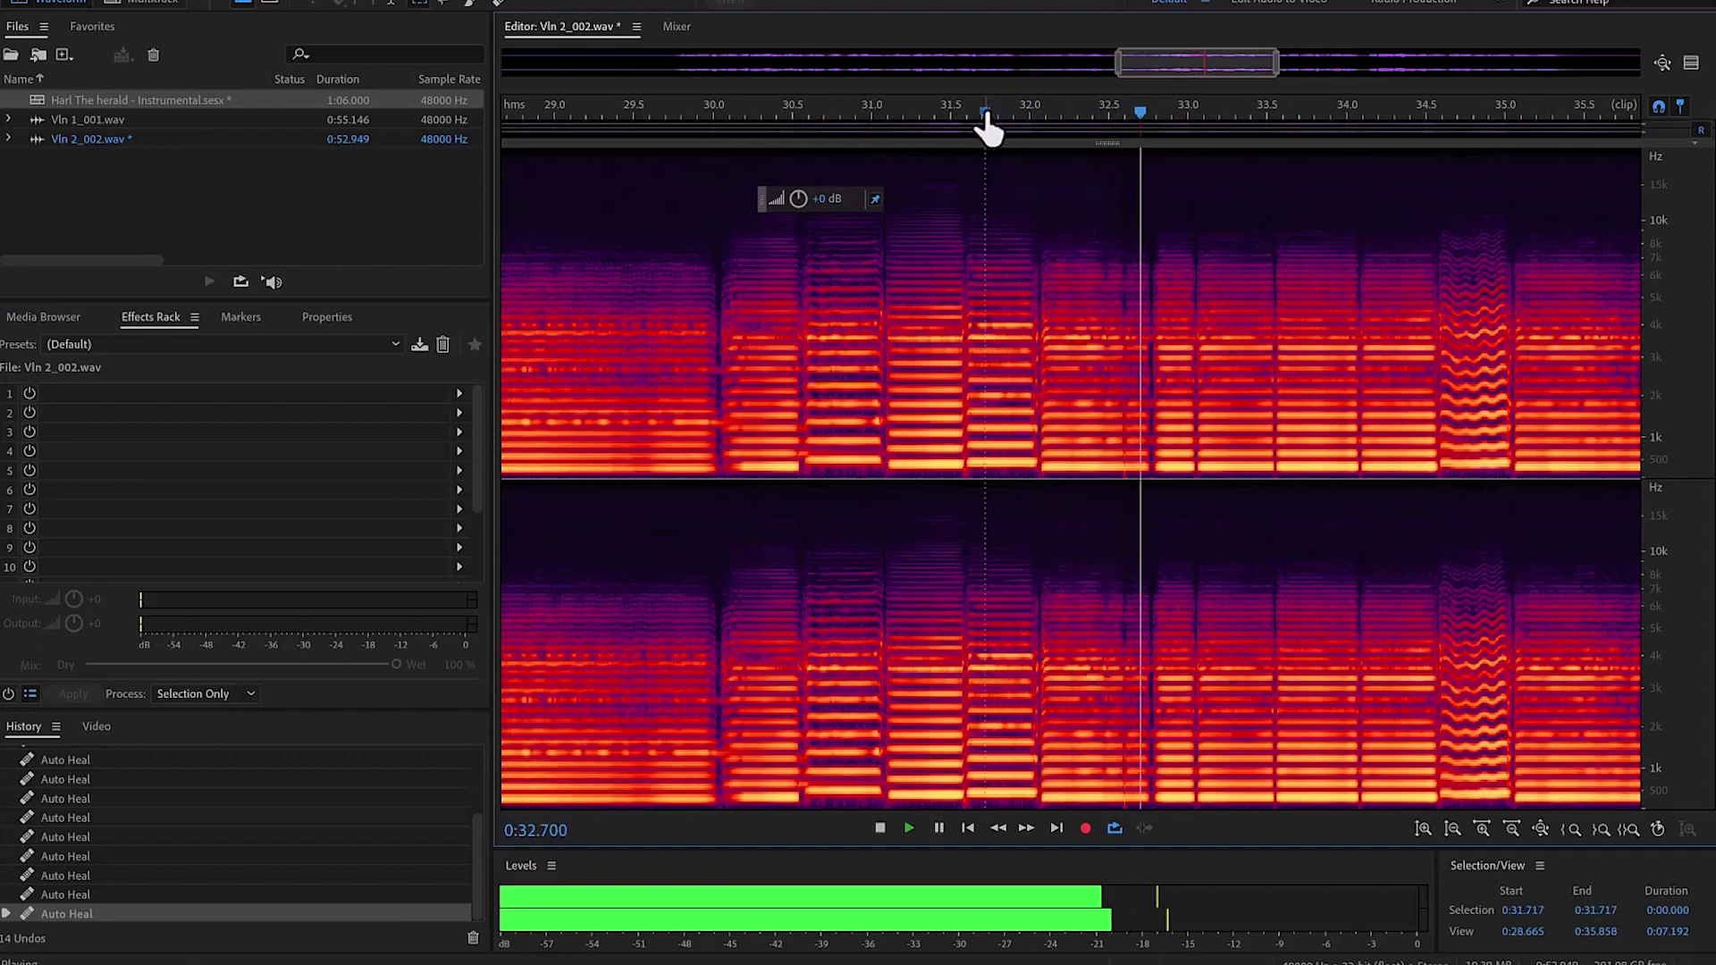
key(space)
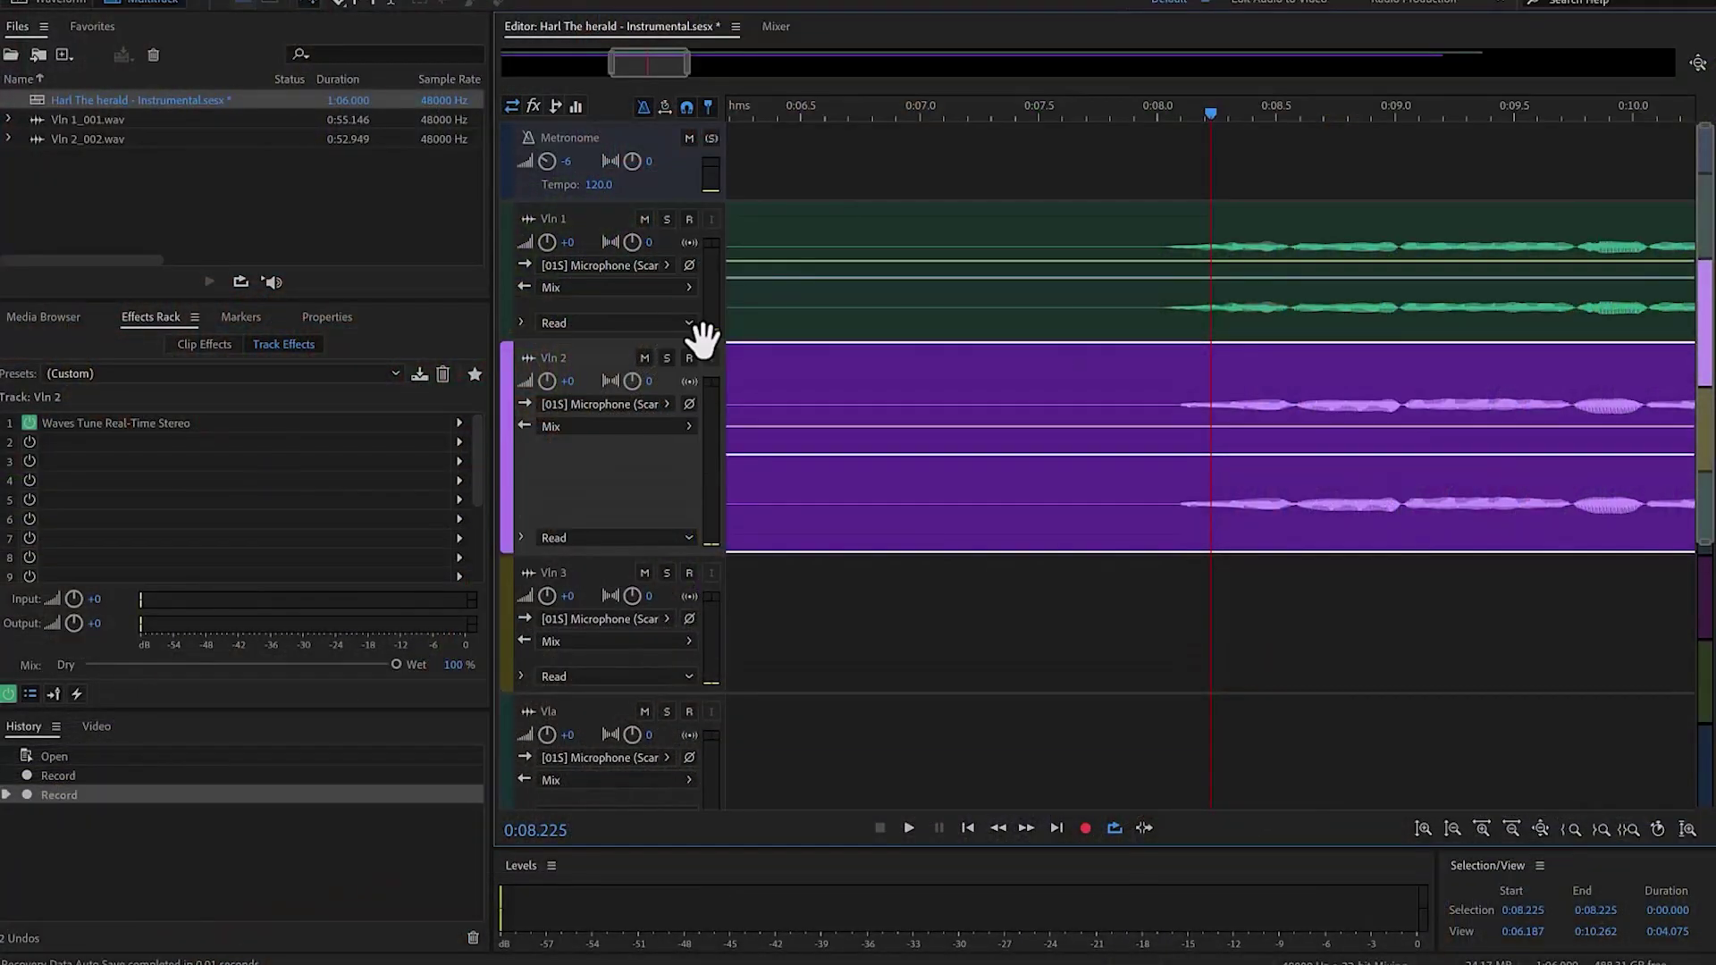
Step: Make the Vln 1 track taller and play the session from 0:07.918
drag(706, 342, 706, 412)
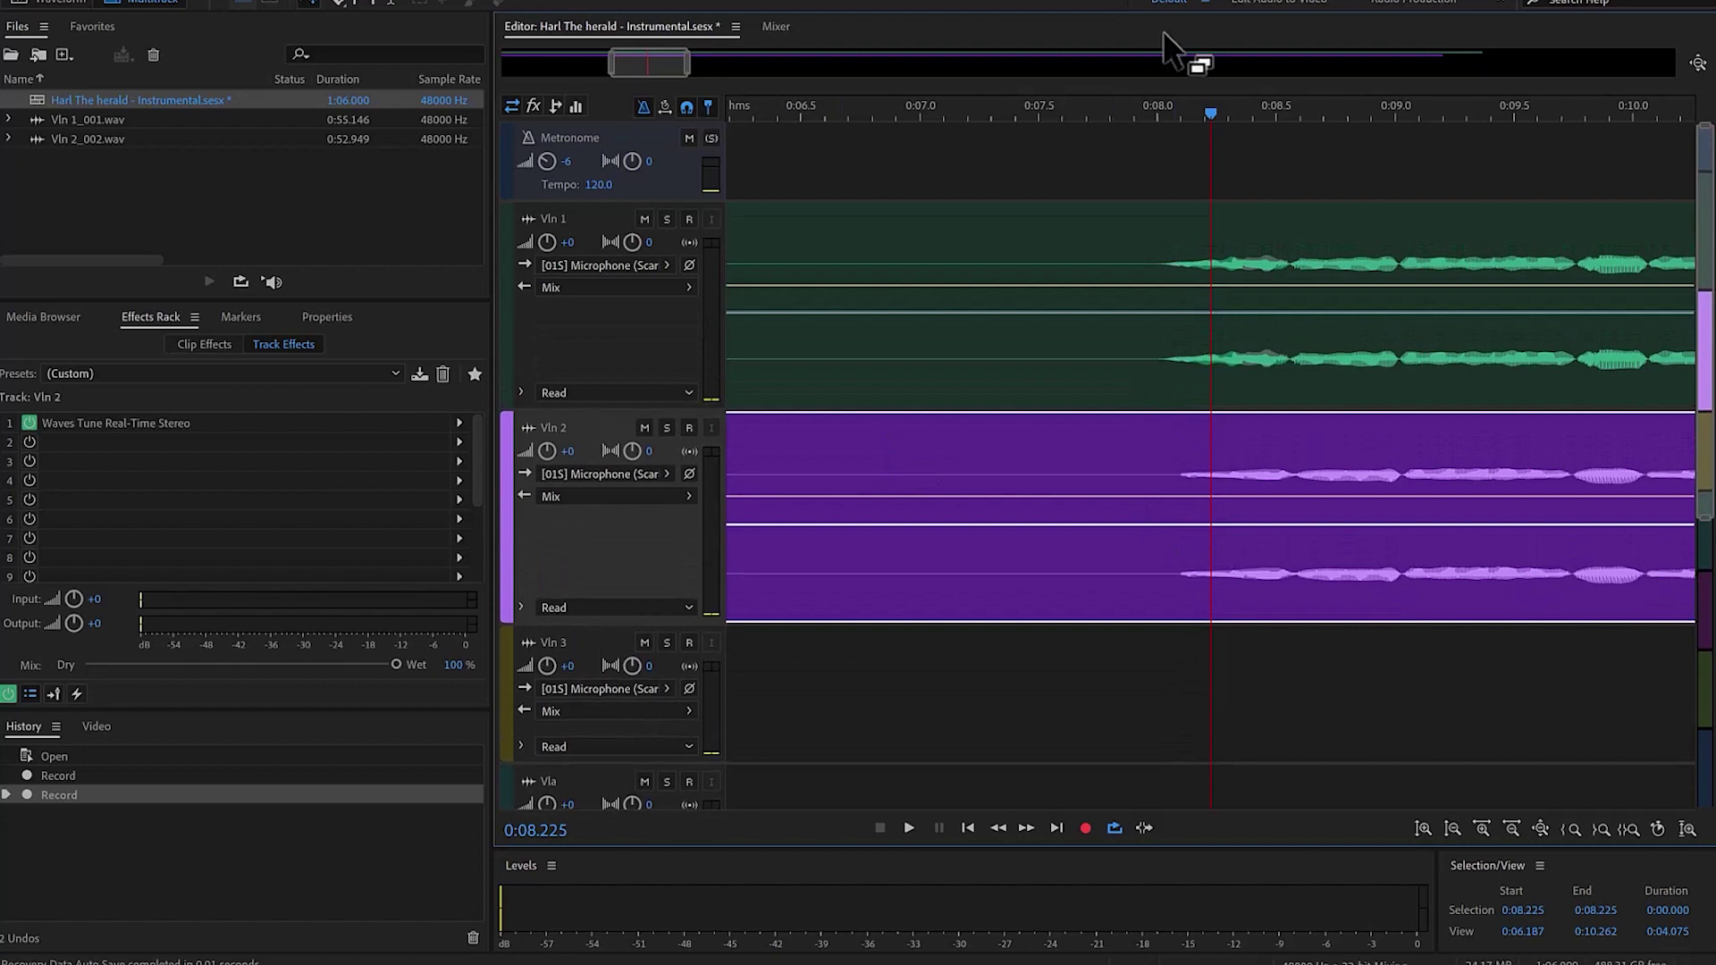
click(1138, 108)
key(space)
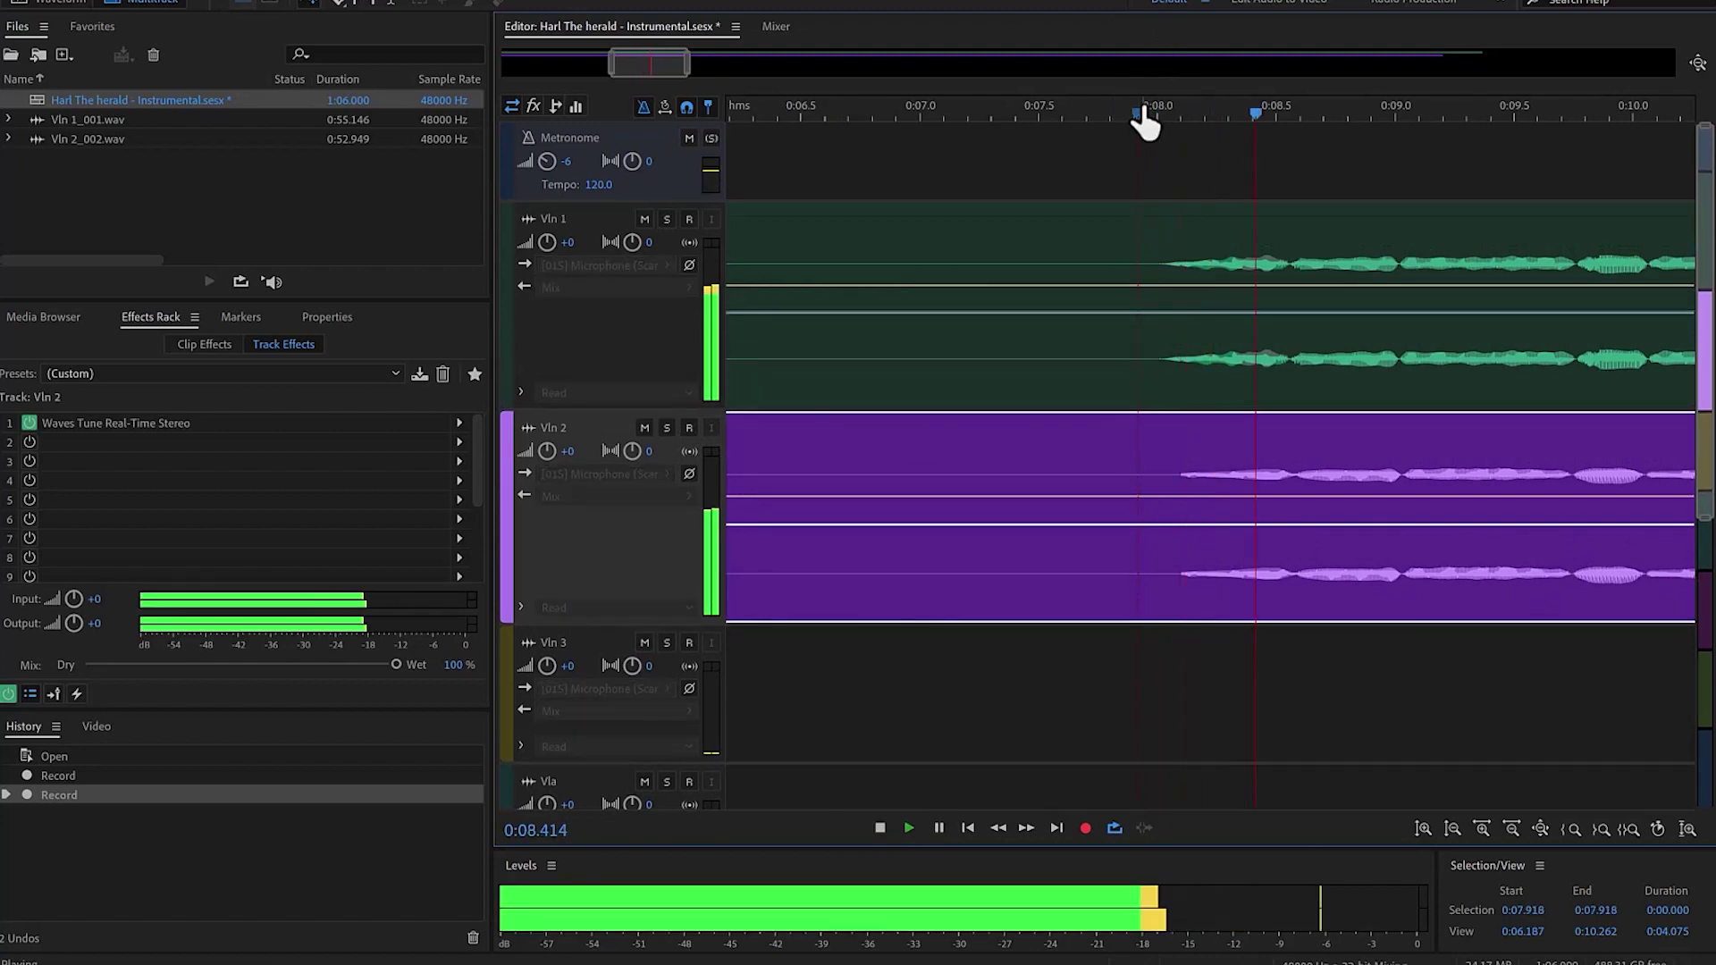
key(space)
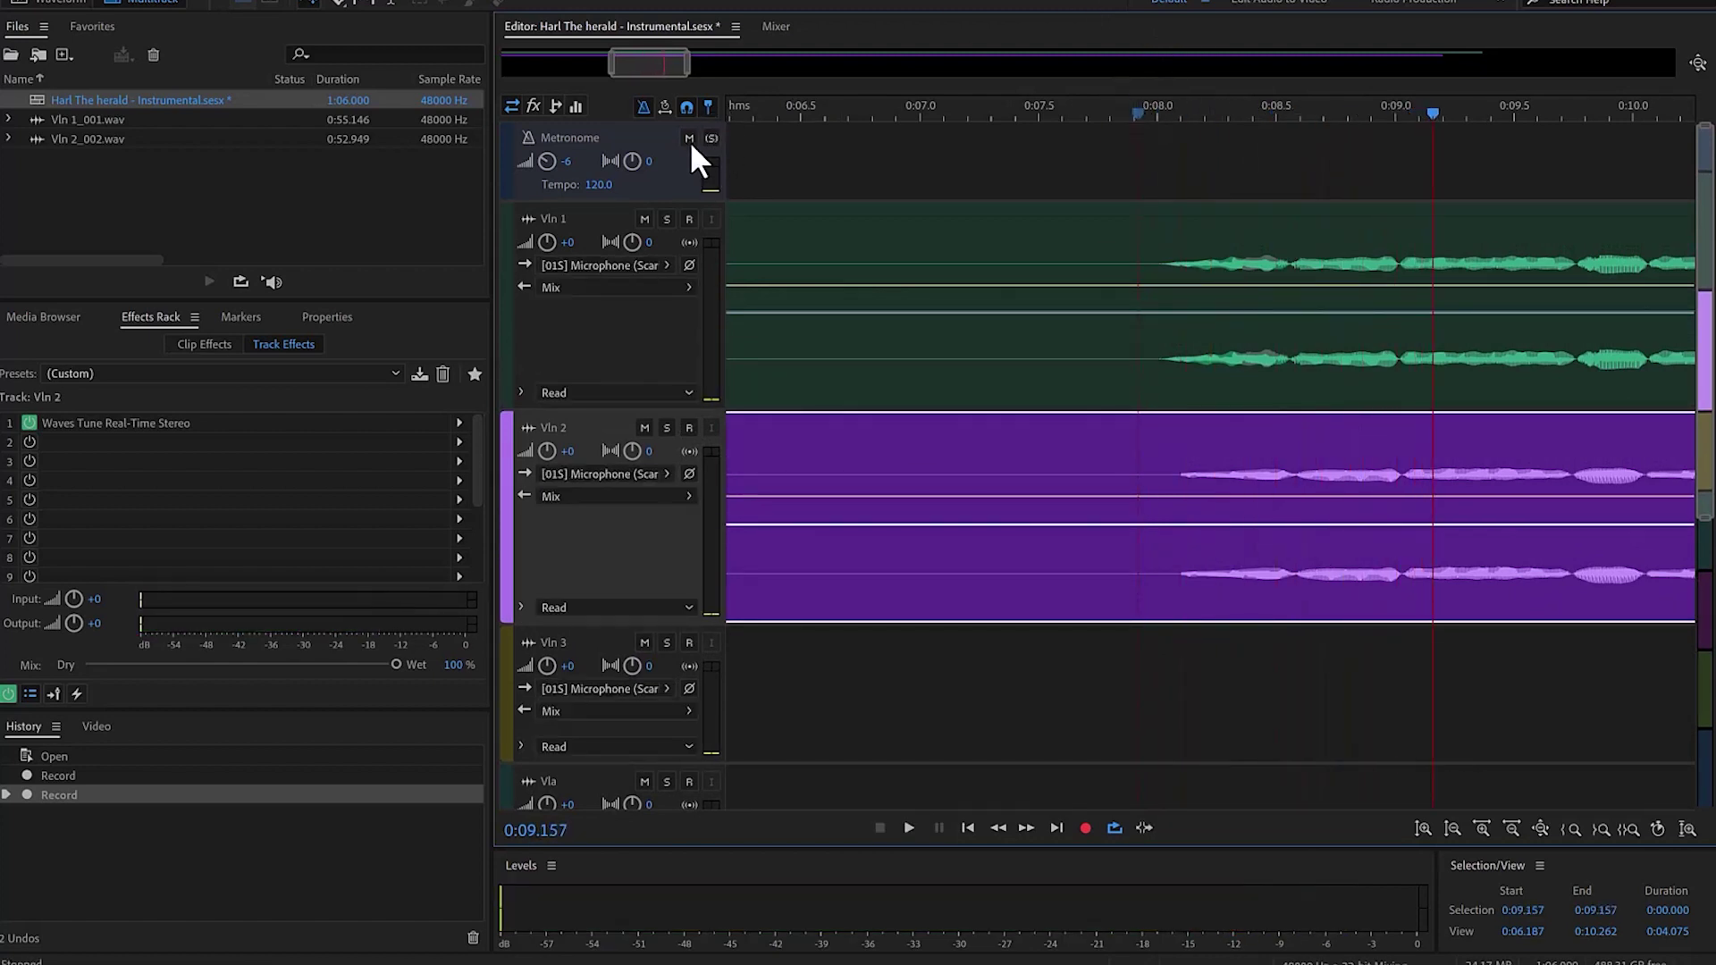
Step: Mute the Metronome track, play from 0:07.670, and bring the 25–29 s region into view
click(689, 138)
click(1078, 114)
key(space)
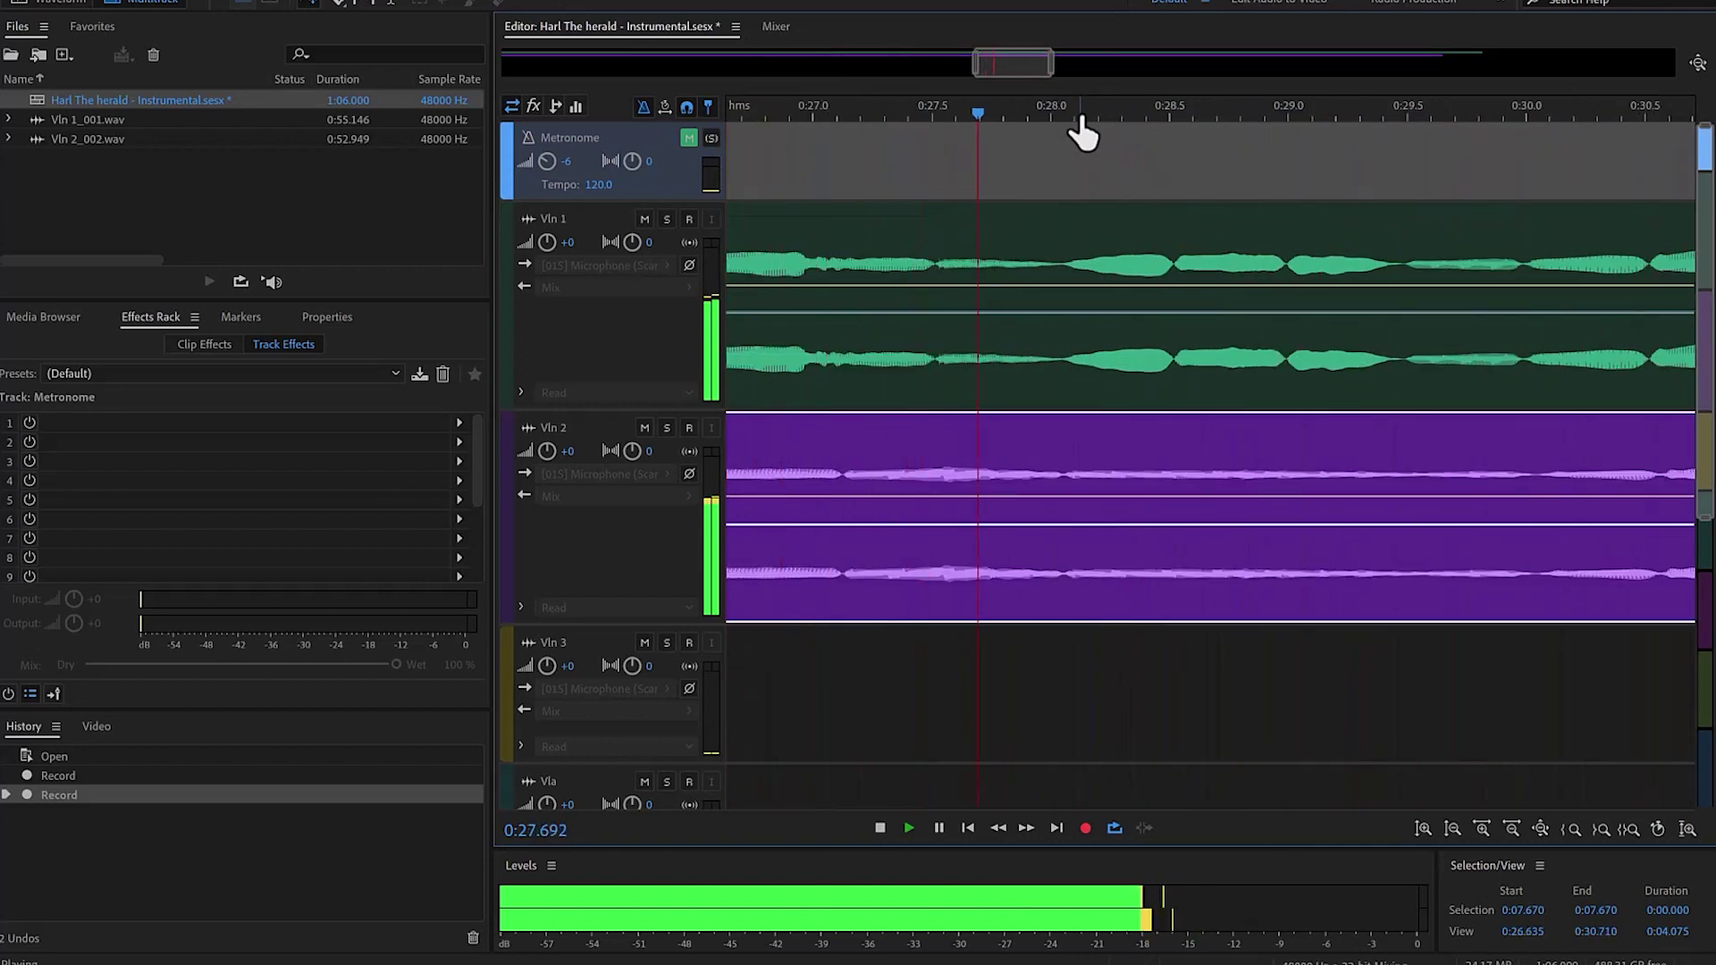
key(space)
drag(1012, 54, 971, 116)
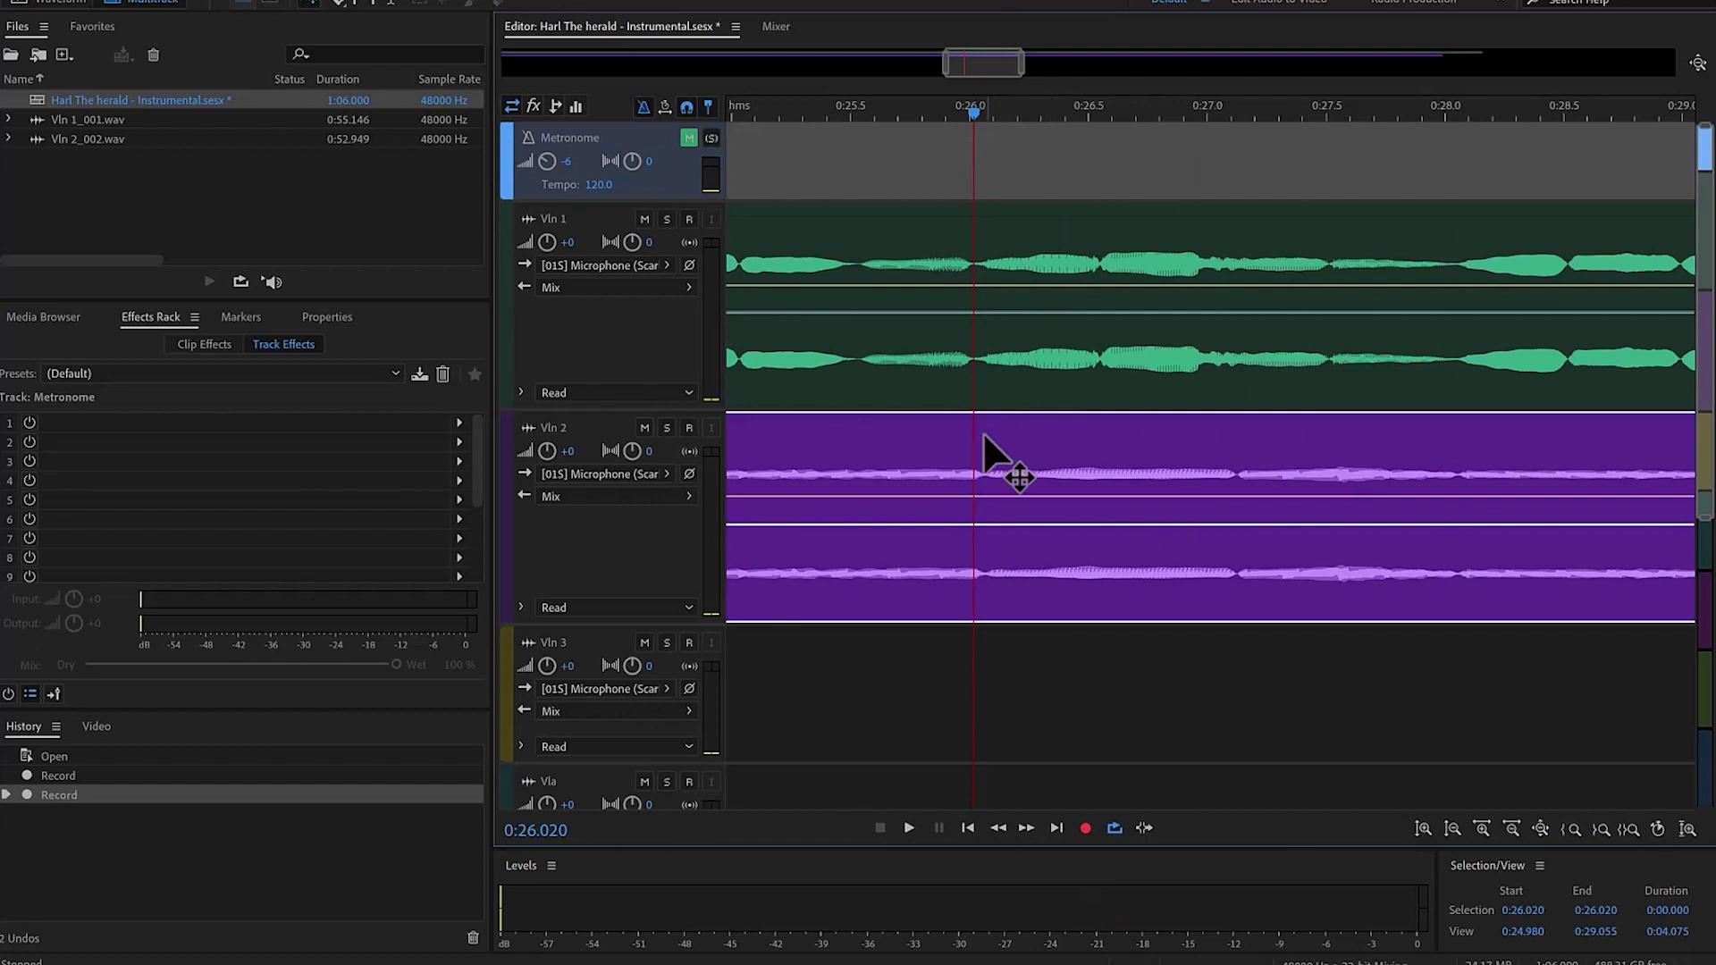
Step: Razor-split the Vln 2 clip just after 25.5 s and slide the later piece slightly earlier
key(r)
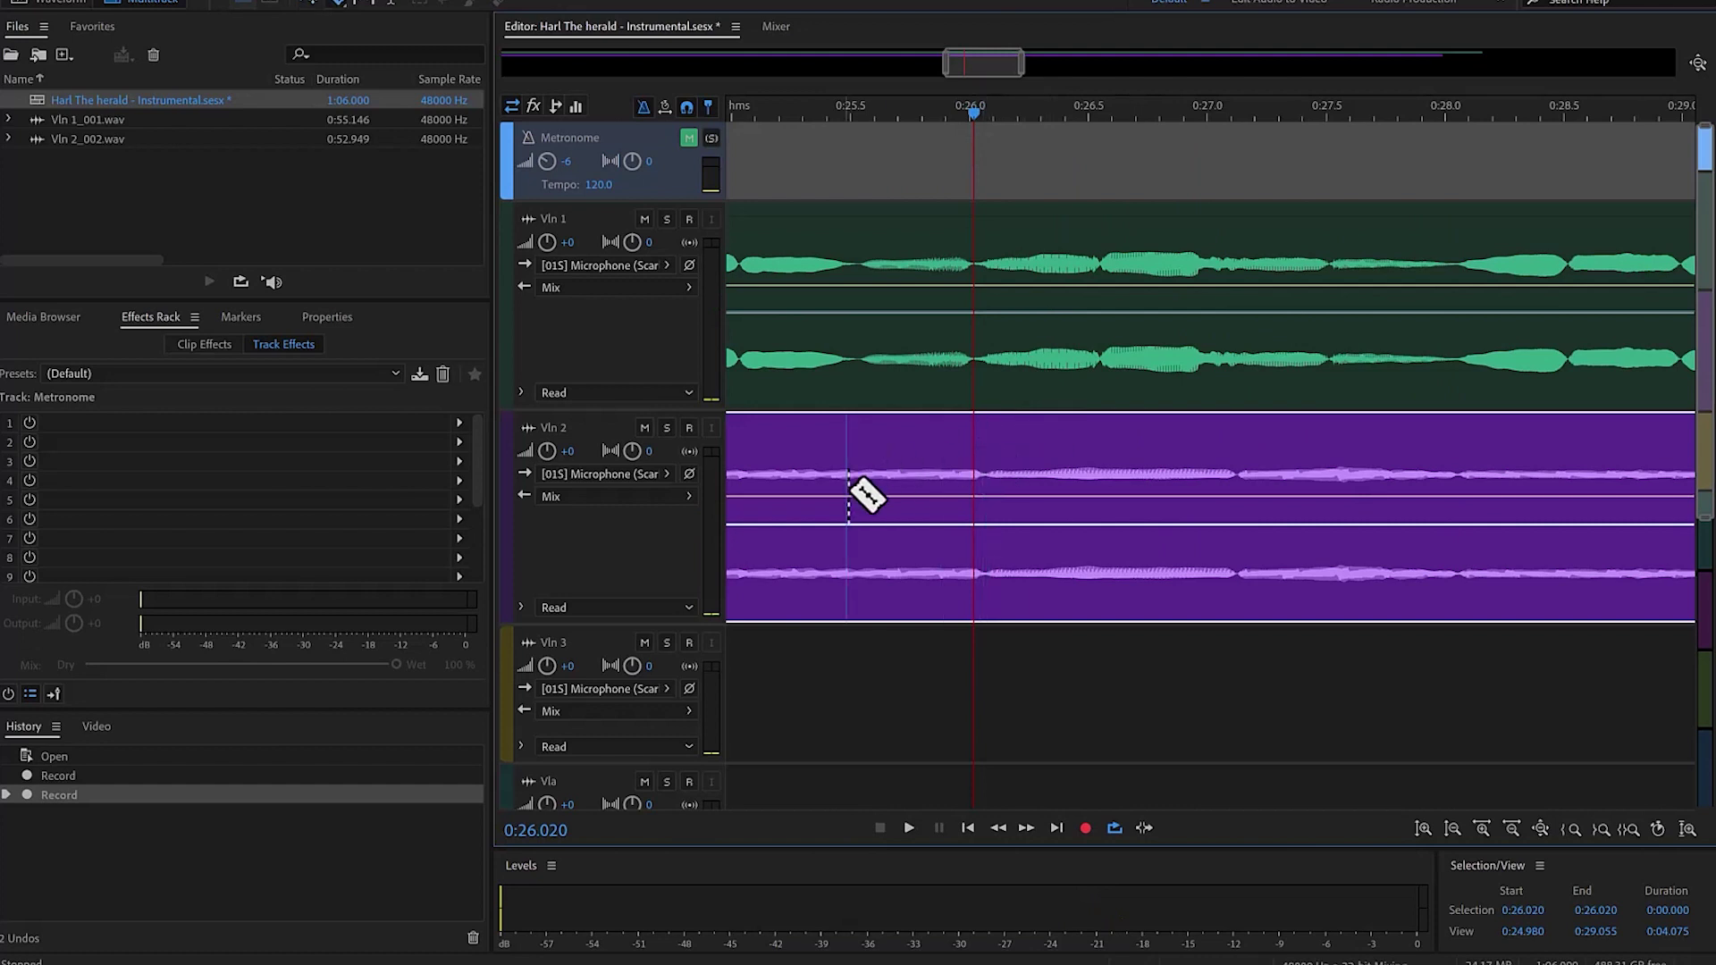
click(875, 478)
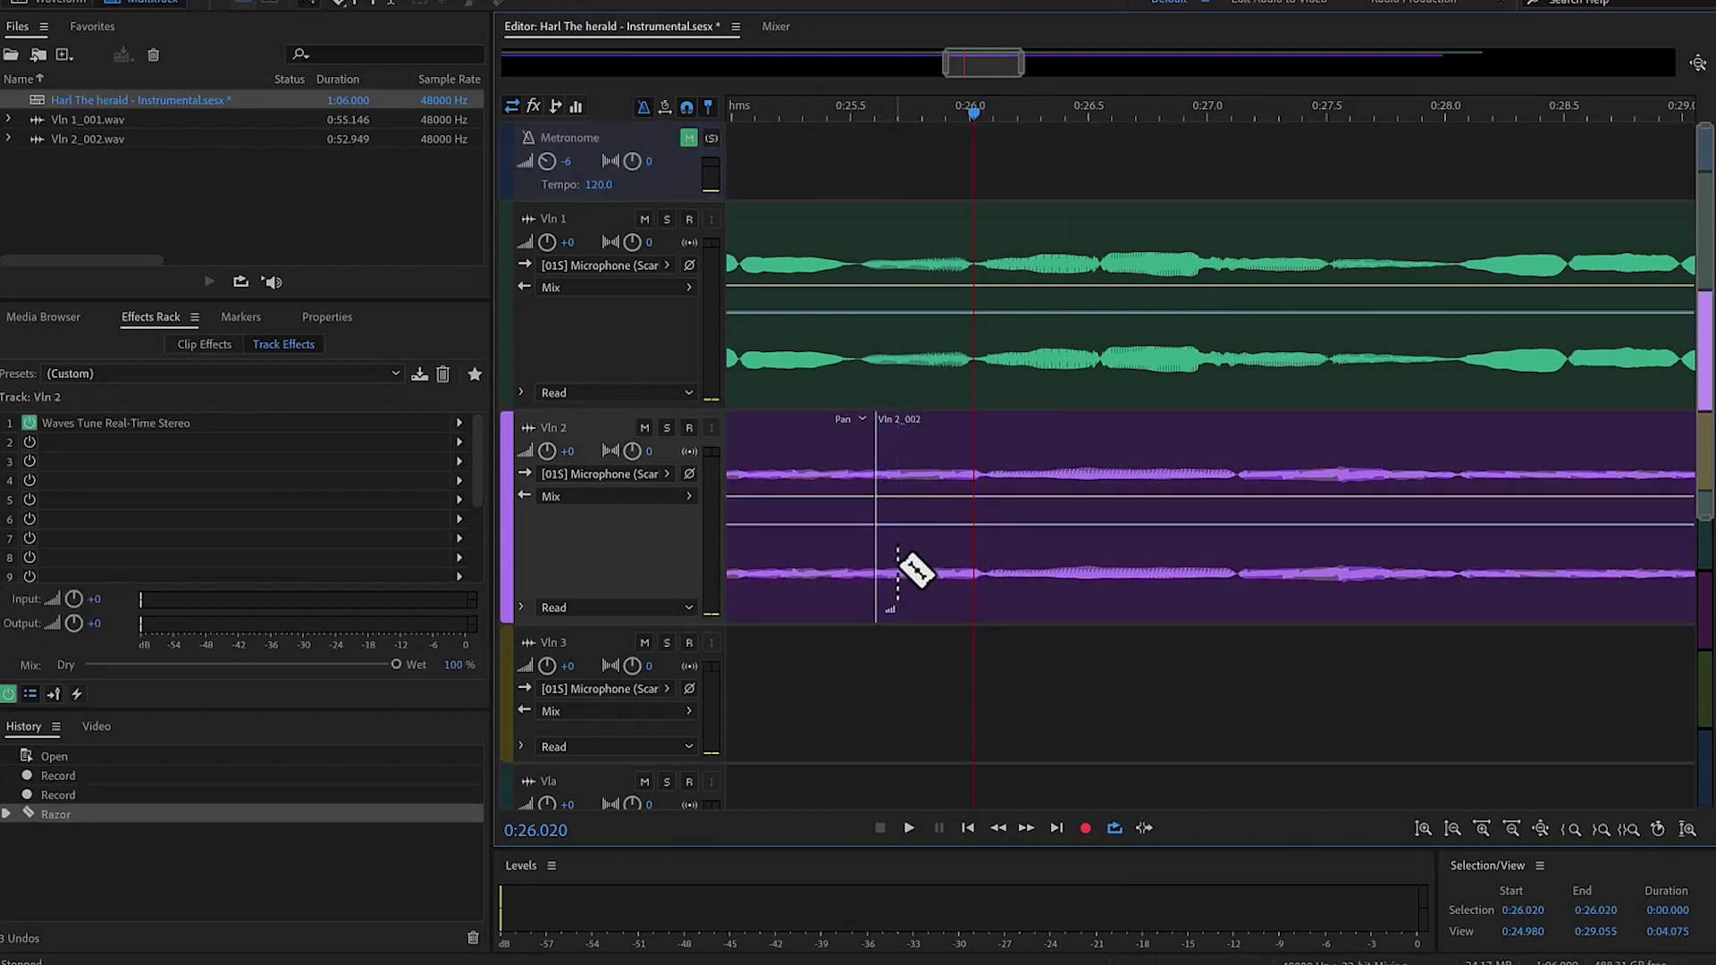
key(v)
drag(1218, 460, 1204, 445)
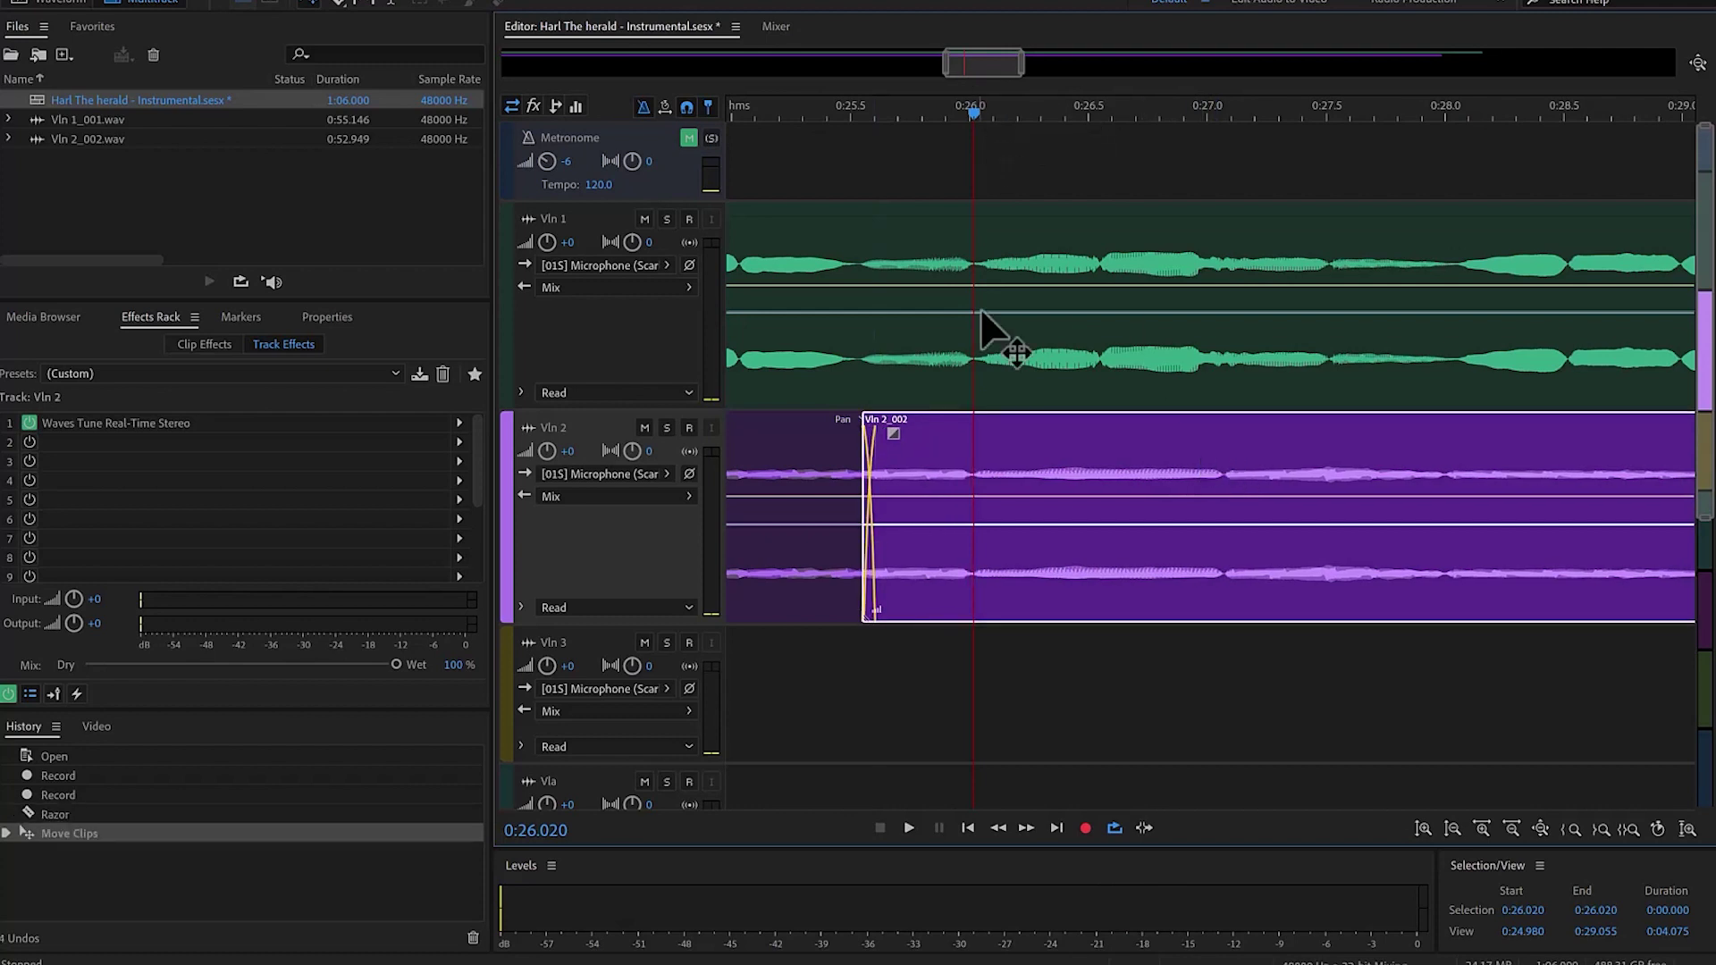
Step: Play back across the new edit from 0:25.295
click(800, 110)
click(840, 131)
key(space)
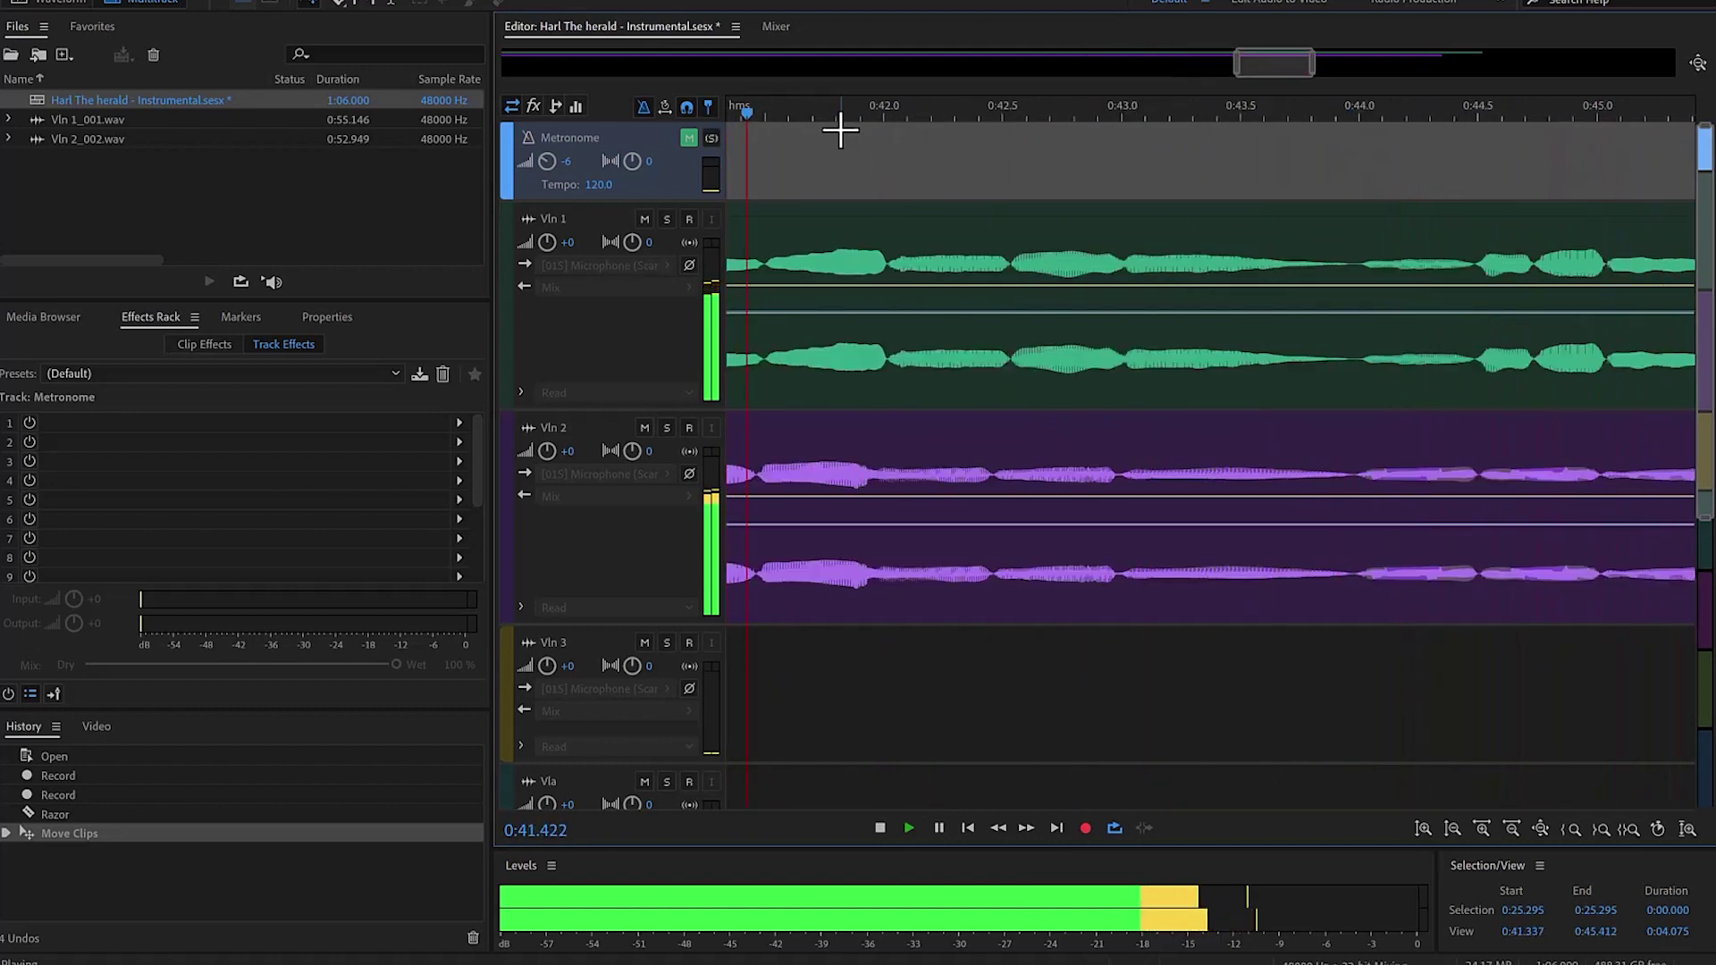
Step: Replay the passage around 0:39.926 to locate the wrong notes
key(space)
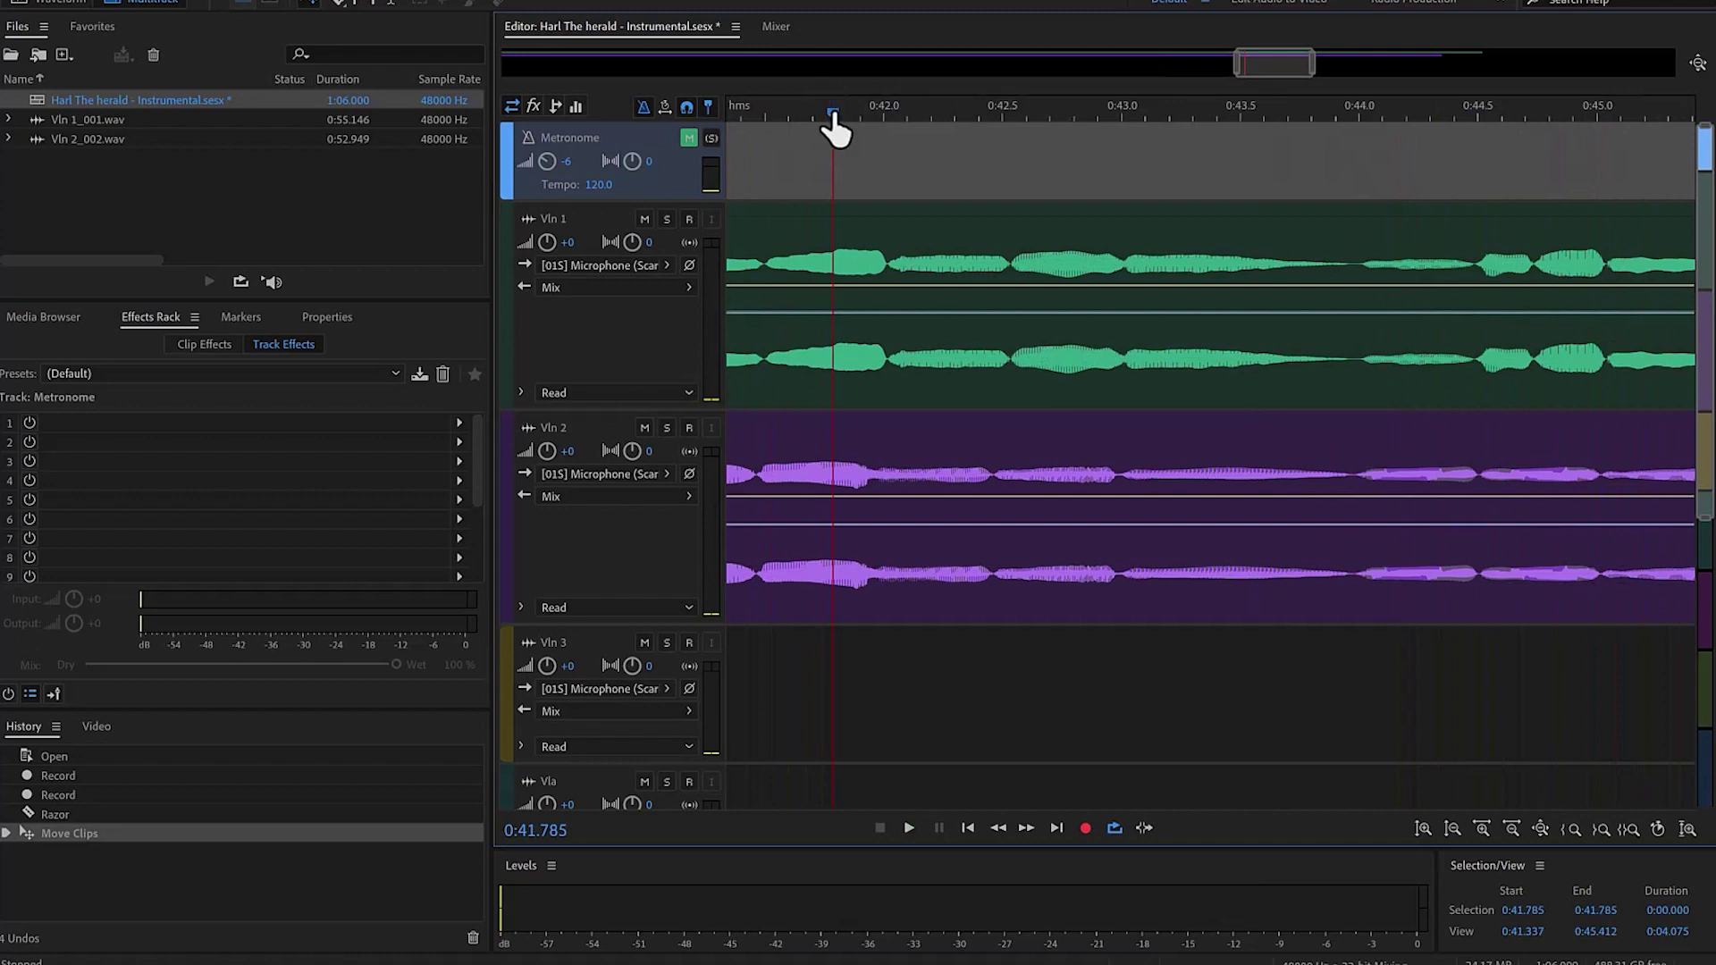
key(space)
click(1141, 107)
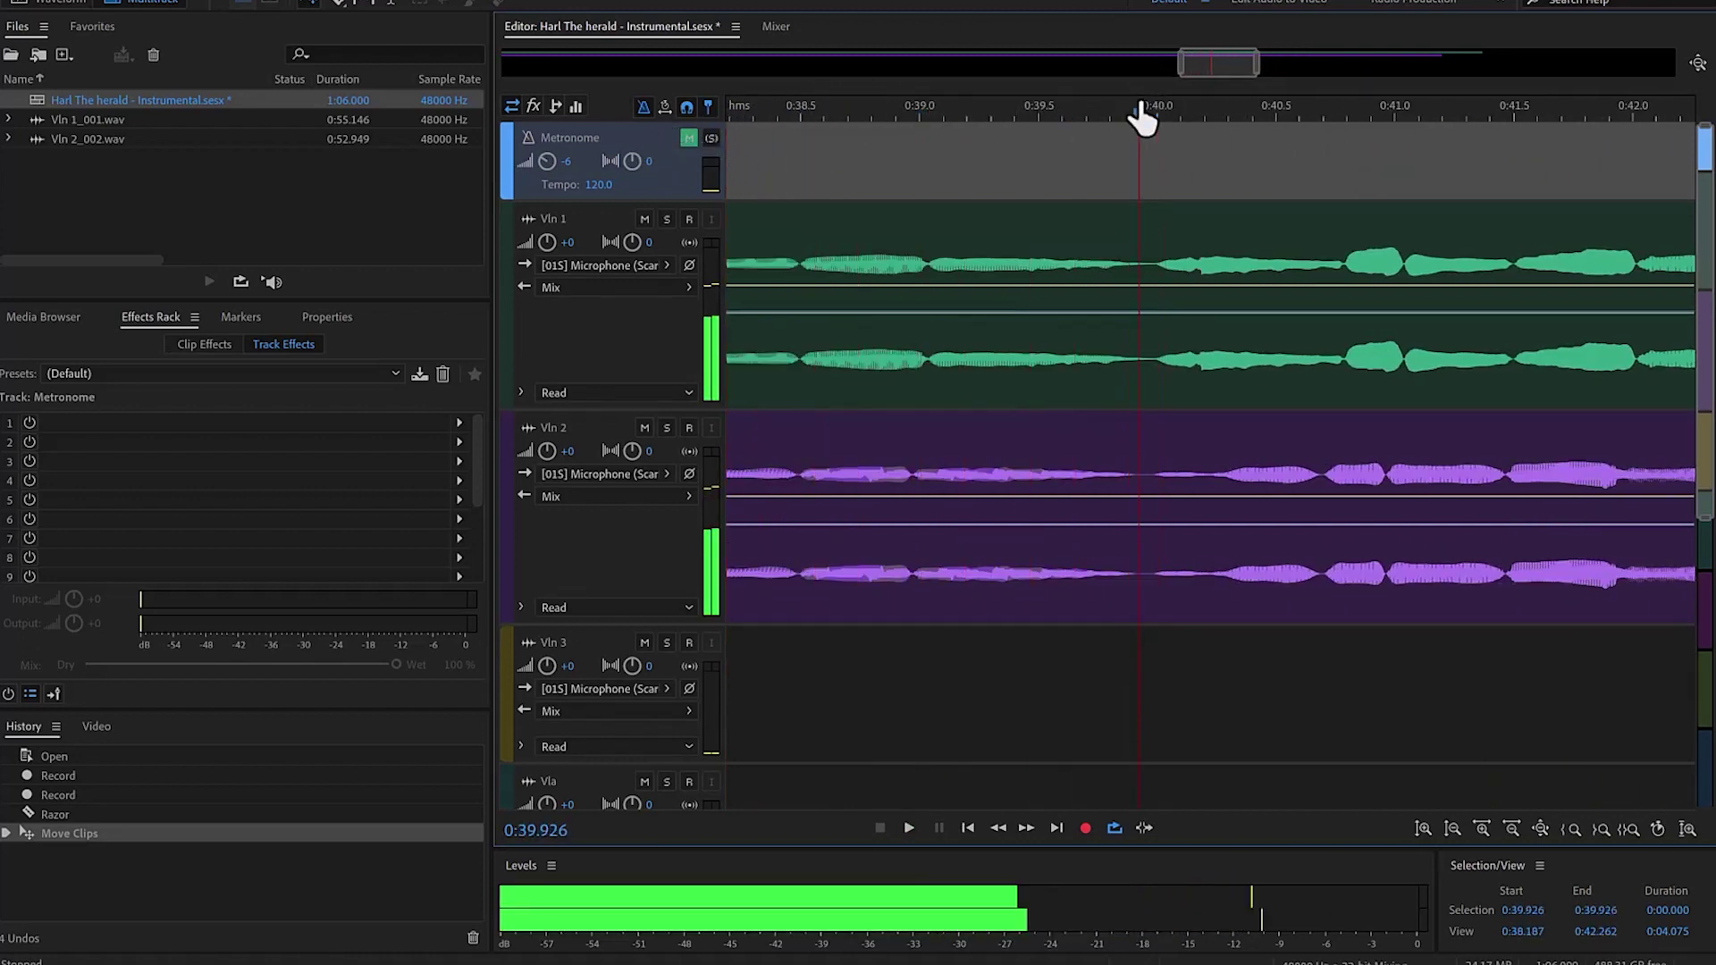
key(space)
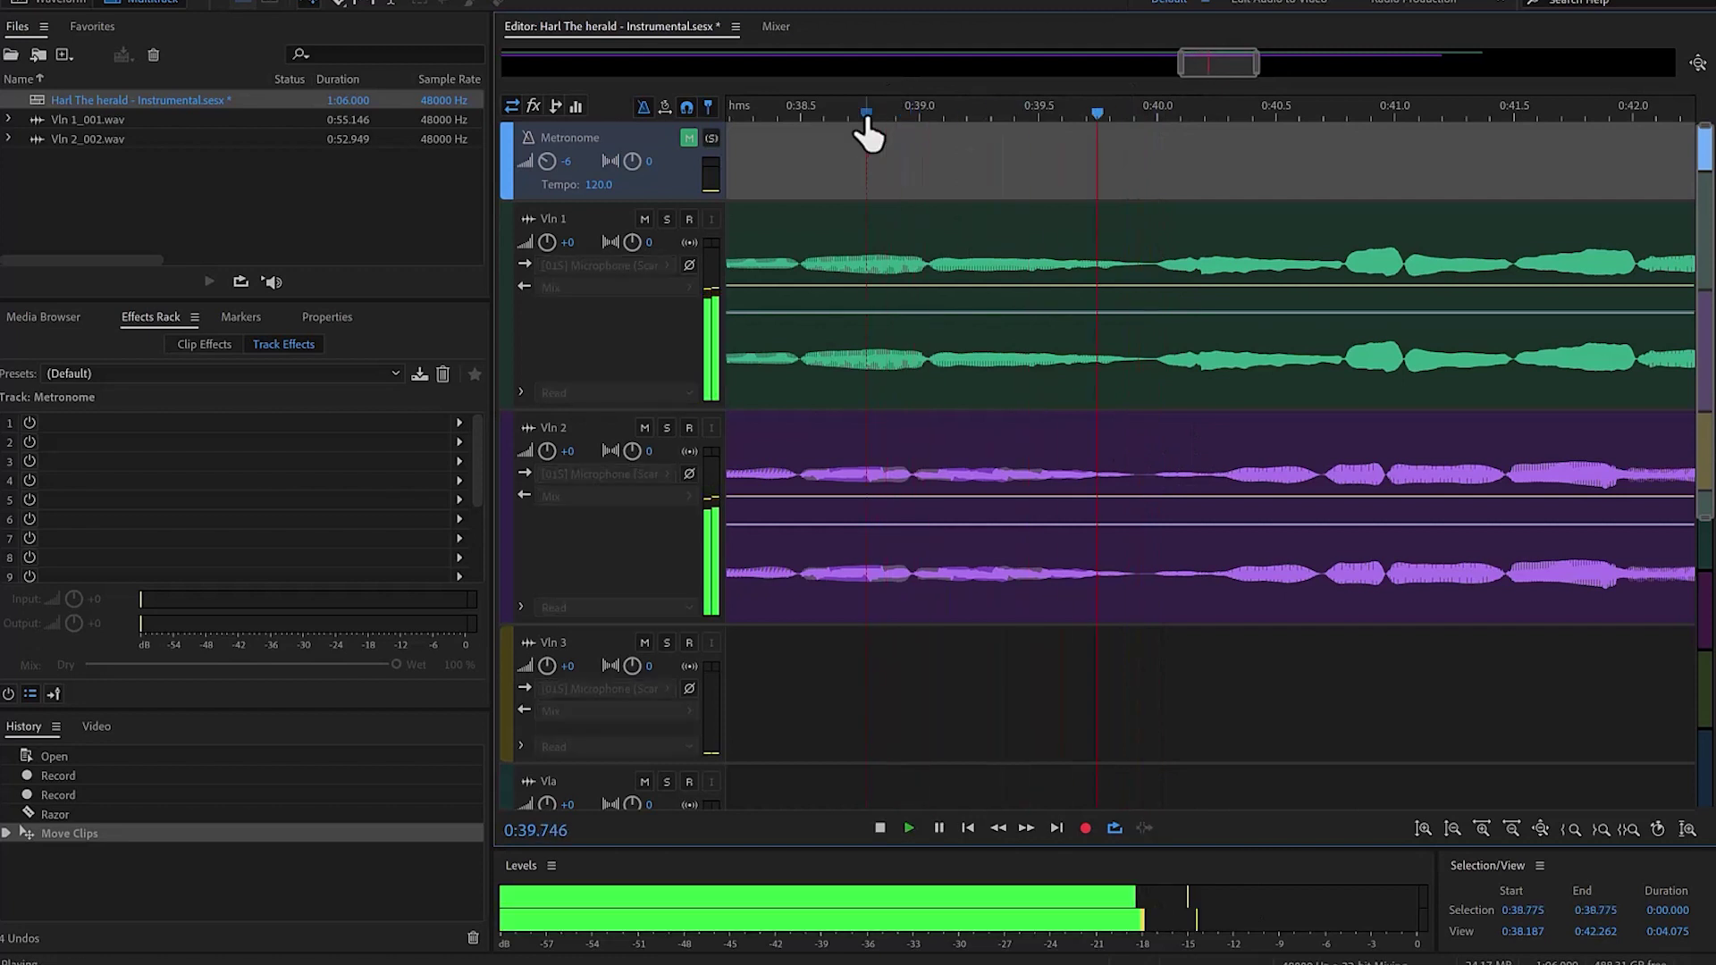
key(space)
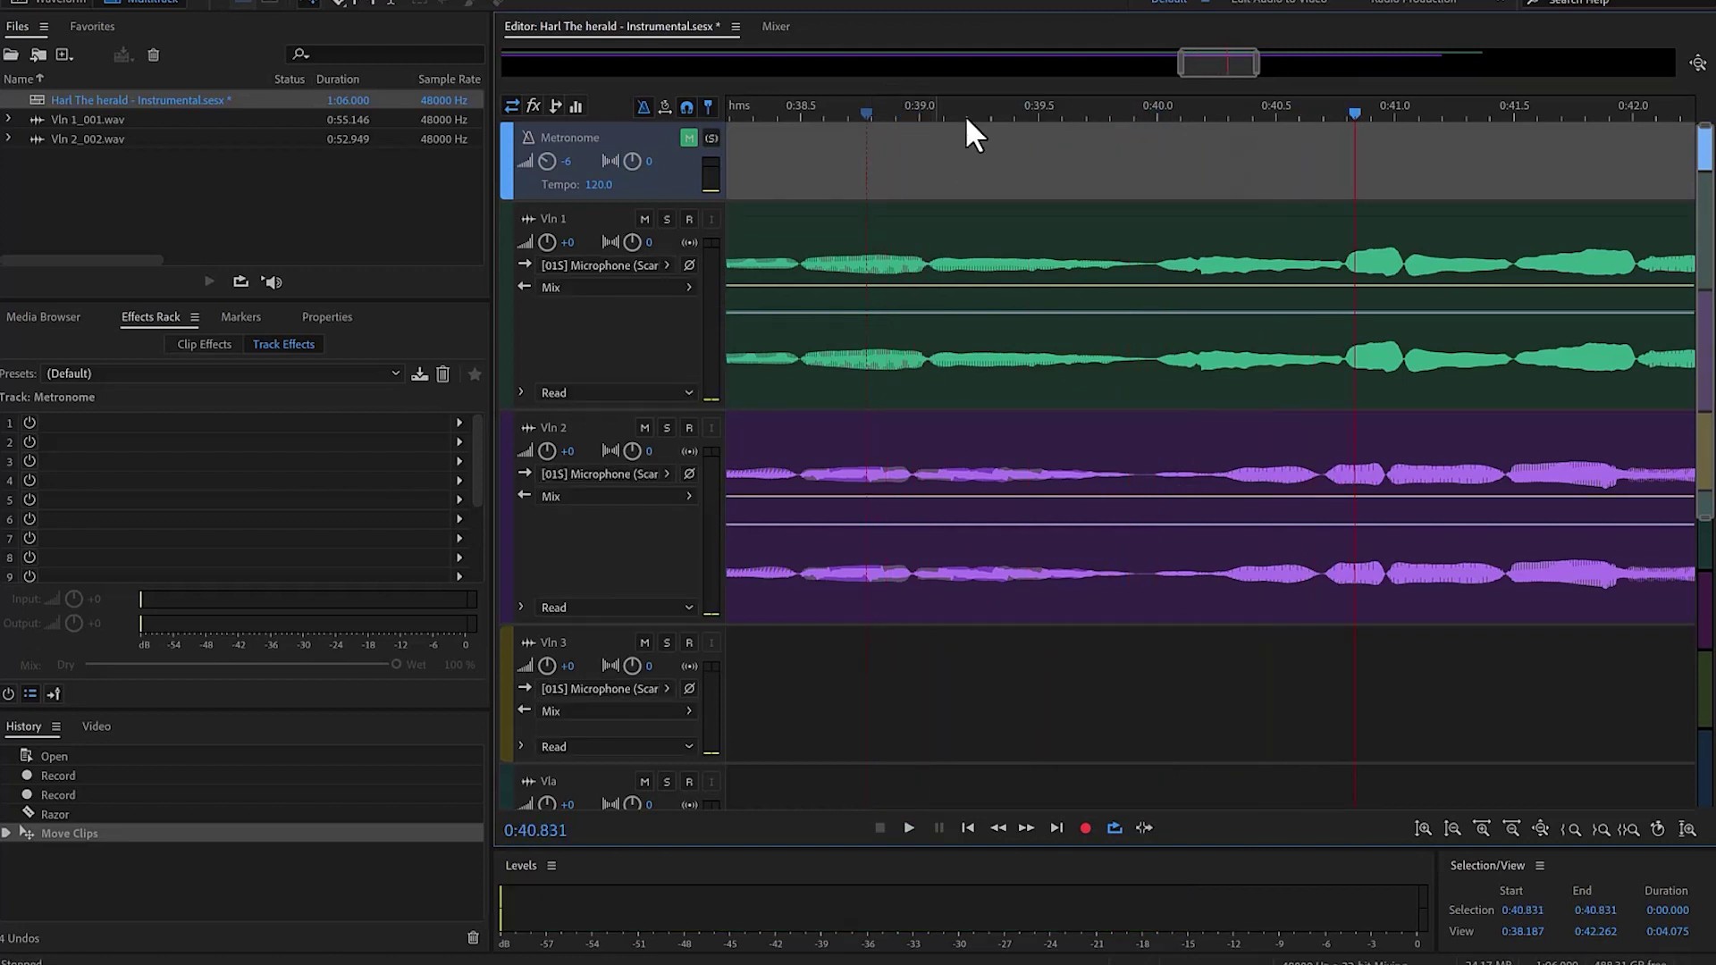
Step: Select the time range 0:39.905 to 0:40.974
click(1133, 107)
key(shift+End)
drag(1409, 112, 1390, 127)
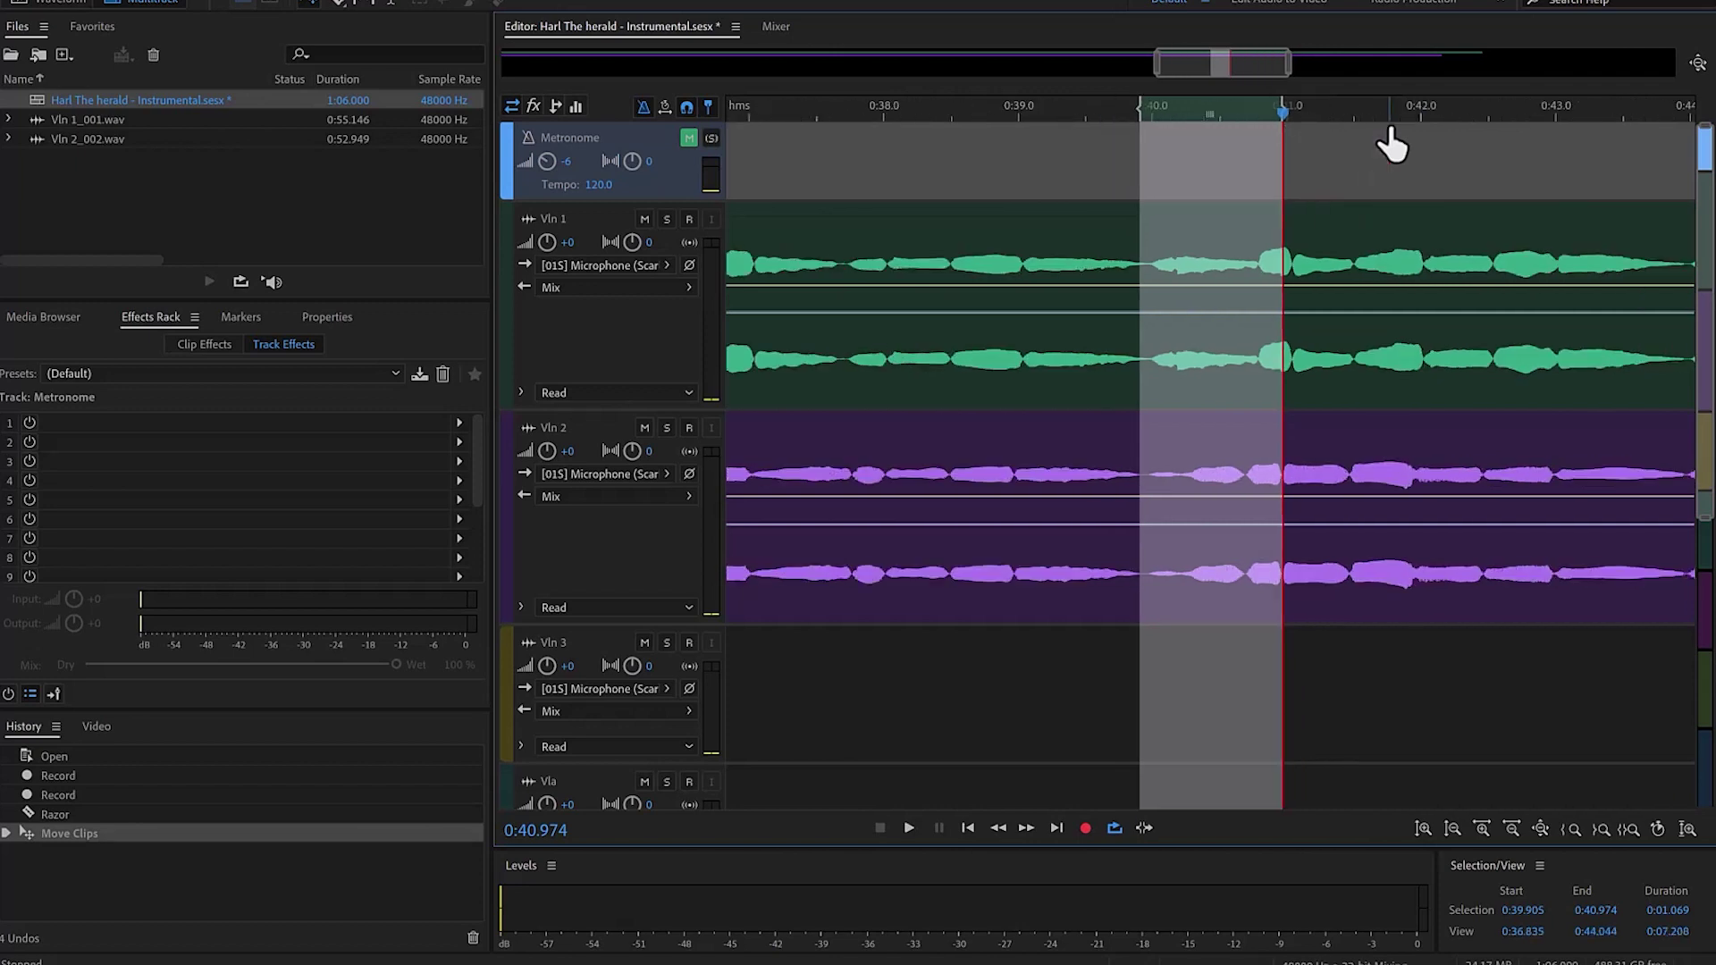
Step: Arm Vln 3 and punch-in record the marked passage with pre-roll from 0:37.310
click(894, 109)
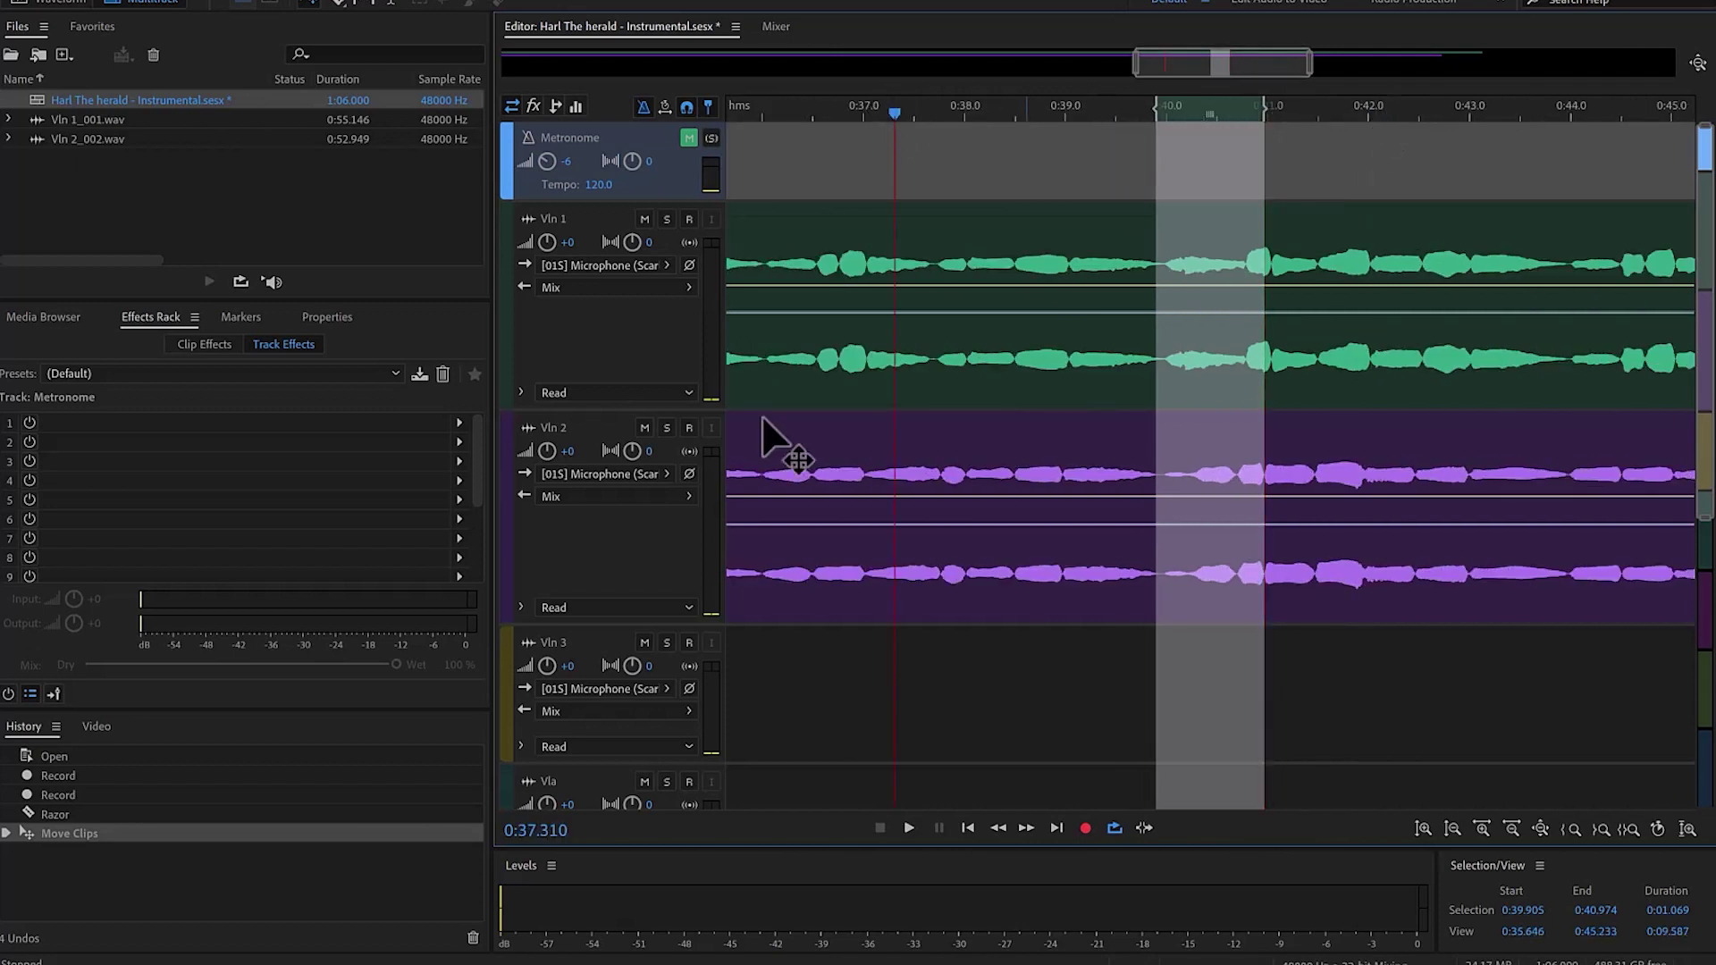
click(690, 642)
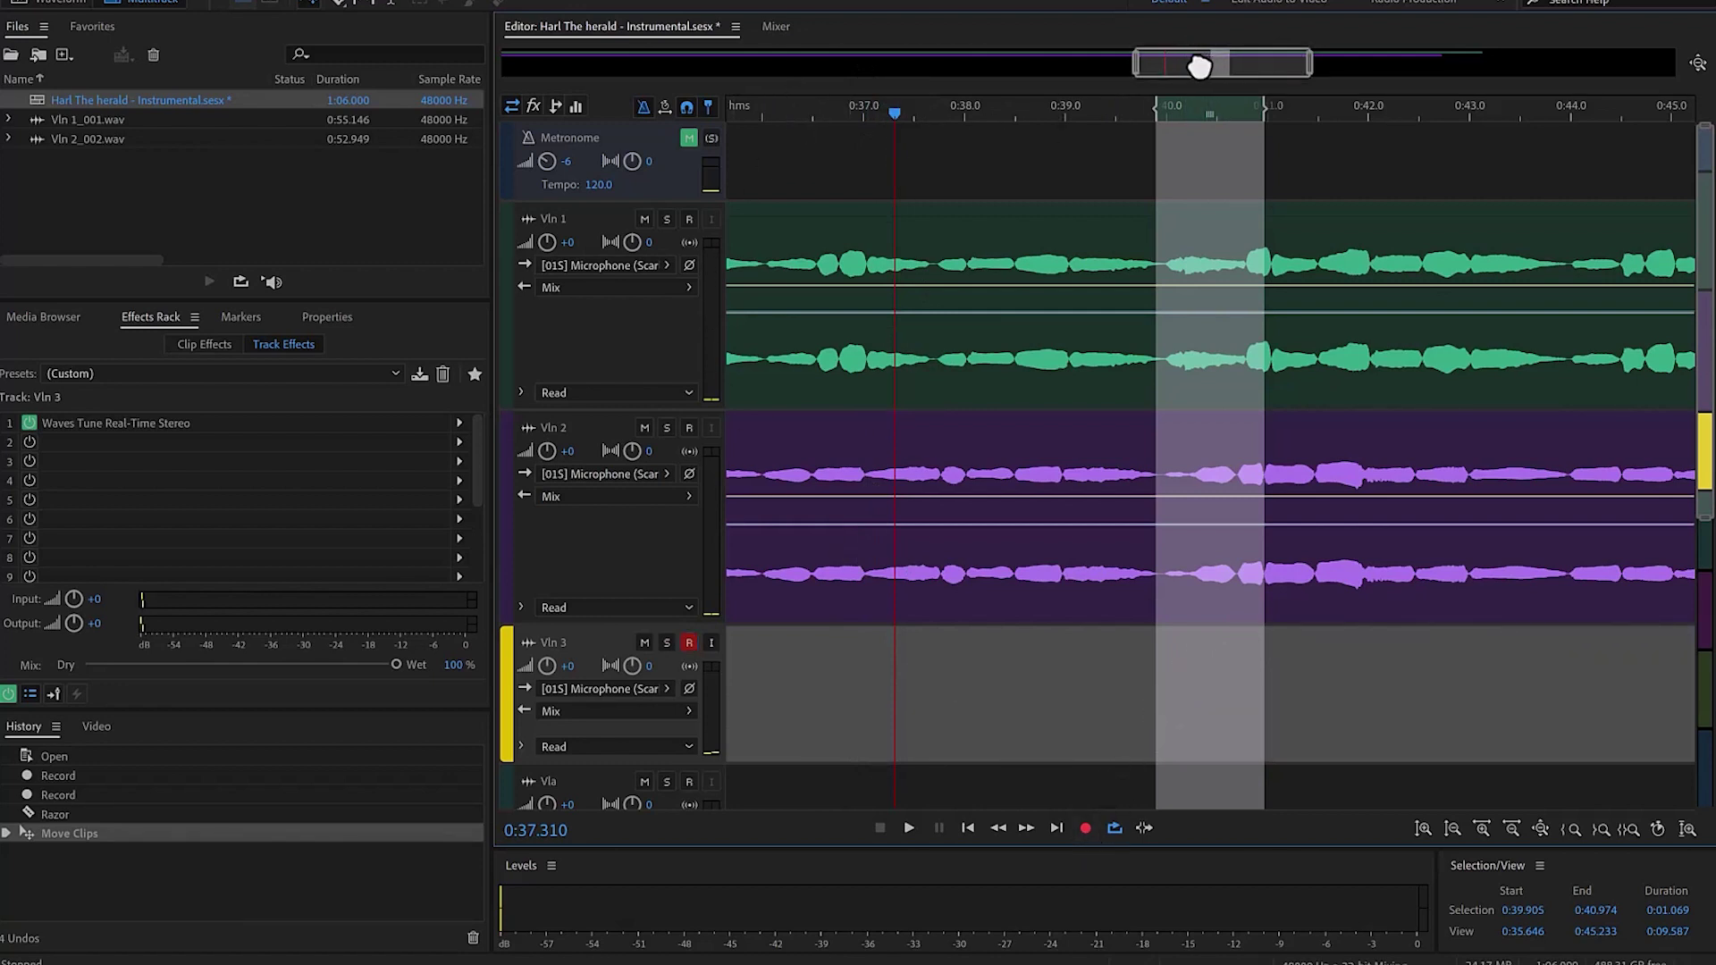
drag(1198, 67, 1128, 67)
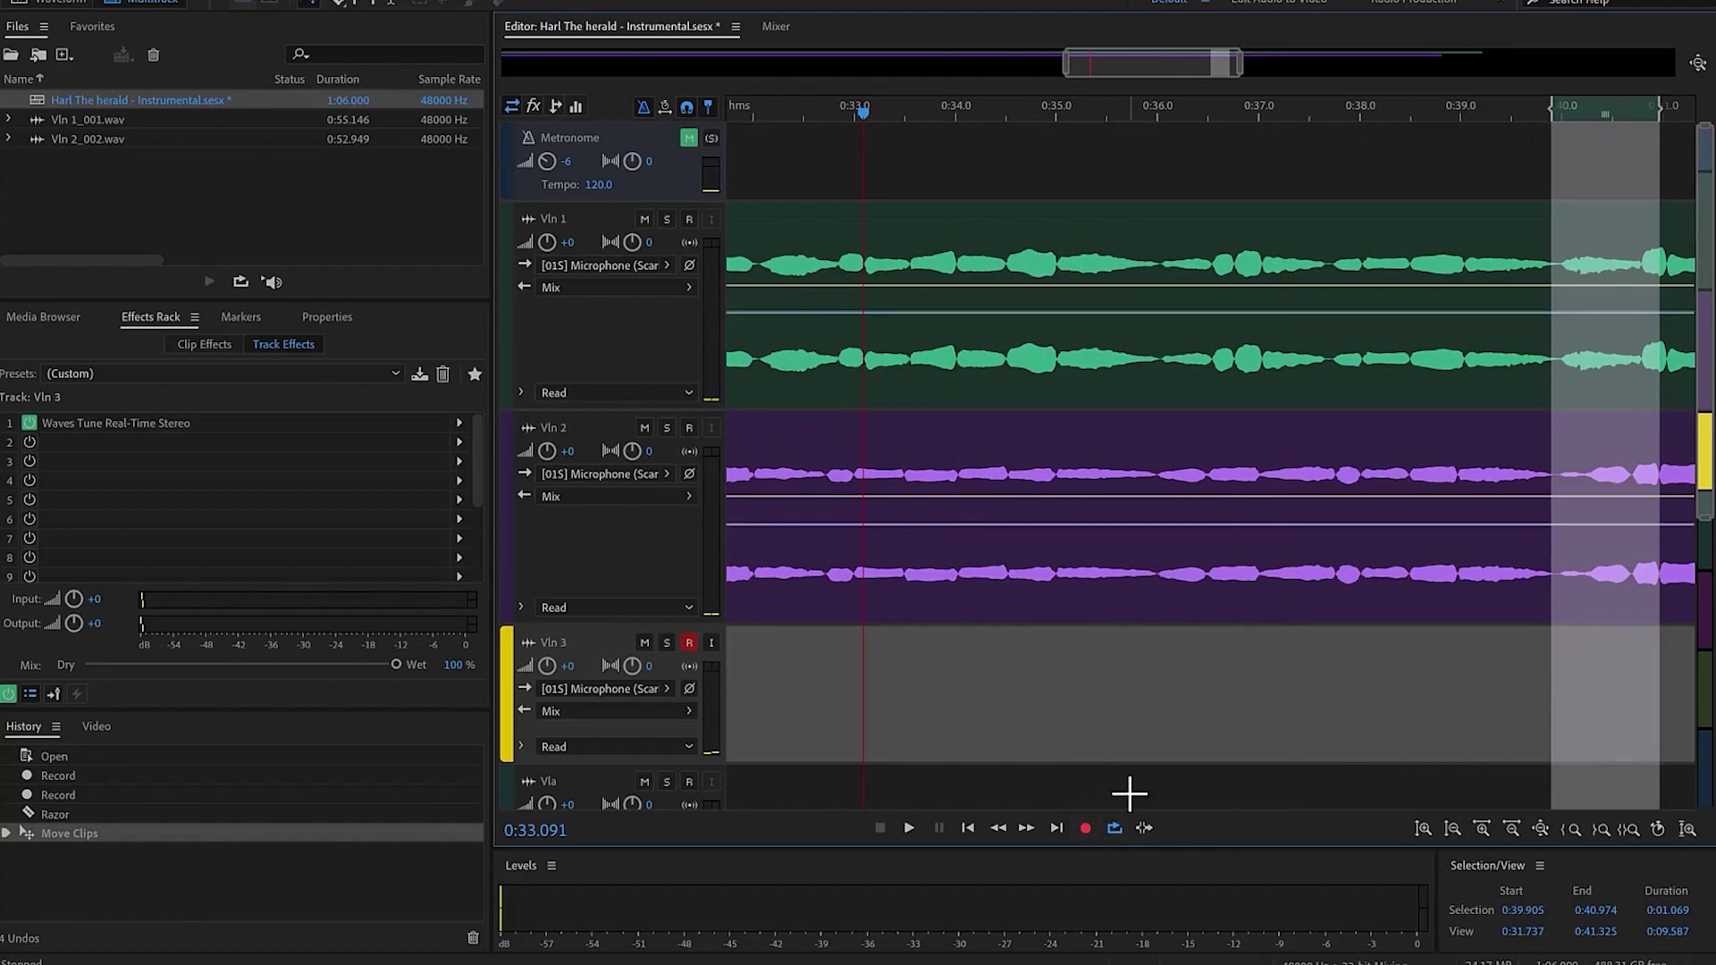
click(1084, 828)
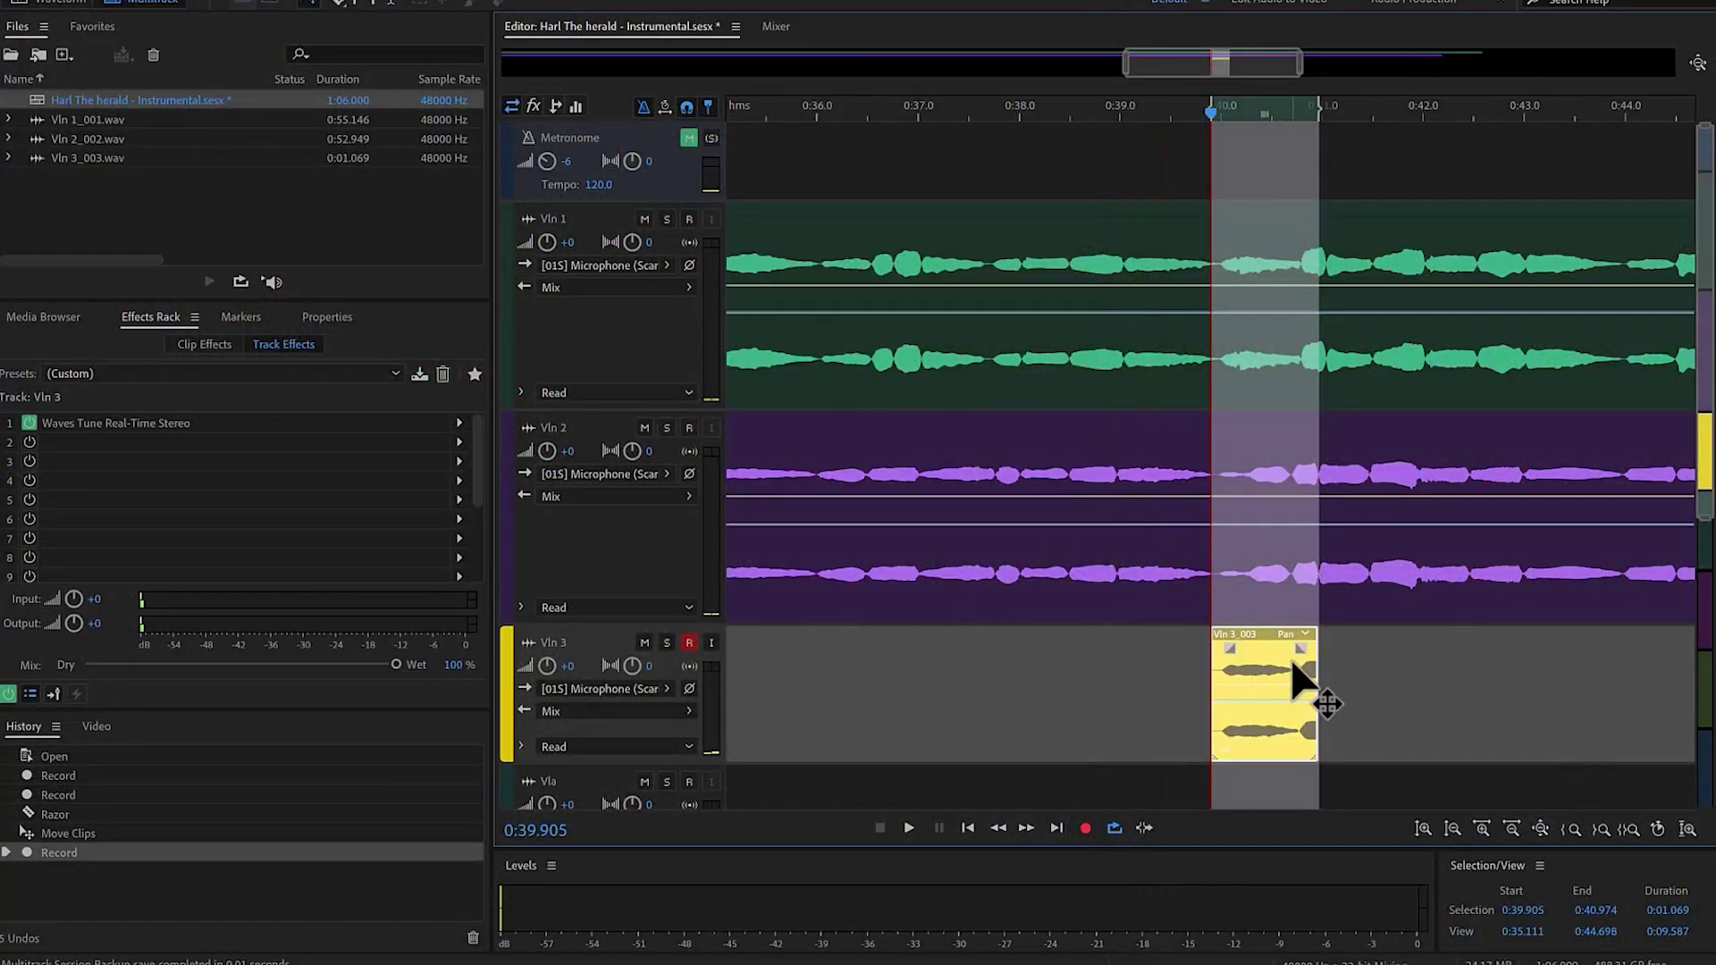
Step: Move the Vln 3_003 take up to the Vln 2 track and clear the time selection
key(alt+Up)
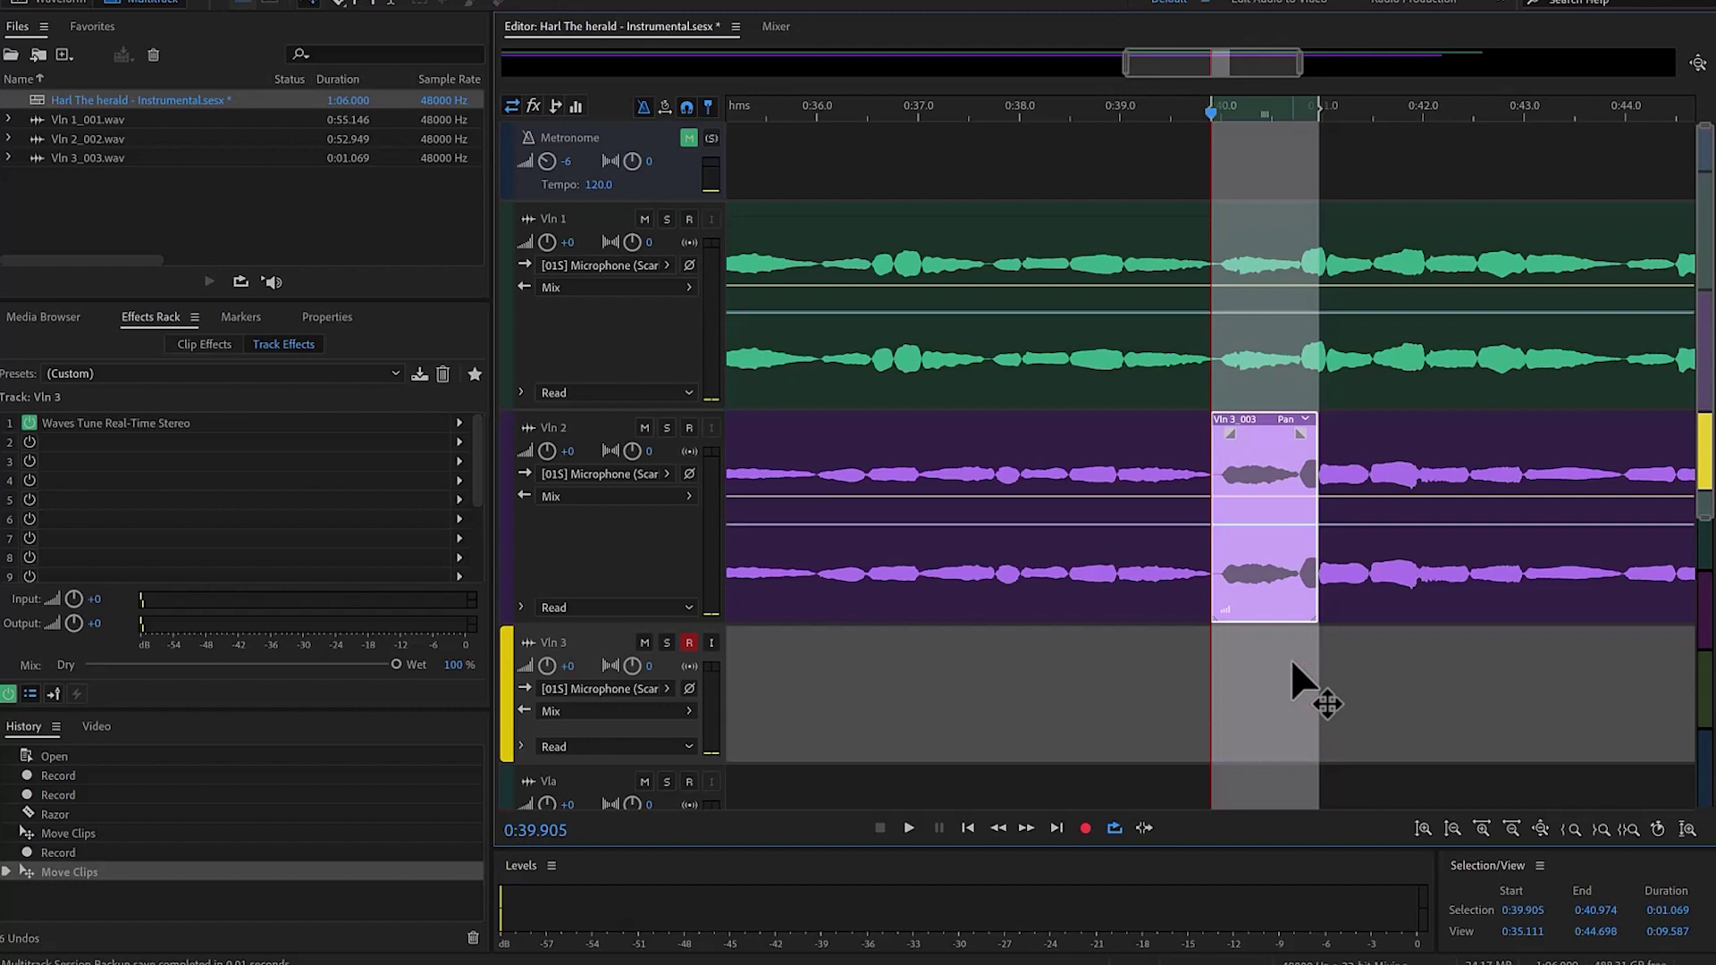
key(ctrl+shift+a)
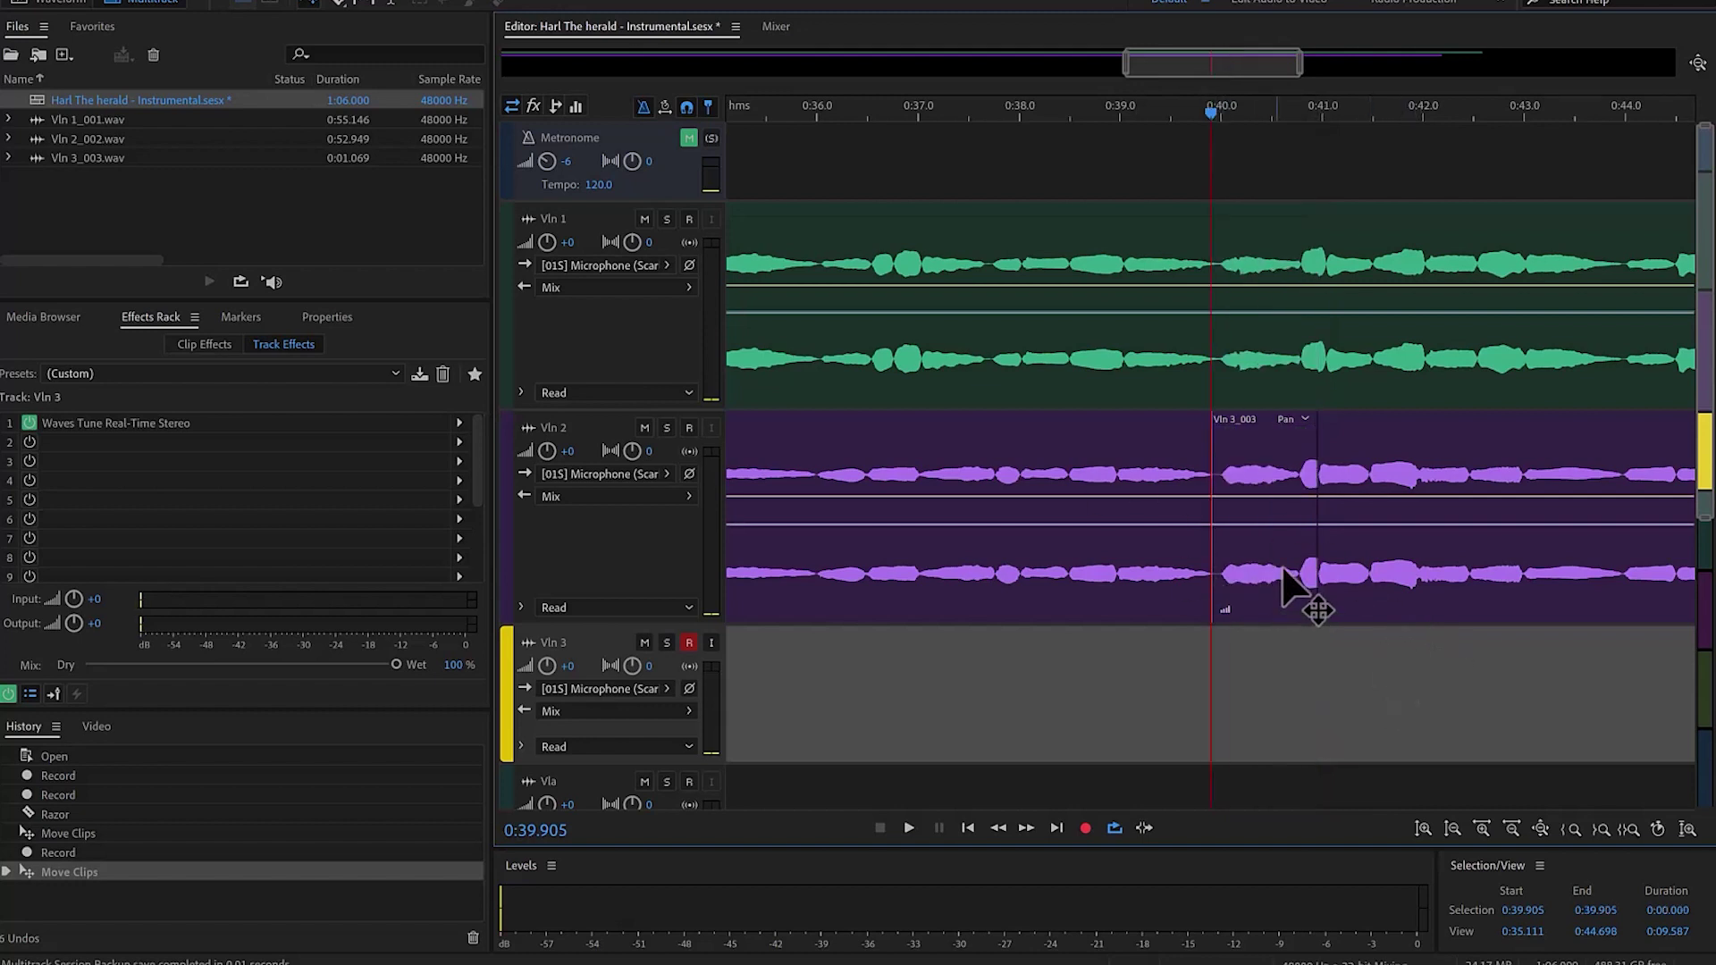
Step: Play back from 0:37.658 to check the replaced passage
click(983, 111)
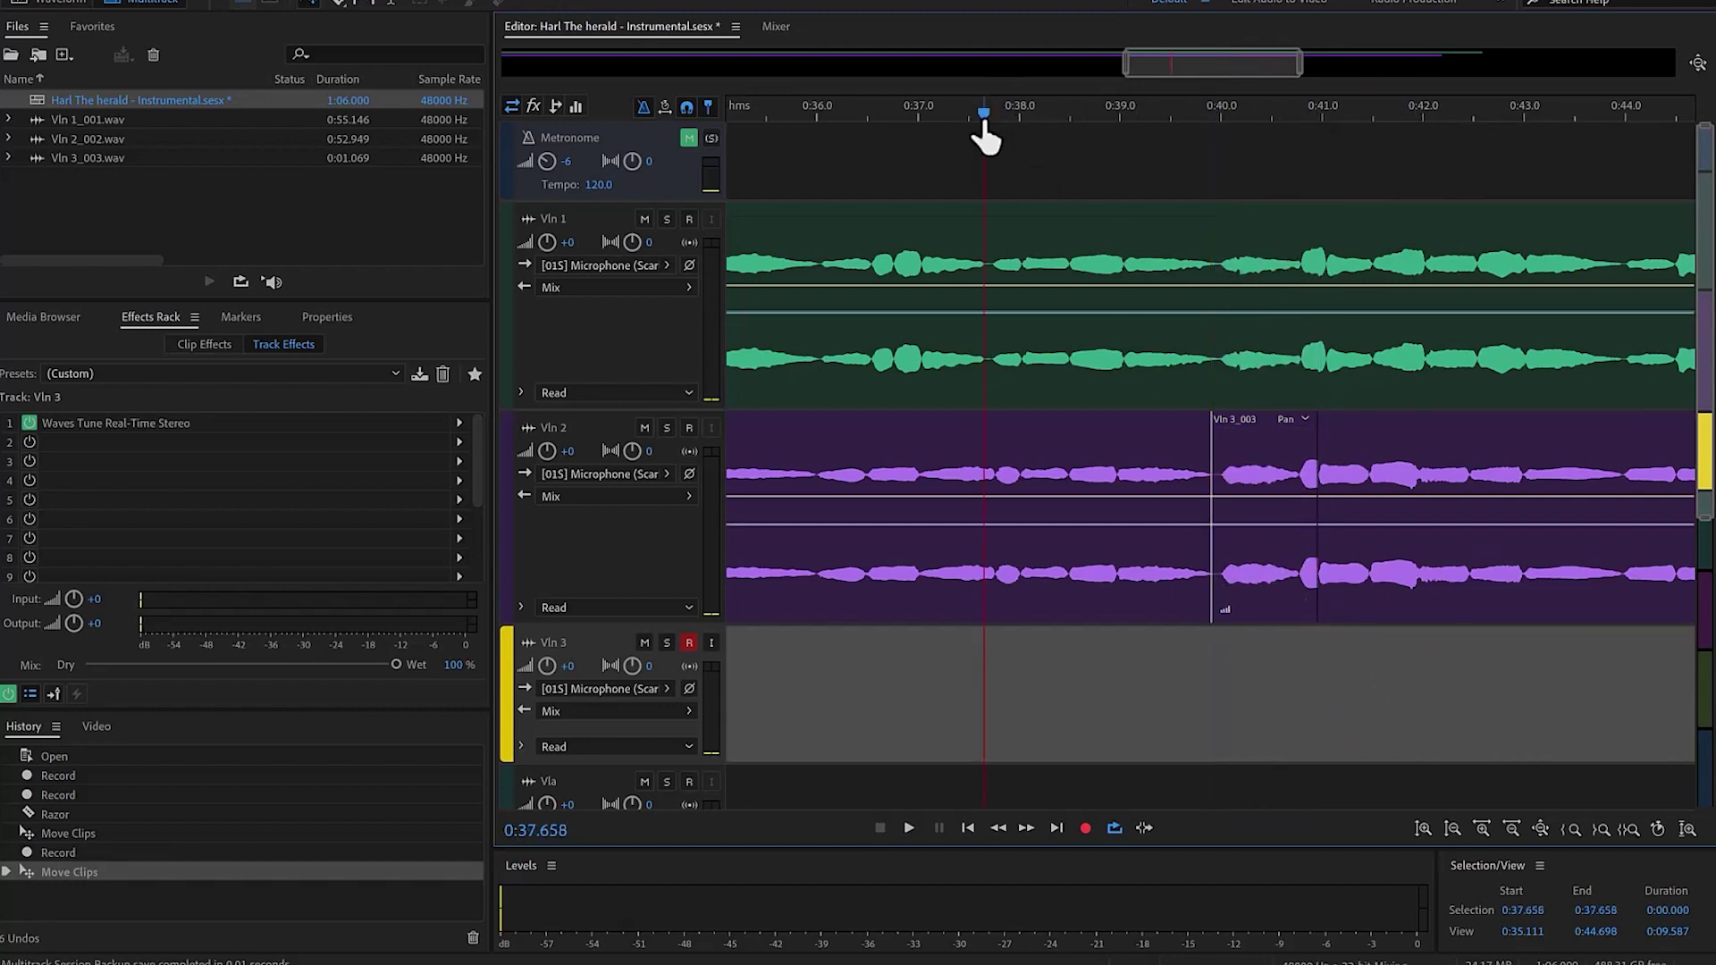
key(space)
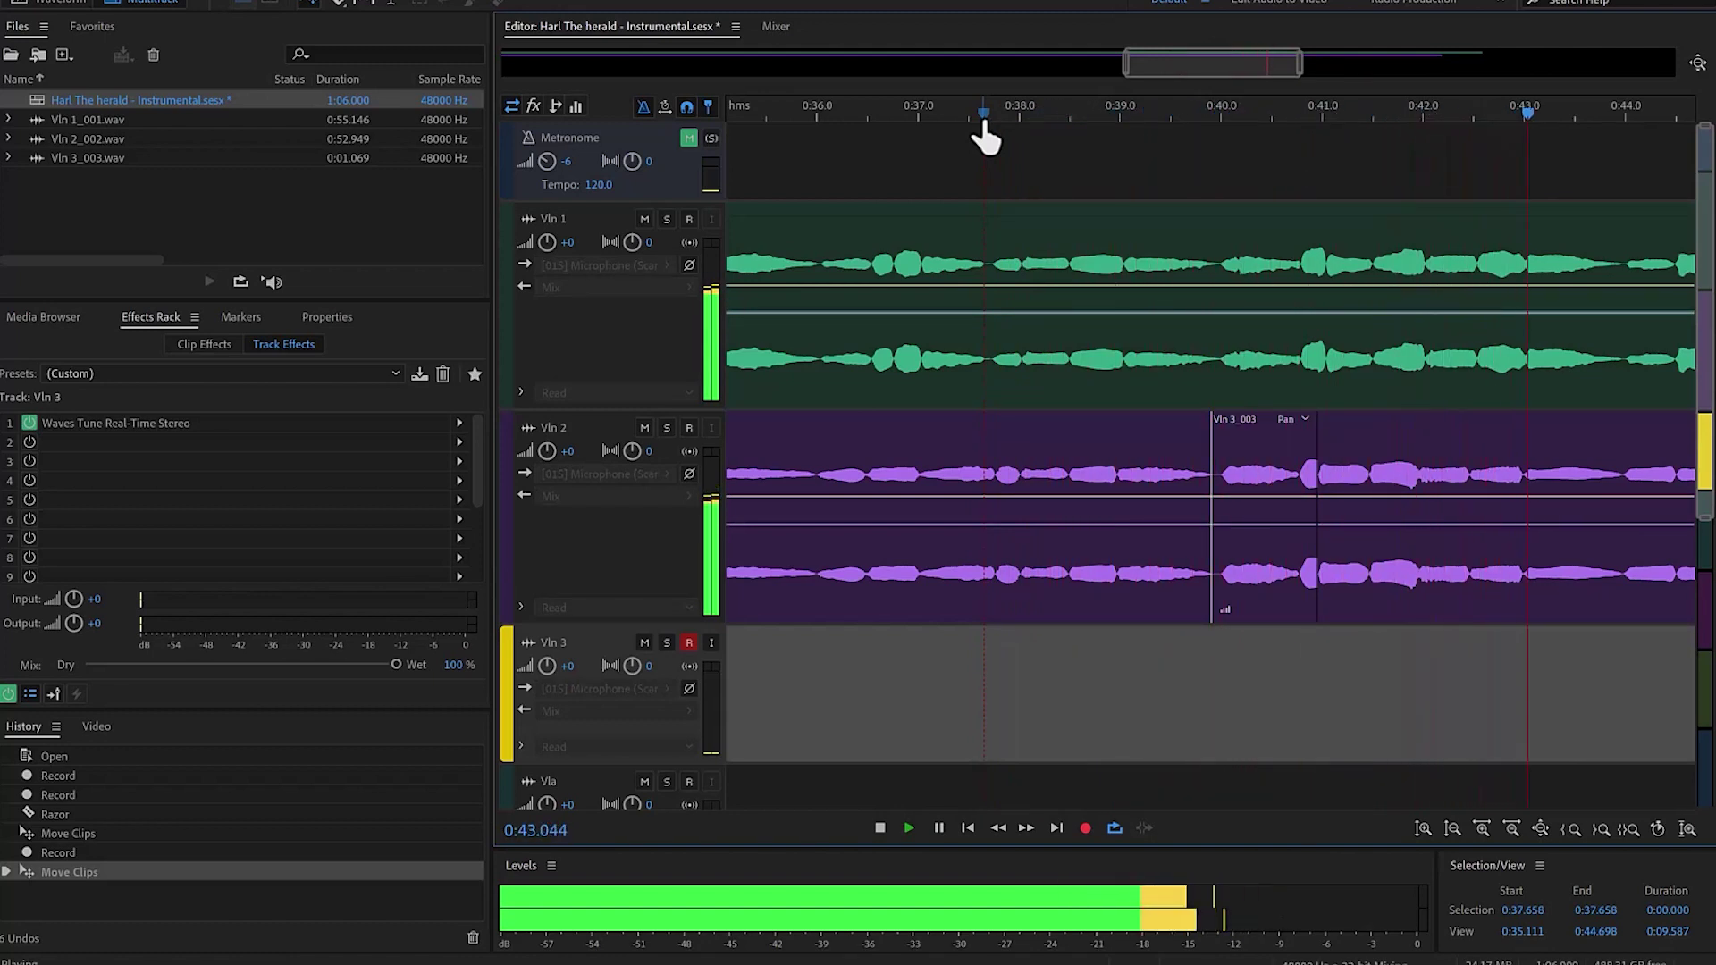
key(space)
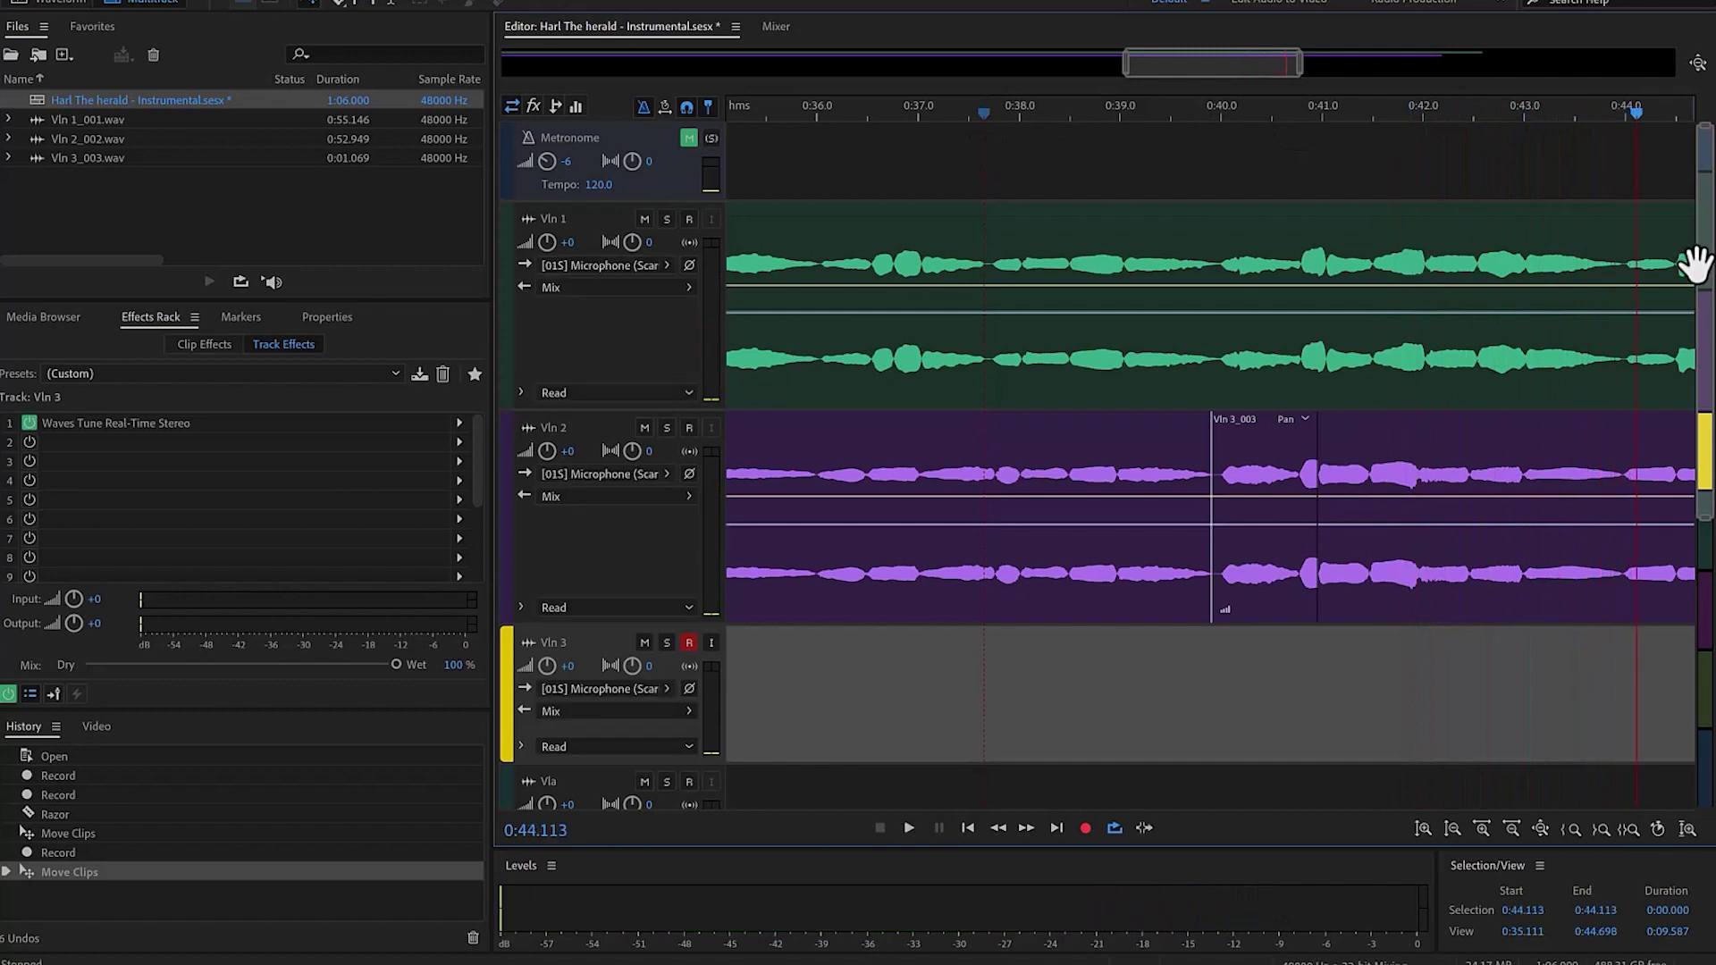
Step: Delete the Vln 3_003 take and select from 0:39.935 to the session end
click(1279, 487)
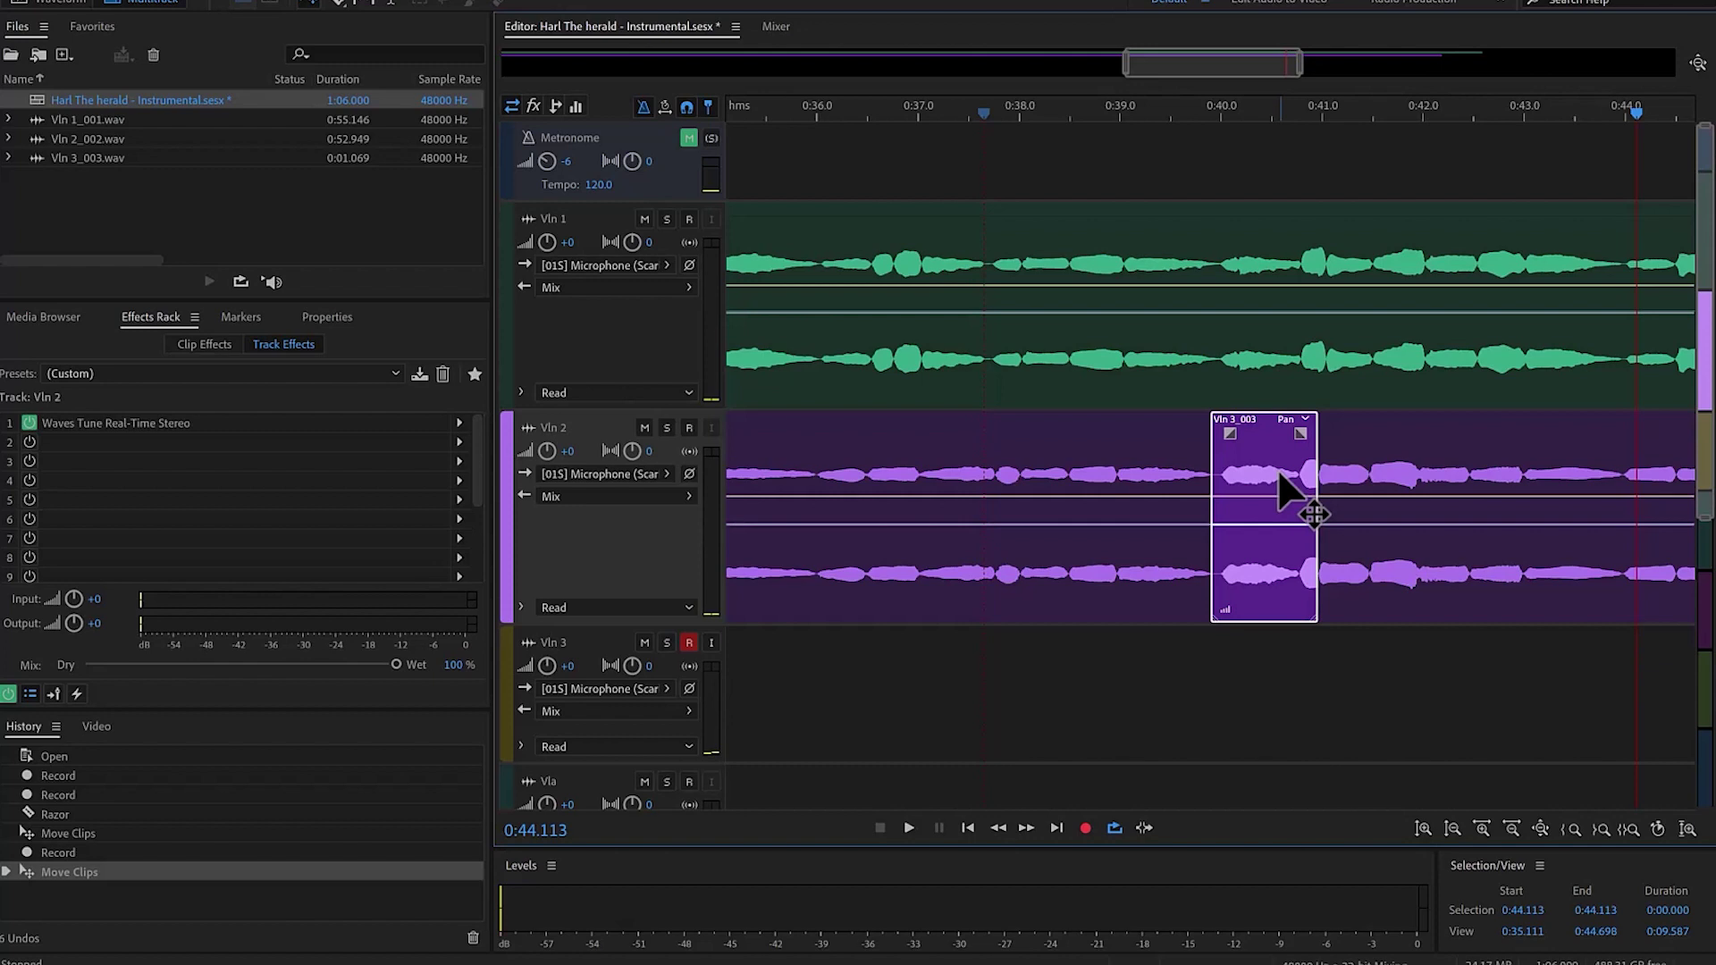
key(Delete)
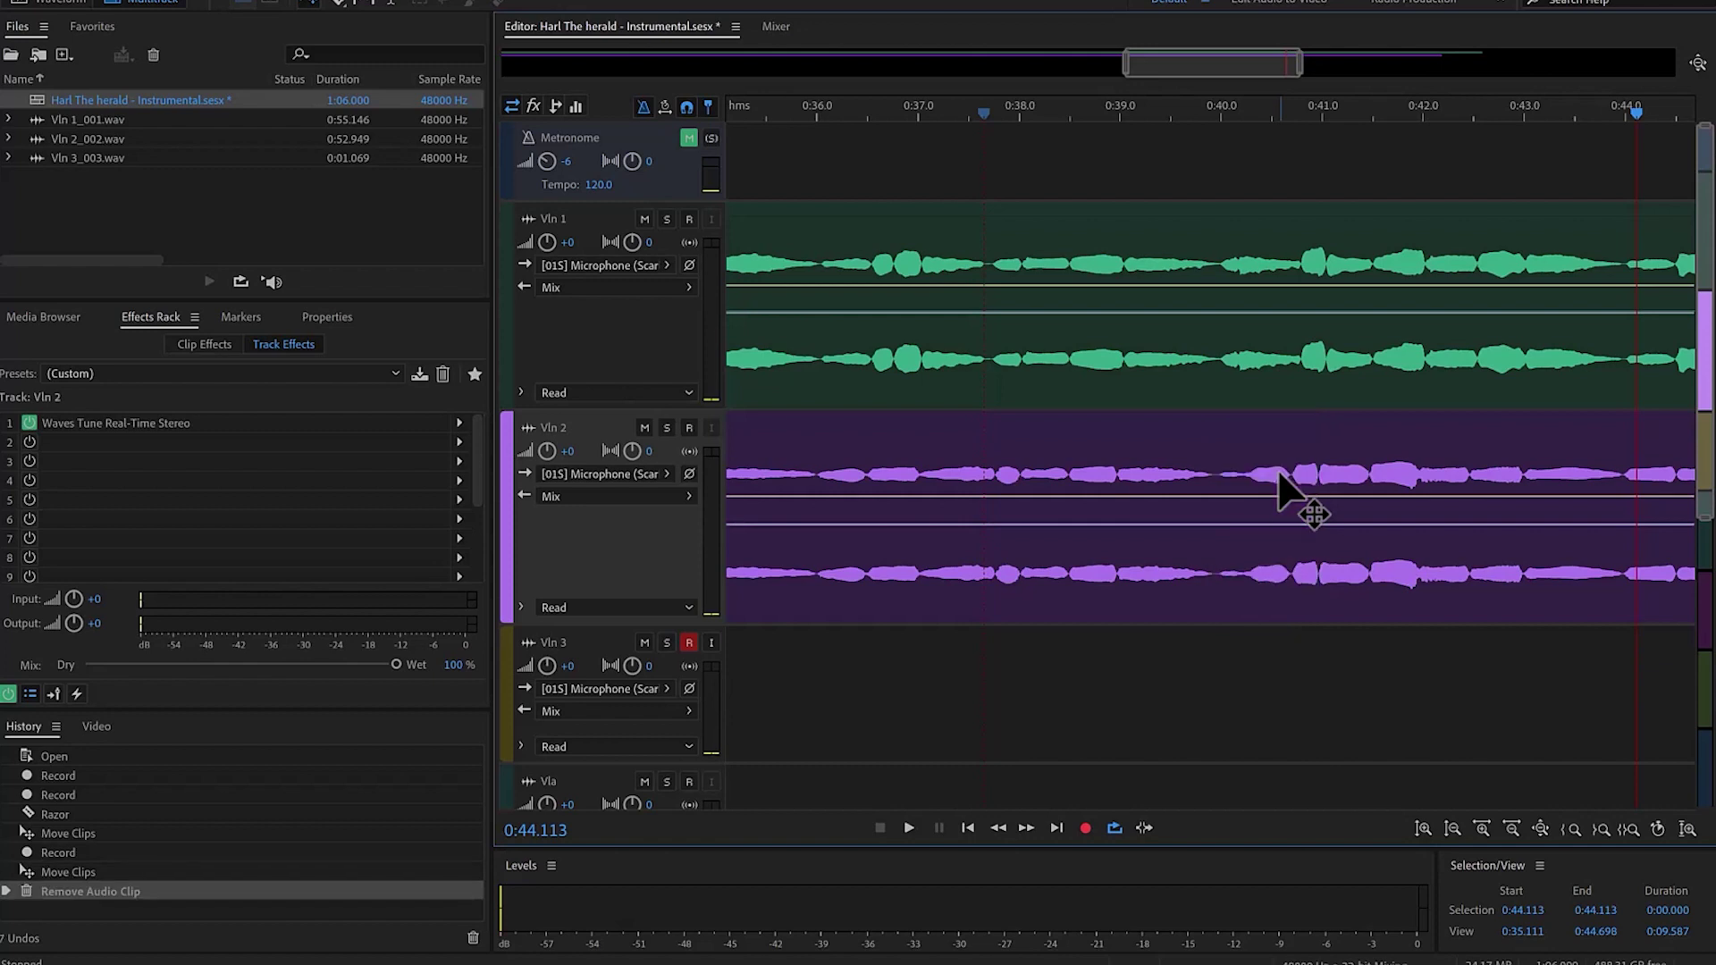
click(1213, 114)
key(shift+End)
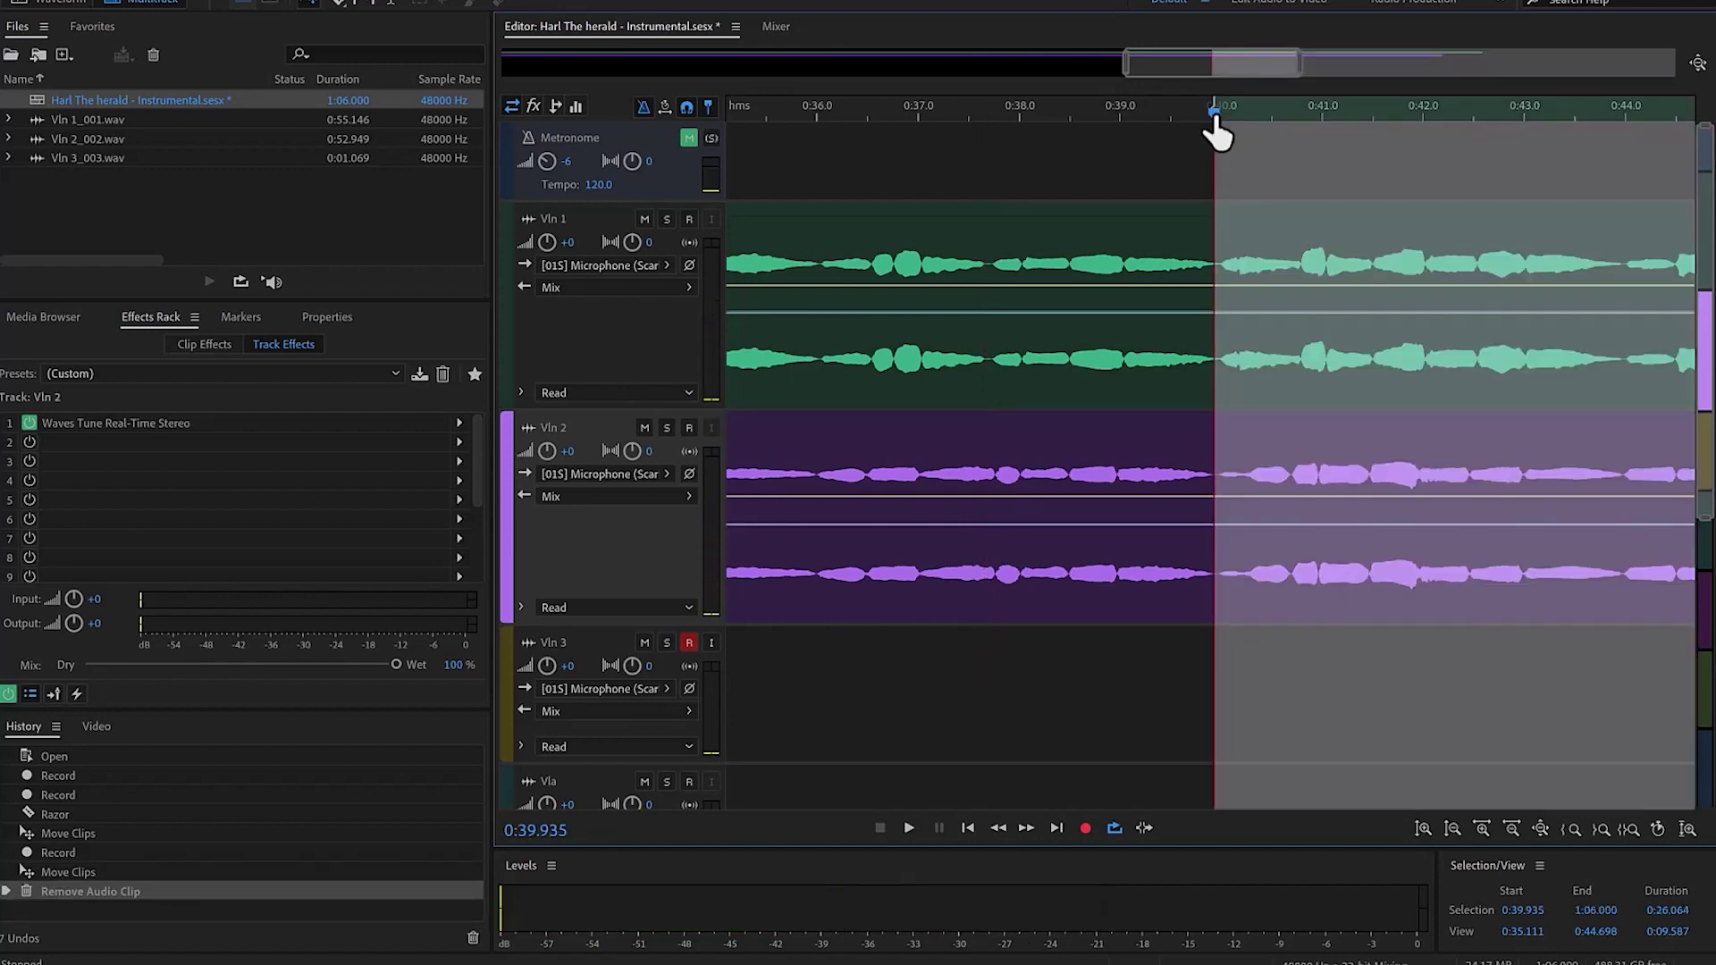
Step: End the selection at 0:43.966 and make Vln 3 the current track
click(1622, 114)
shift+click(1622, 114)
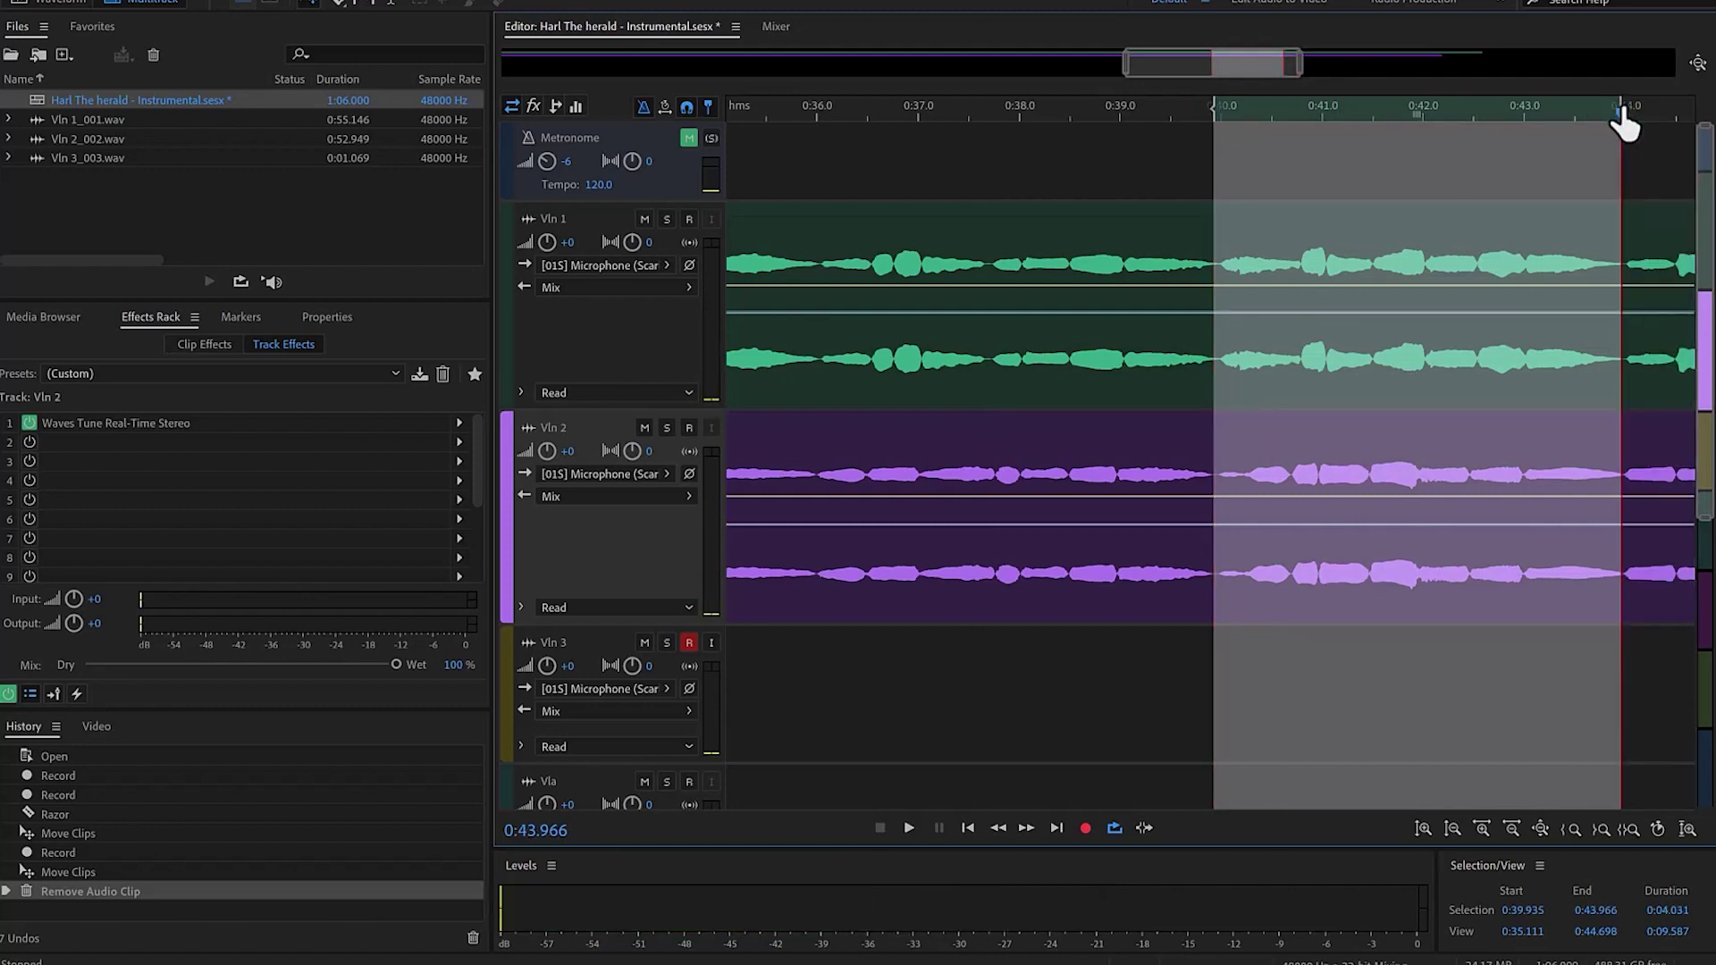
click(777, 111)
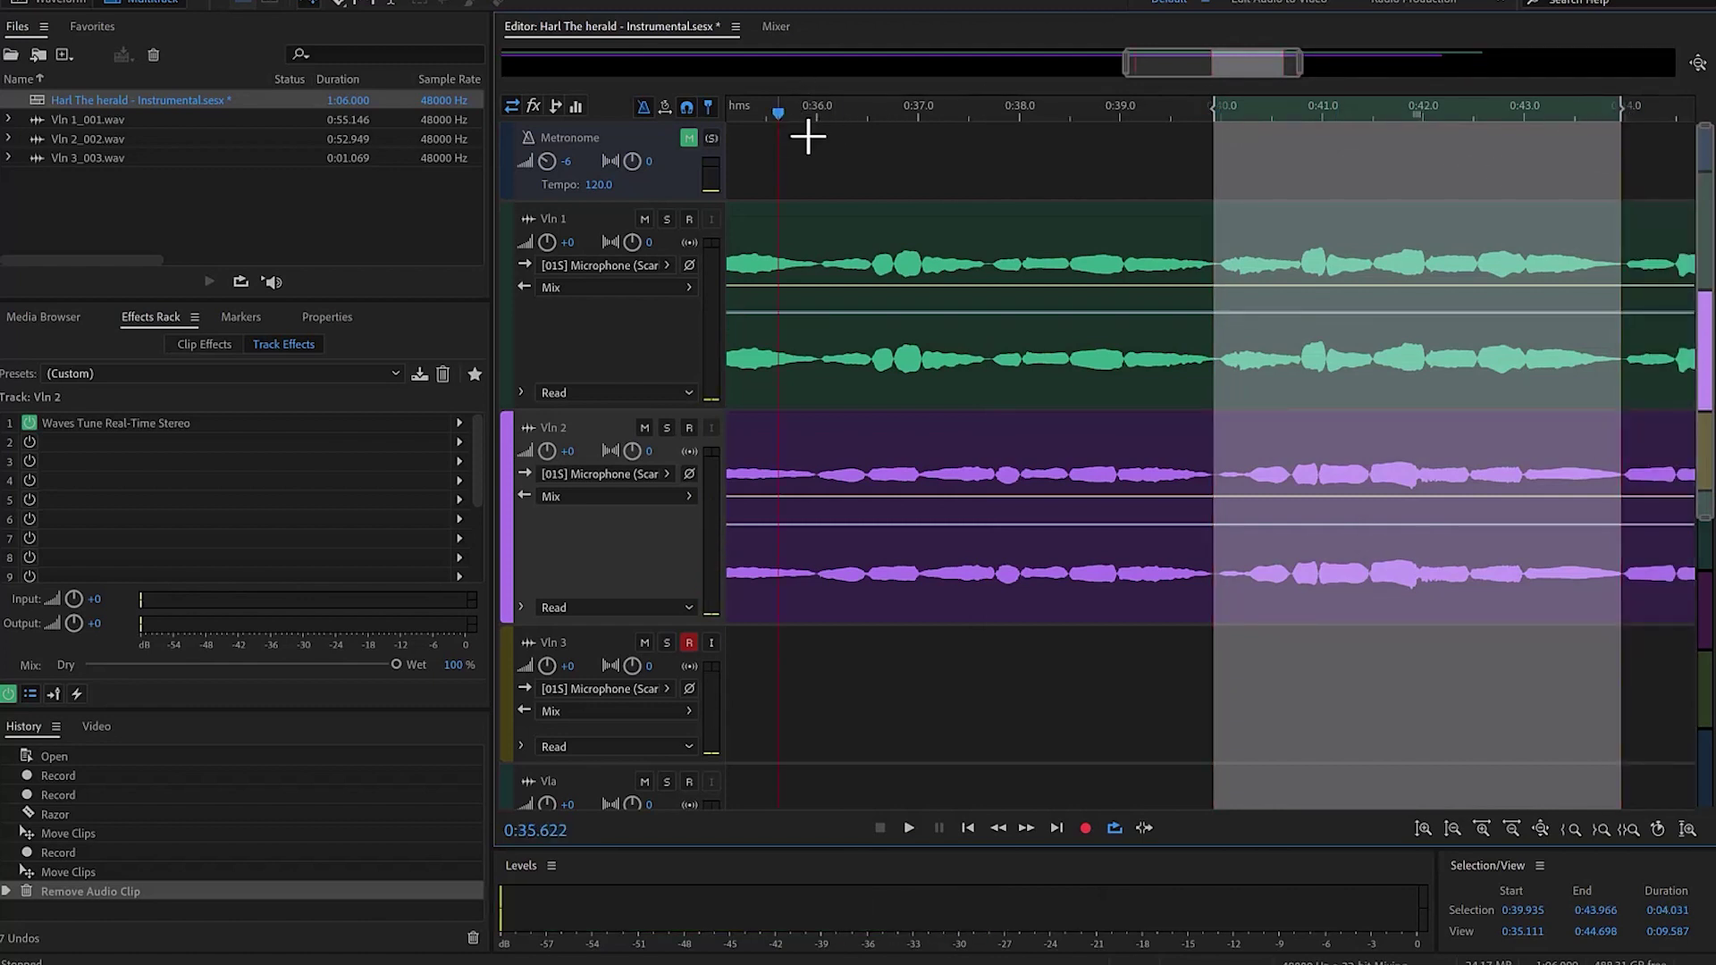
click(684, 643)
scroll(957, 460, down, 2)
scroll(956, 460, up, 2)
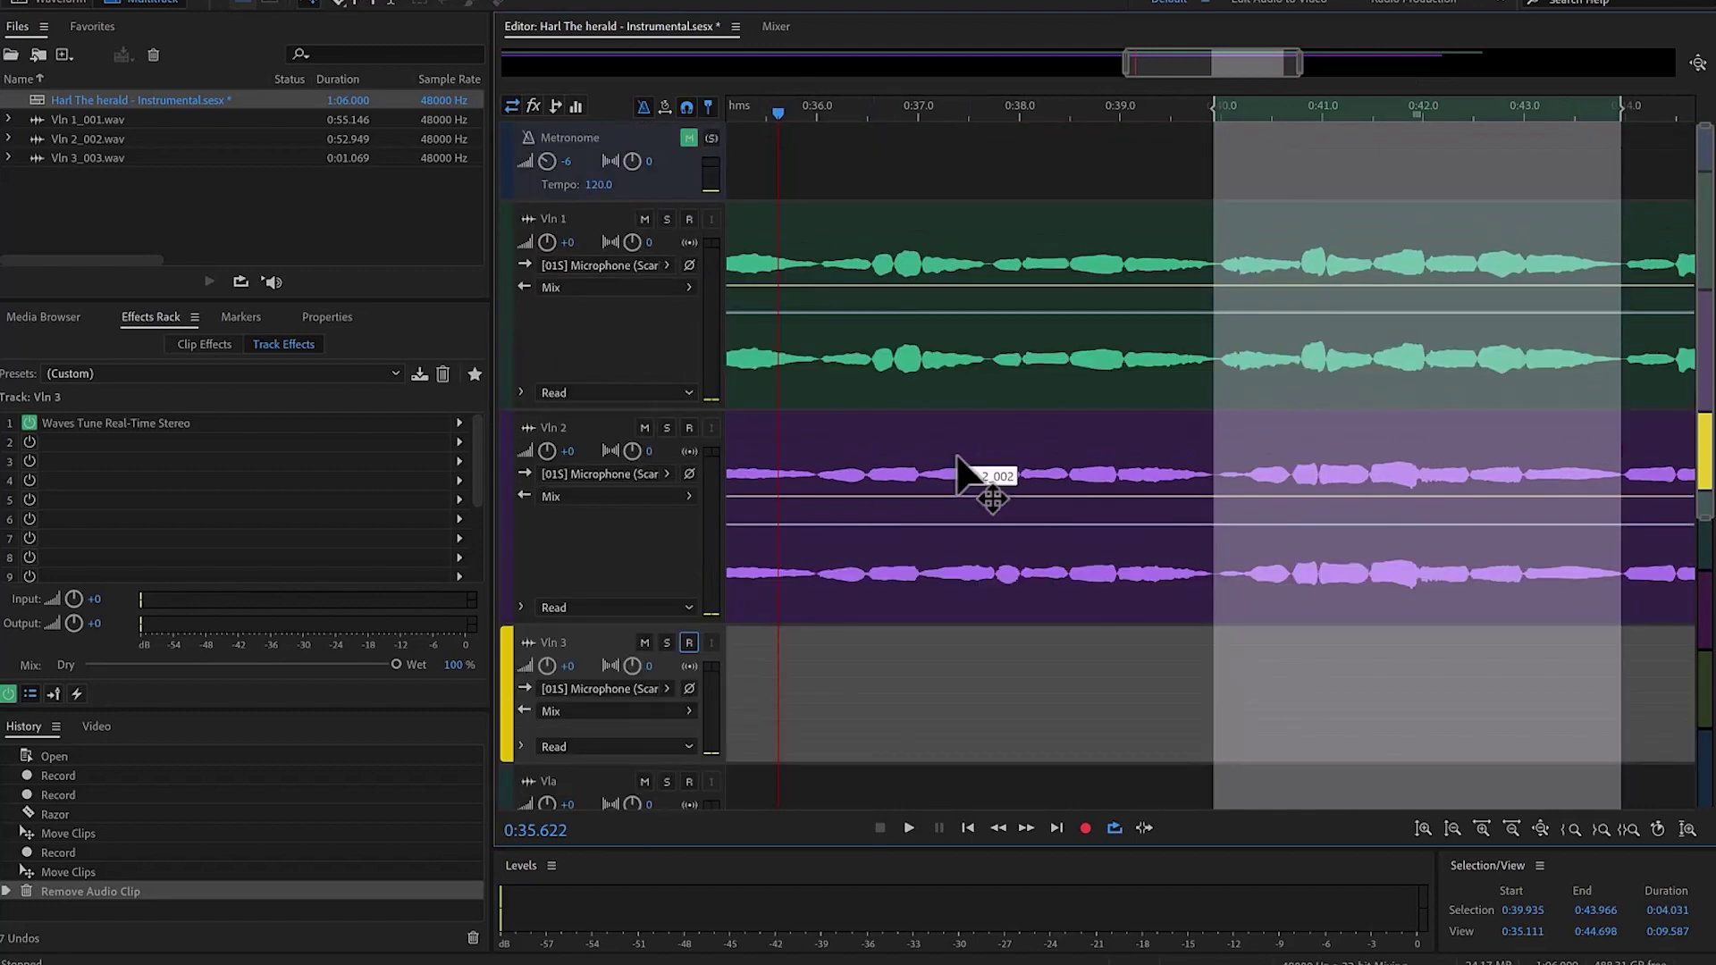
drag(1182, 63, 1110, 71)
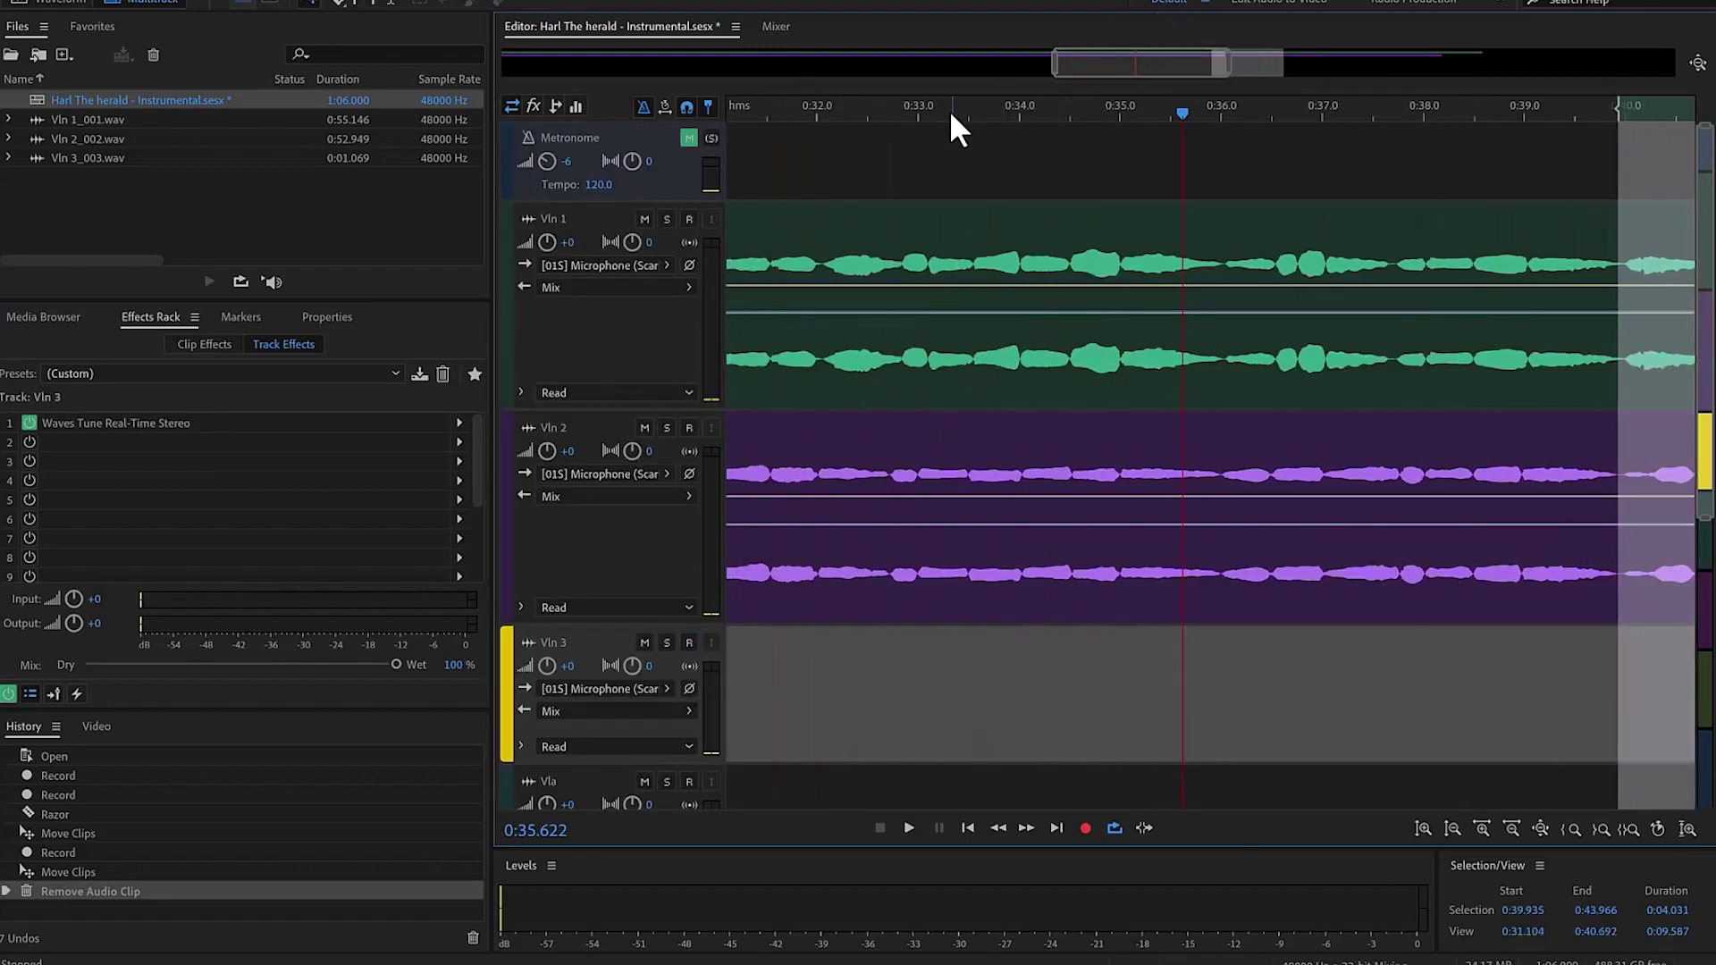
Step: Record the replacement on Vln 3, retrying with arming and pre-roll from 0:31.556
click(949, 114)
click(1085, 829)
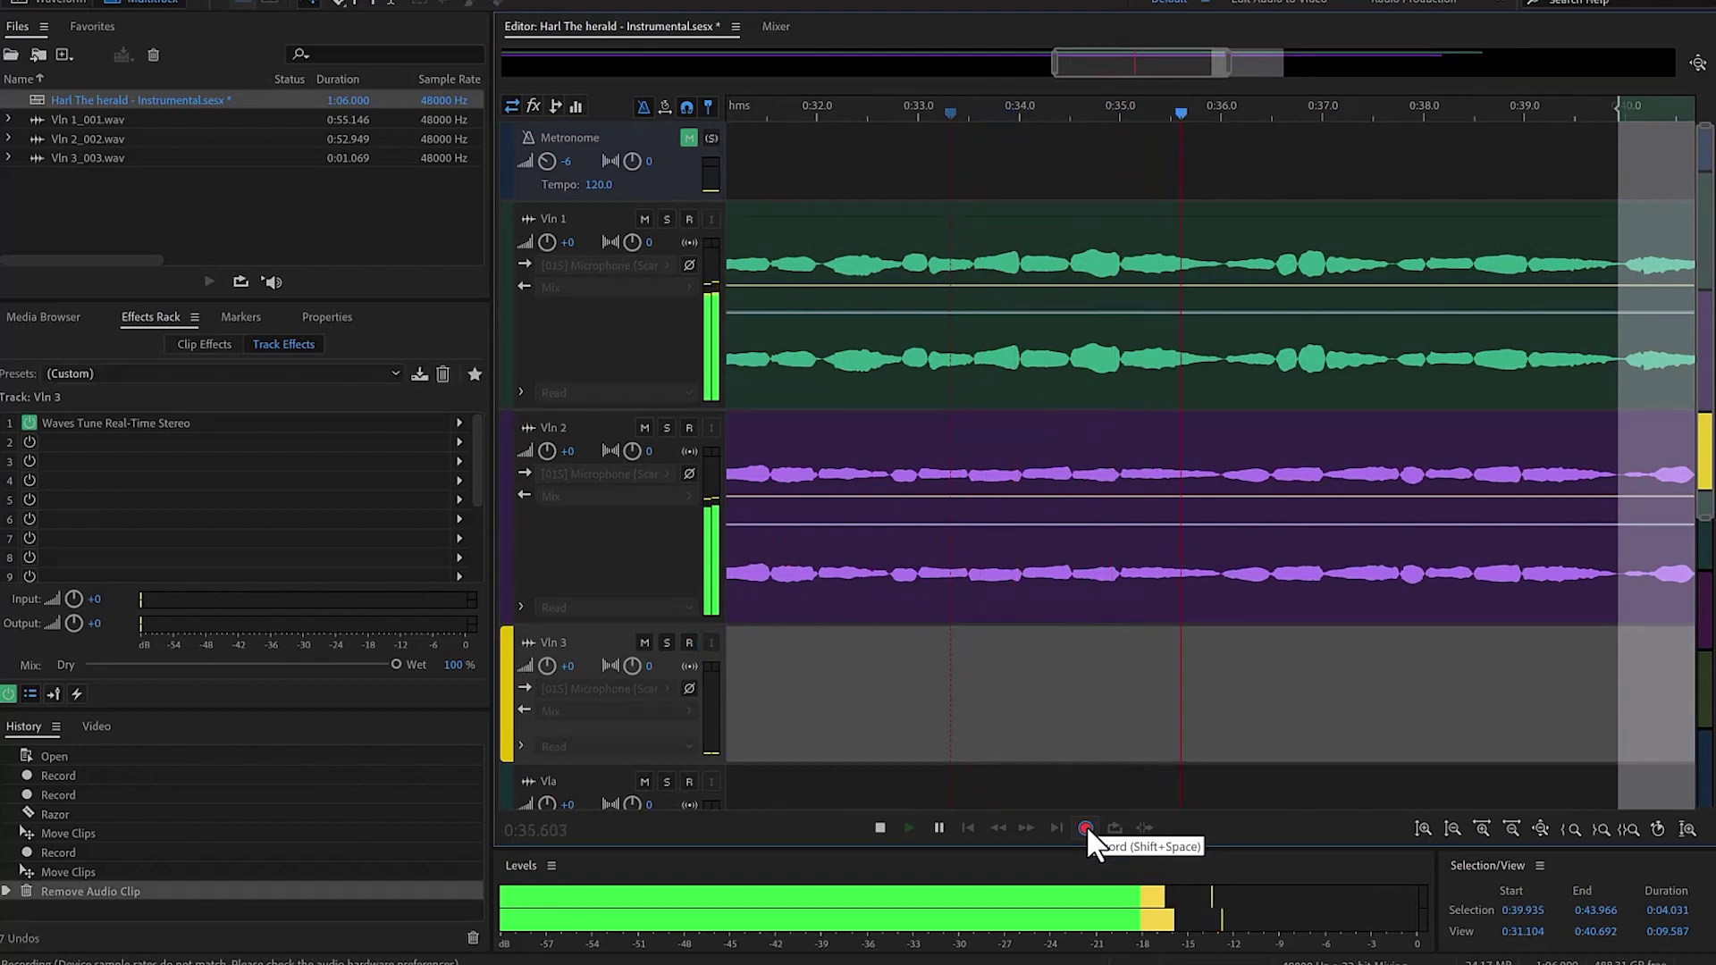
click(1086, 829)
click(689, 643)
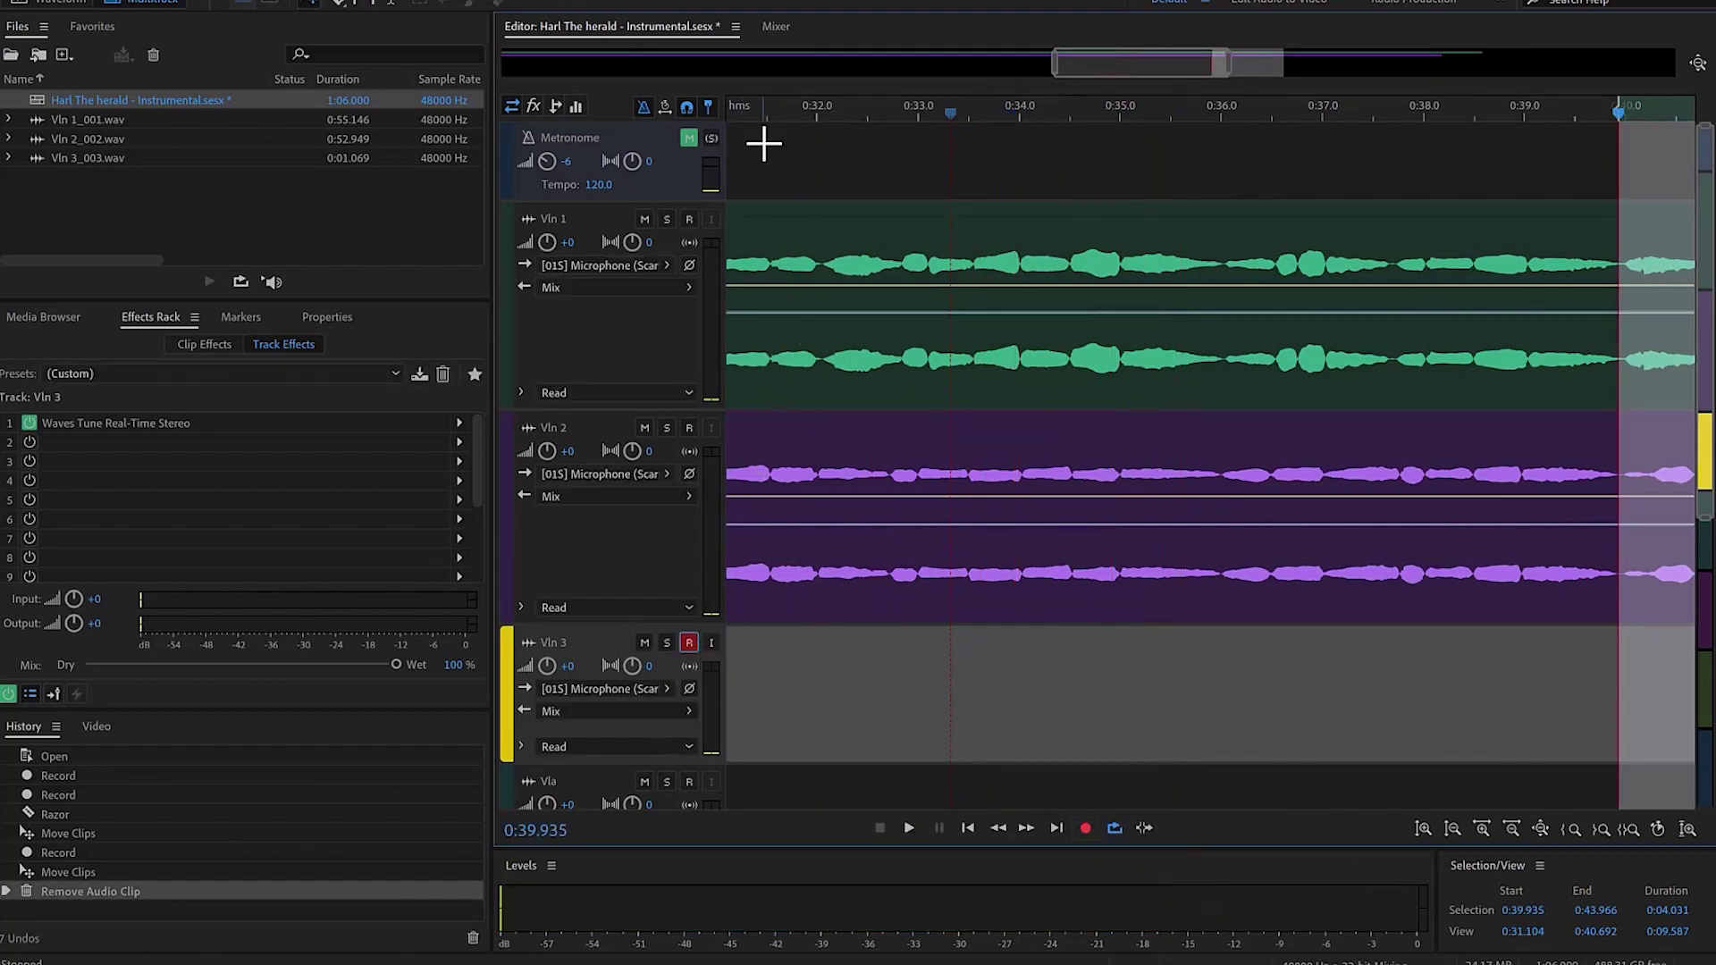
click(772, 112)
click(1084, 827)
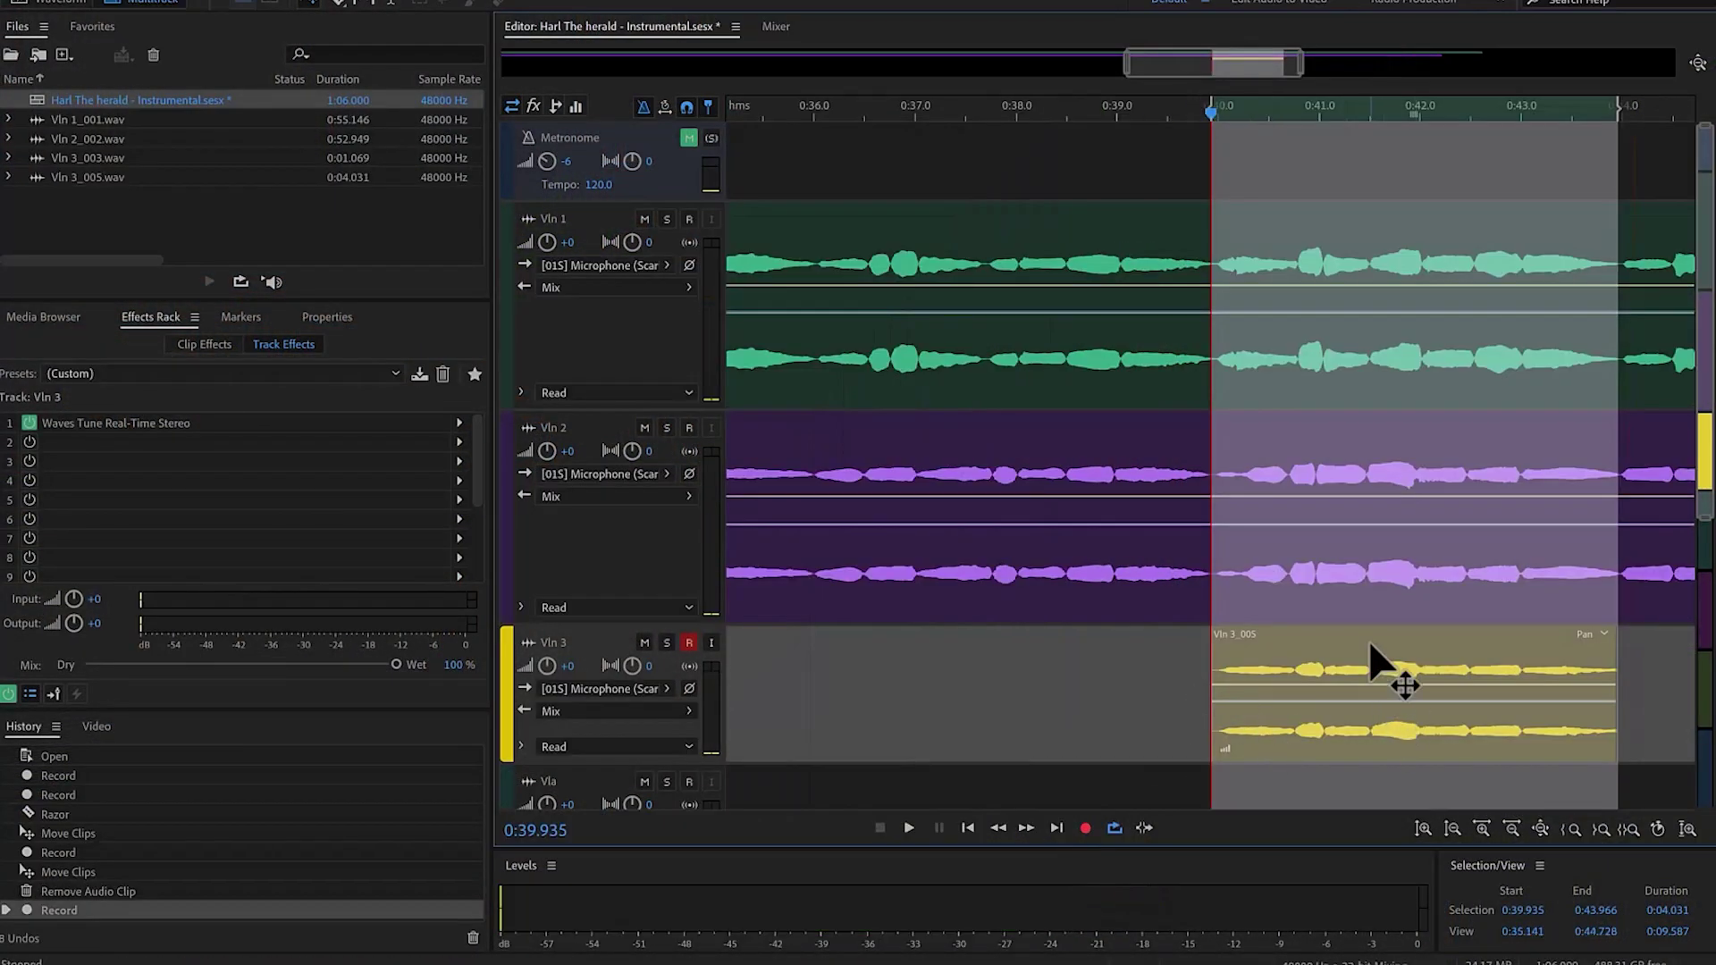
Step: Move the Vln 3_005 take up to Vln 2, clear the selection, and play from 0:36.063
click(1372, 646)
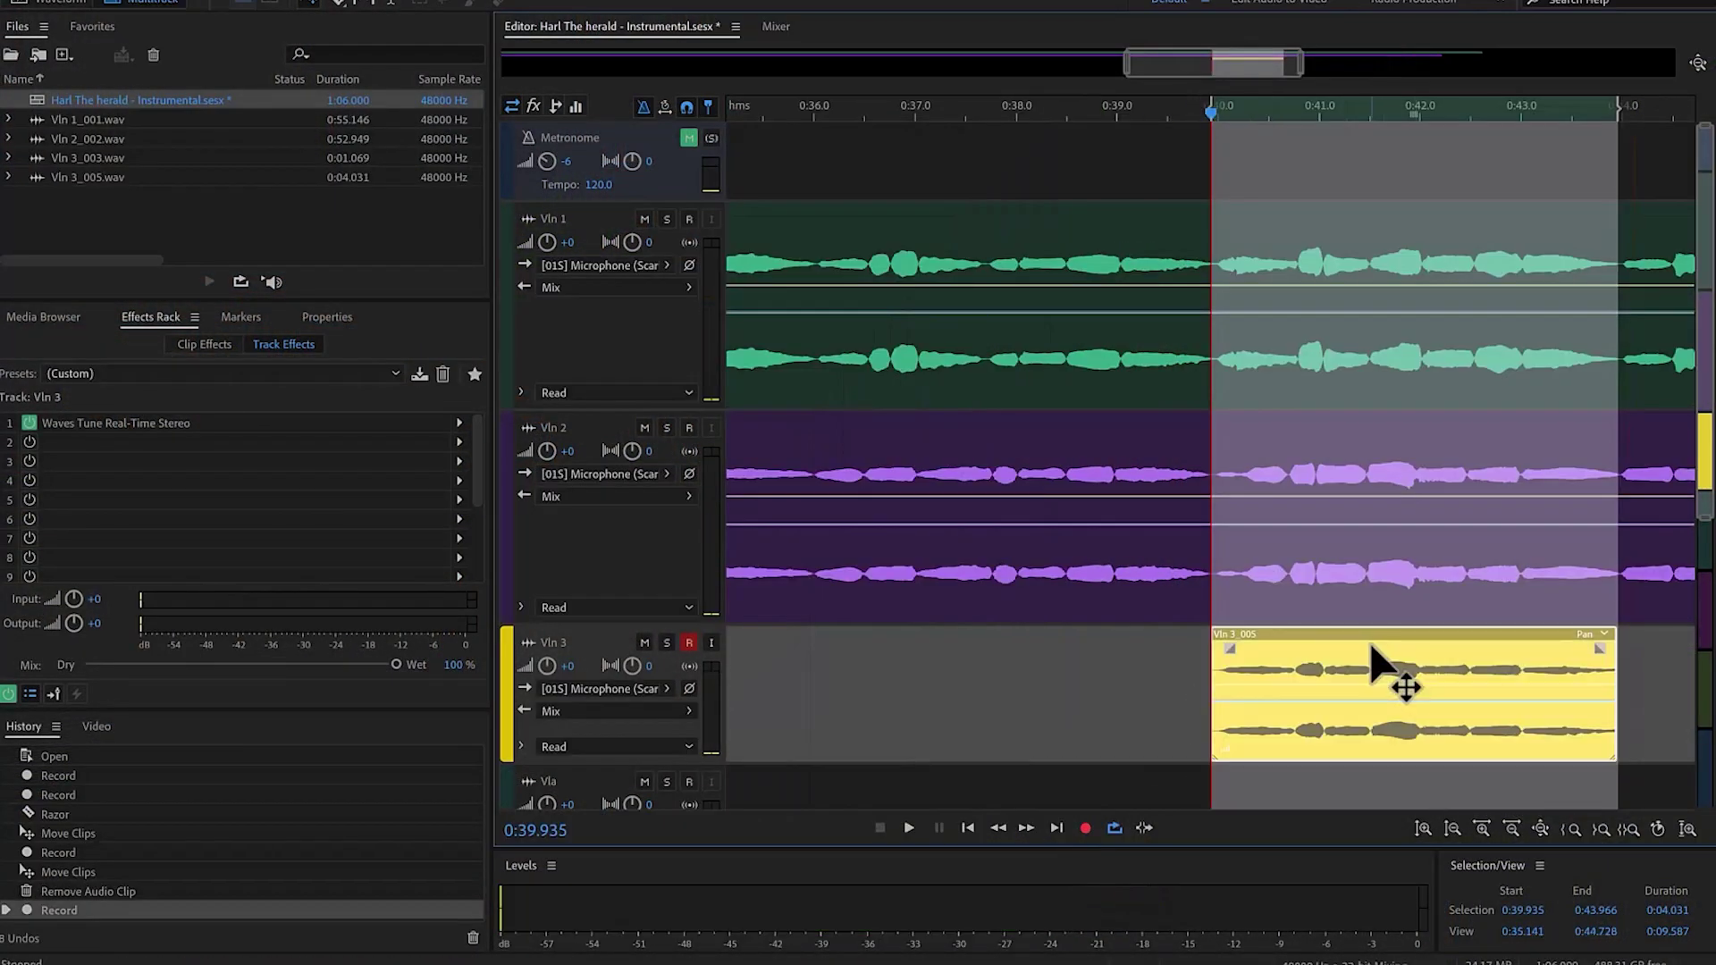
key(alt+Up)
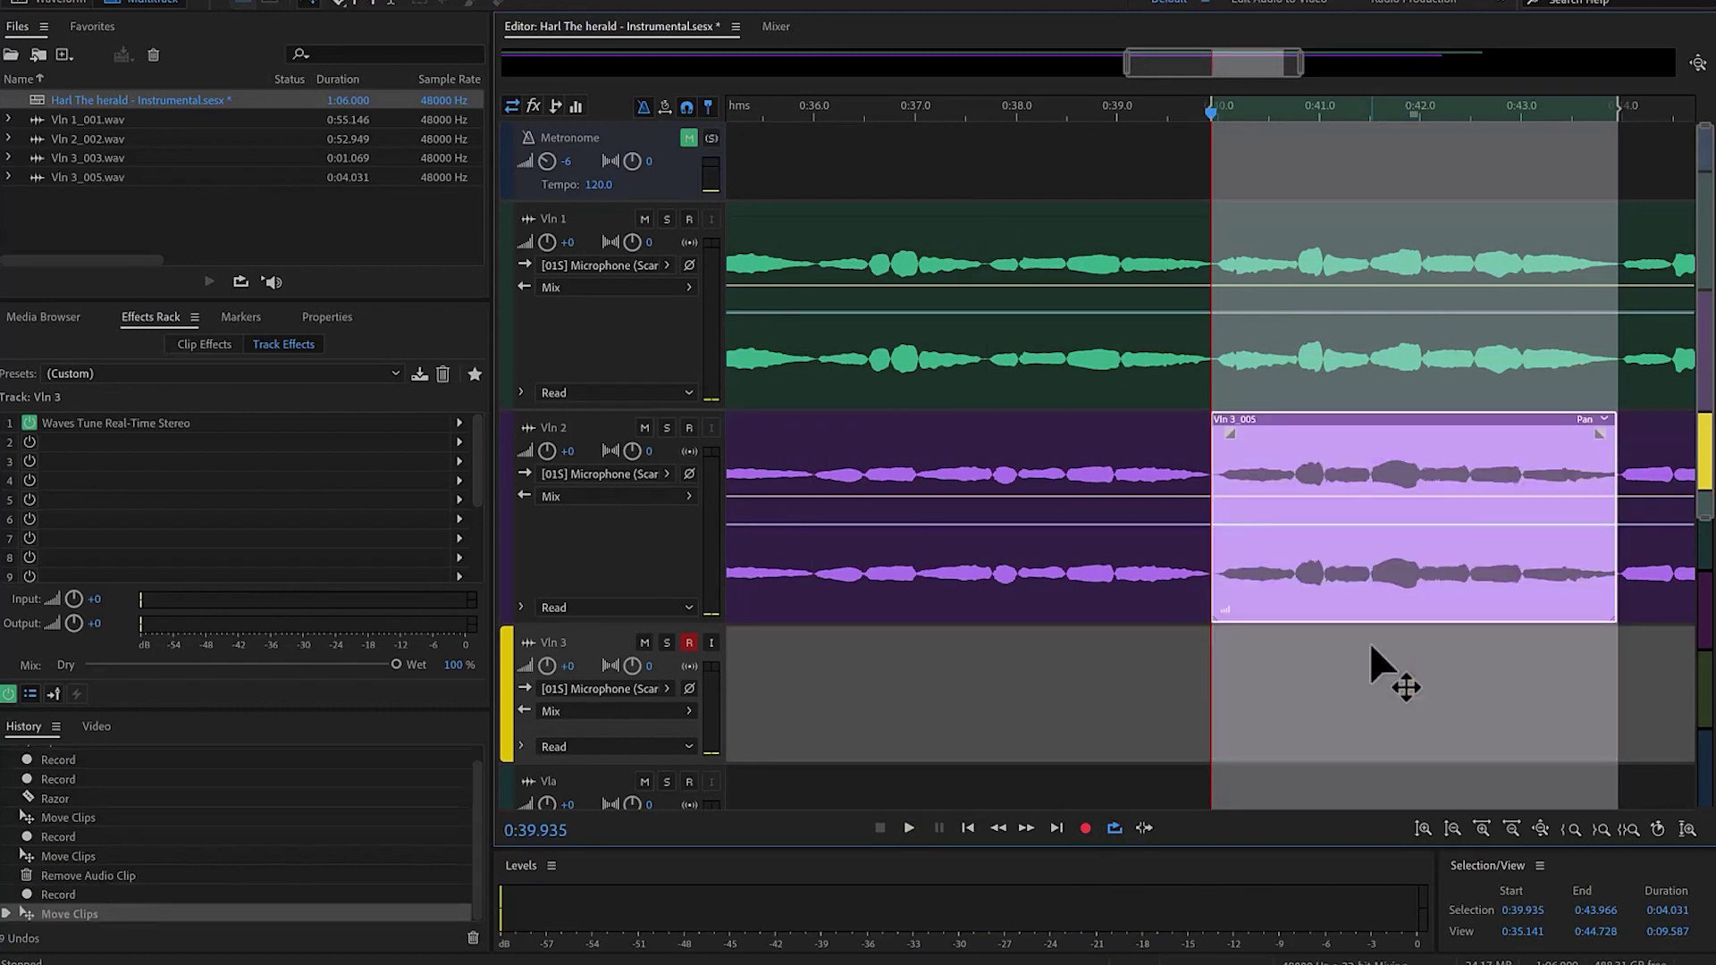
click(1052, 113)
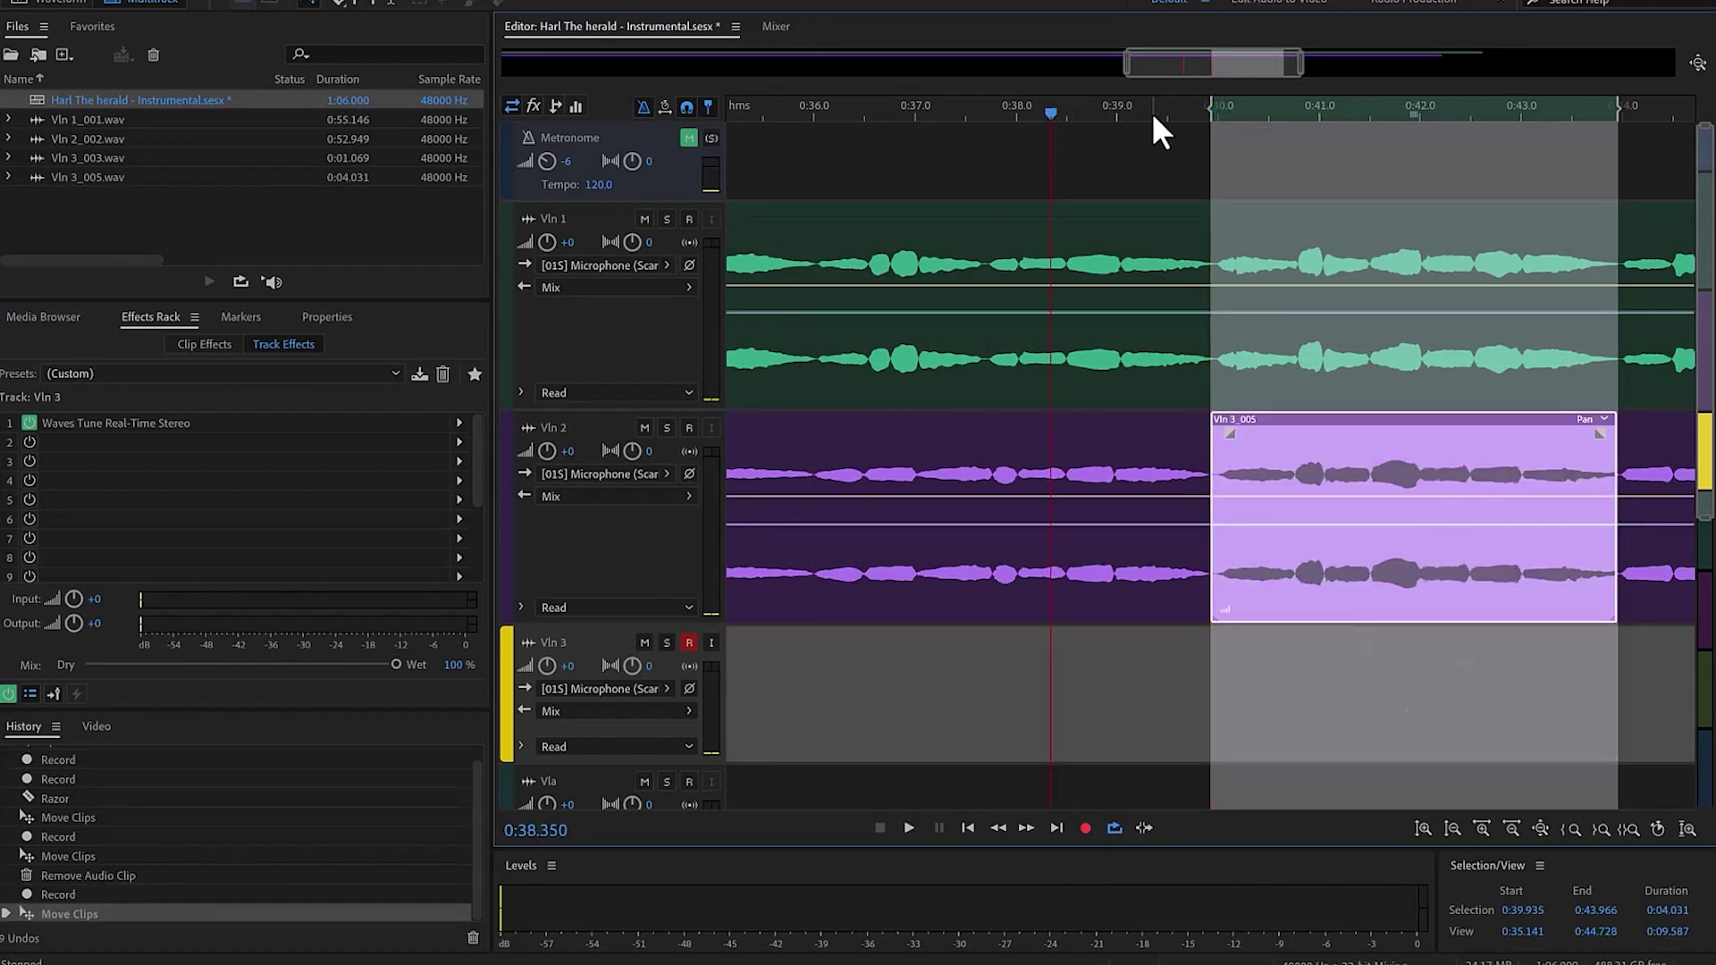
key(ctrl+shift+a)
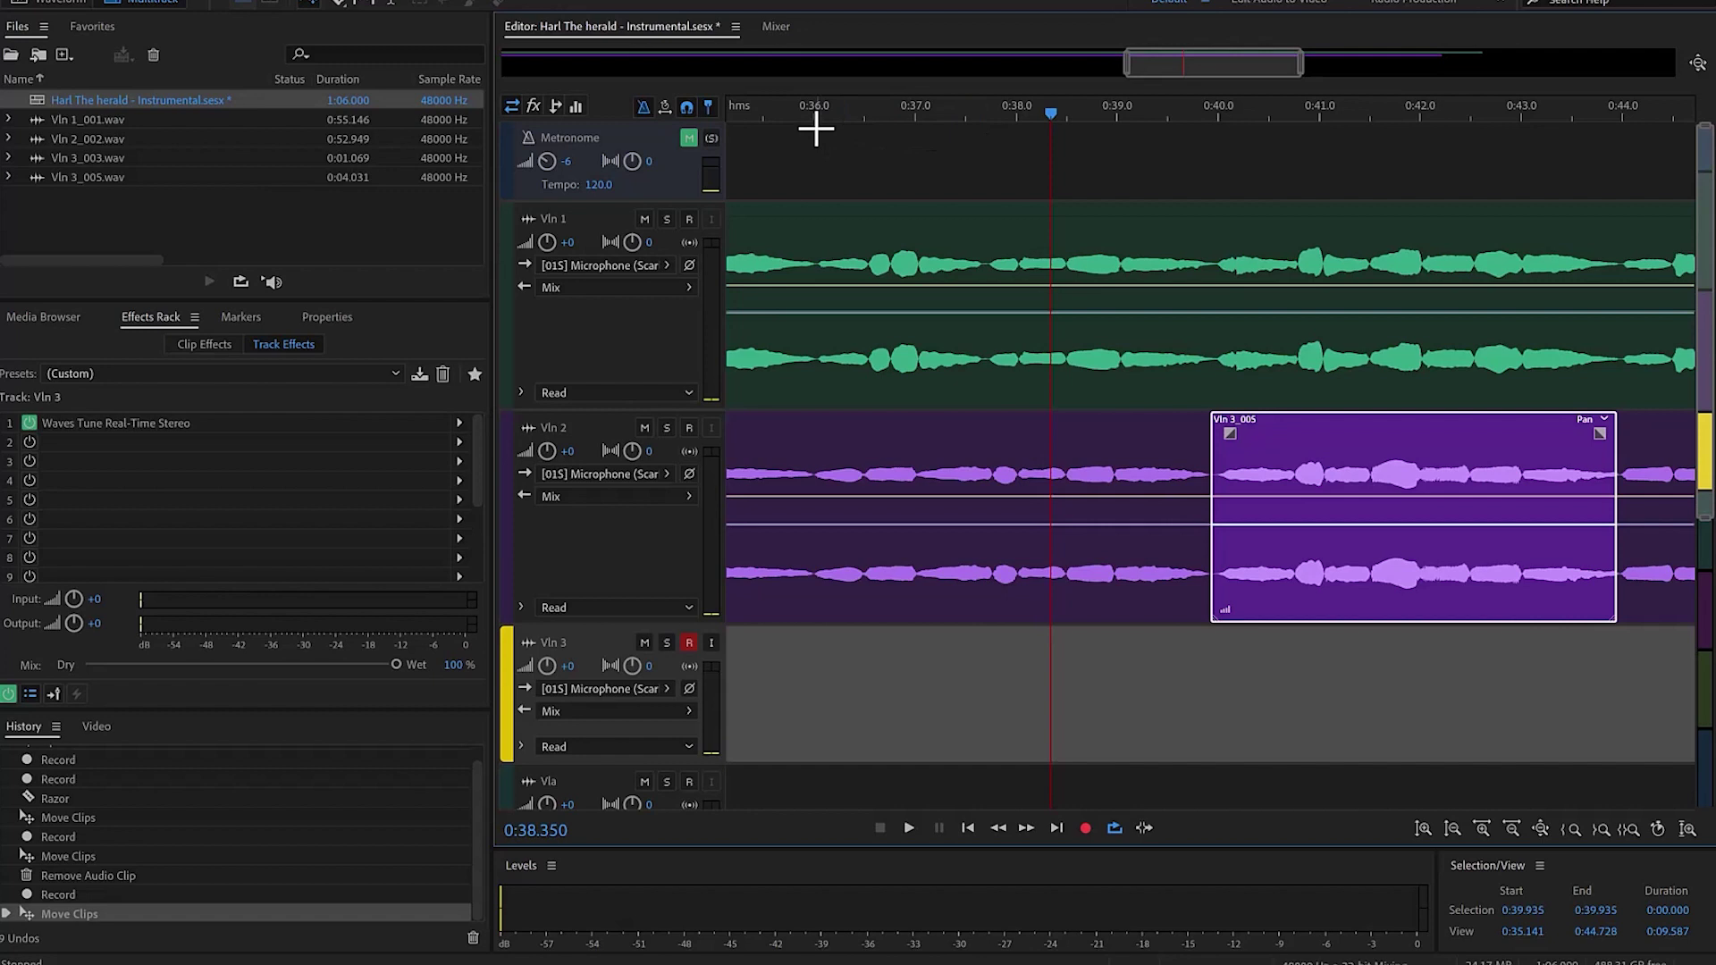
click(820, 114)
key(space)
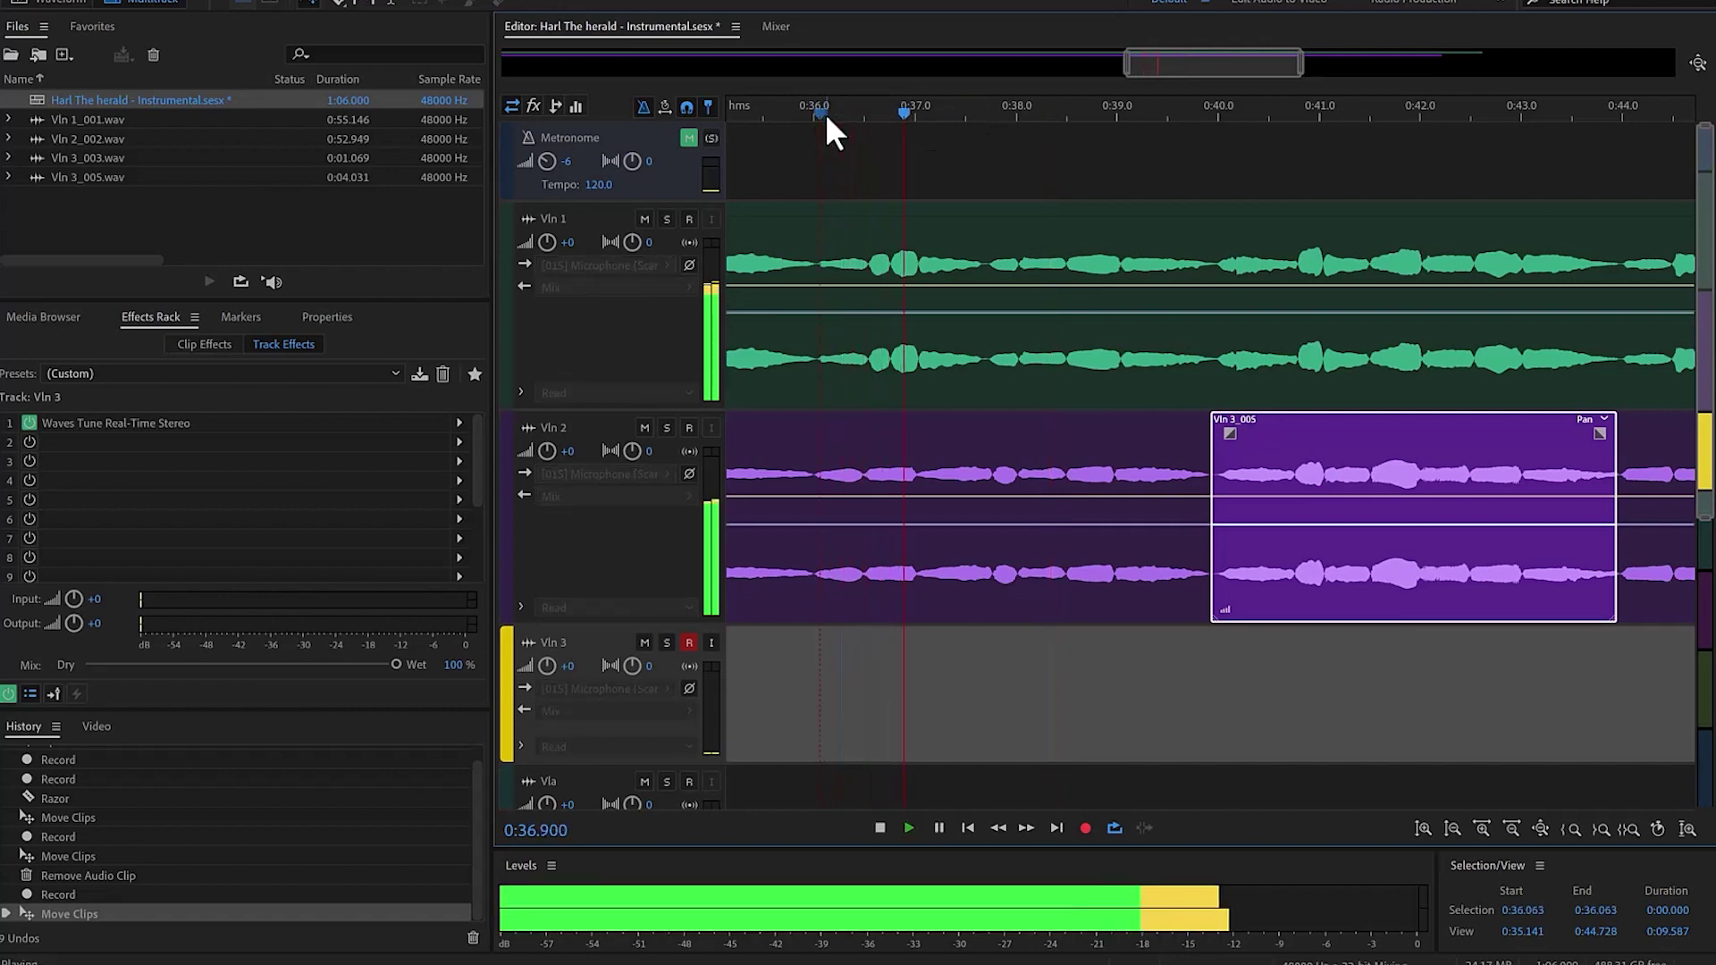